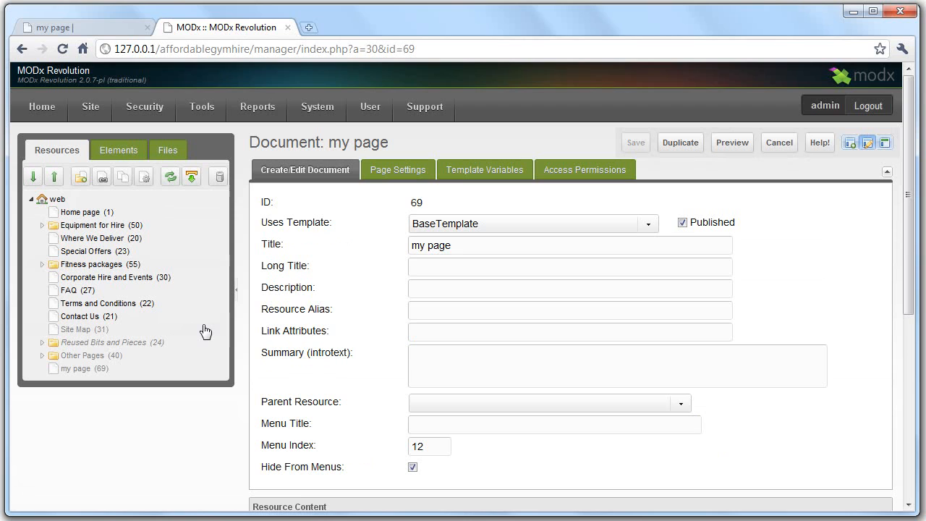
View the live site's Equipment for Hire section and the Home page's "Welcome to Affordable Gym Hire" heading.
click(54, 26)
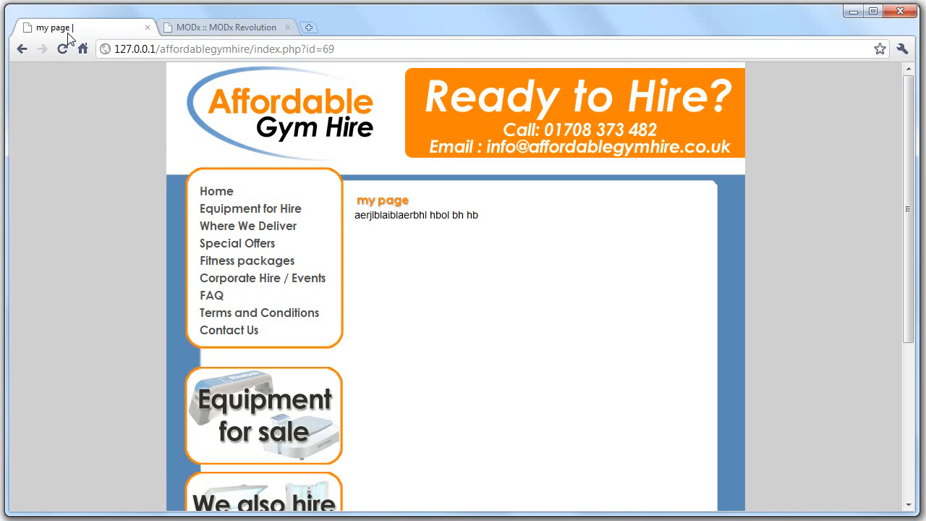
click(246, 210)
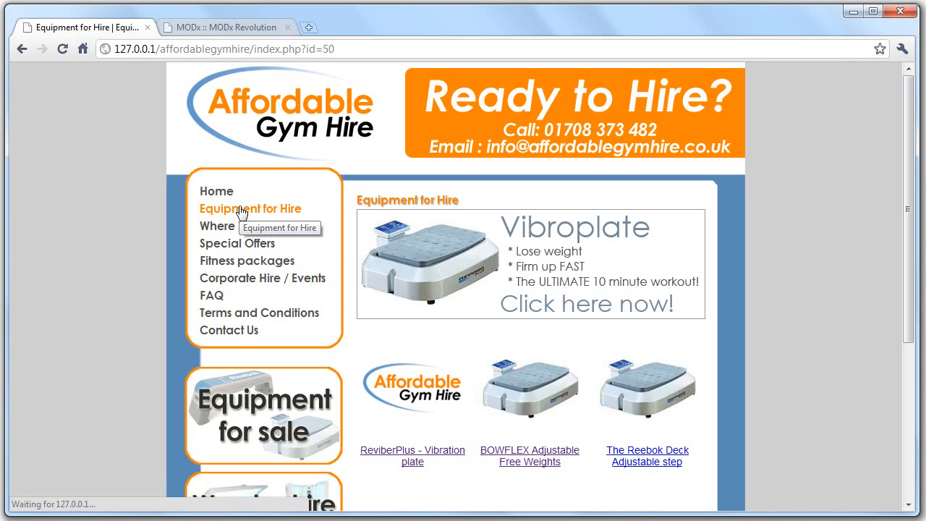
click(542, 393)
click(216, 190)
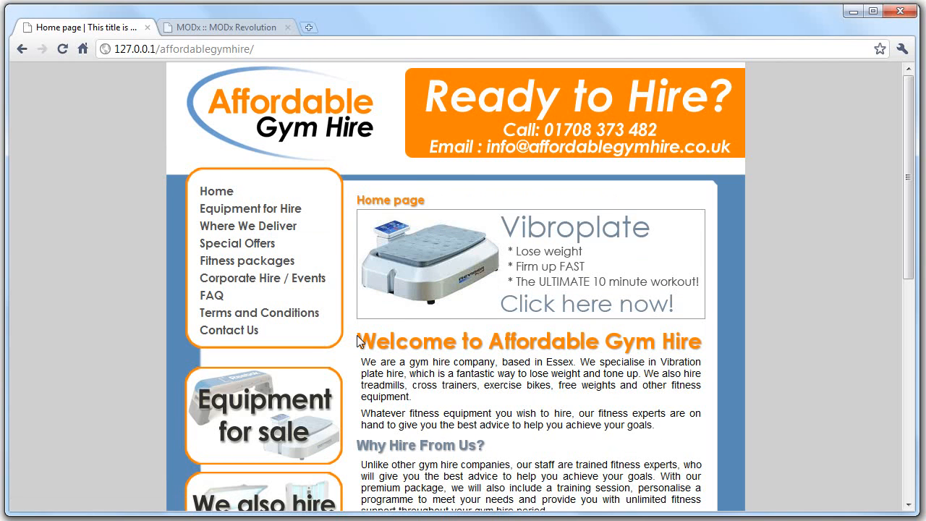
drag(358, 337, 711, 346)
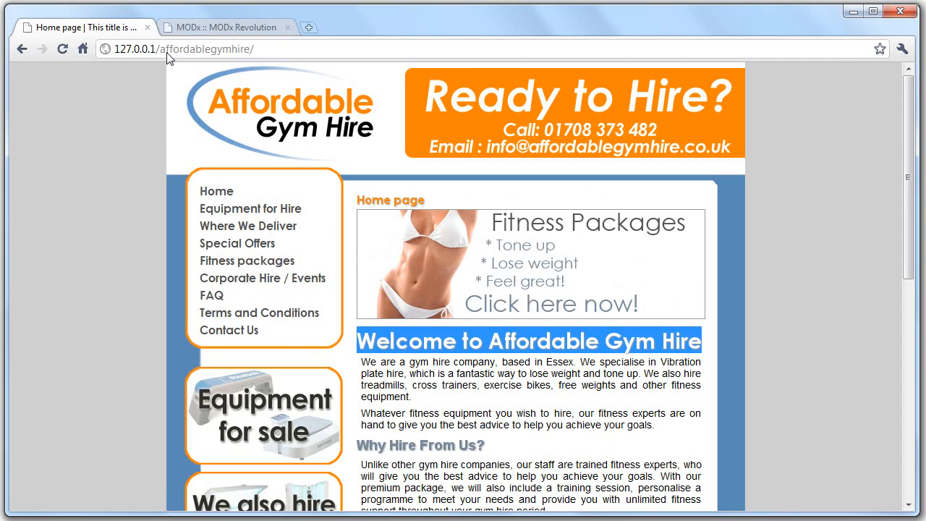
Switch to the MODx manager and open the Home page (1) document for editing.
click(192, 28)
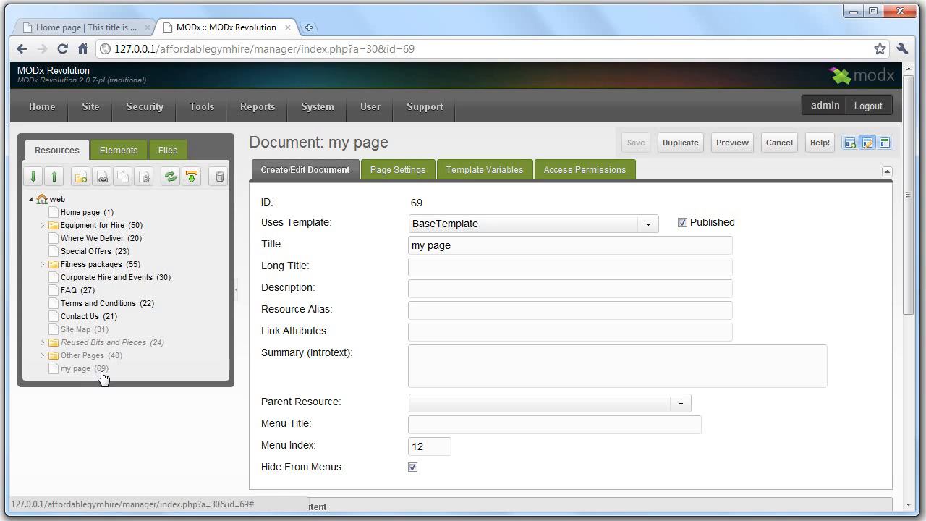
click(92, 27)
click(201, 29)
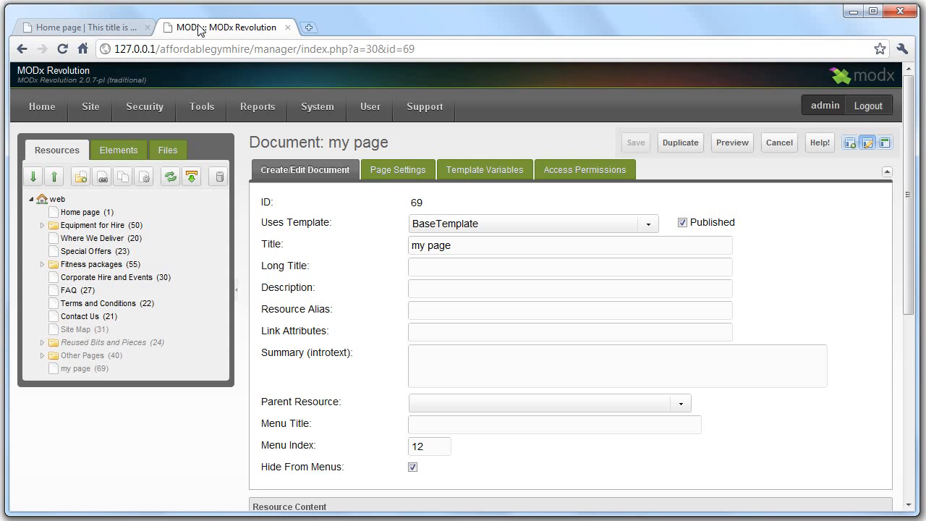
click(70, 217)
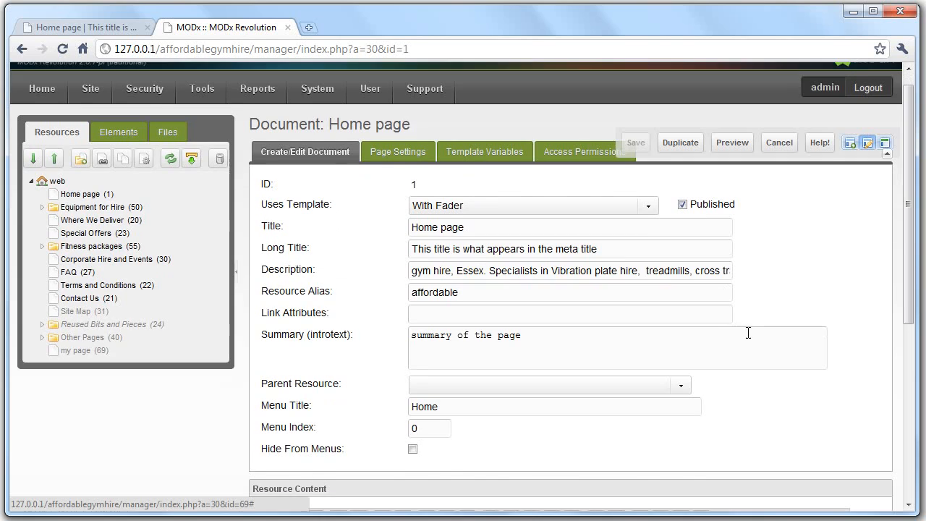
Open the link settings for the "Welcome to Affordable Gym Hire" heading in the Home page content.
scroll(704, 385, down, 3)
drag(549, 364, 262, 358)
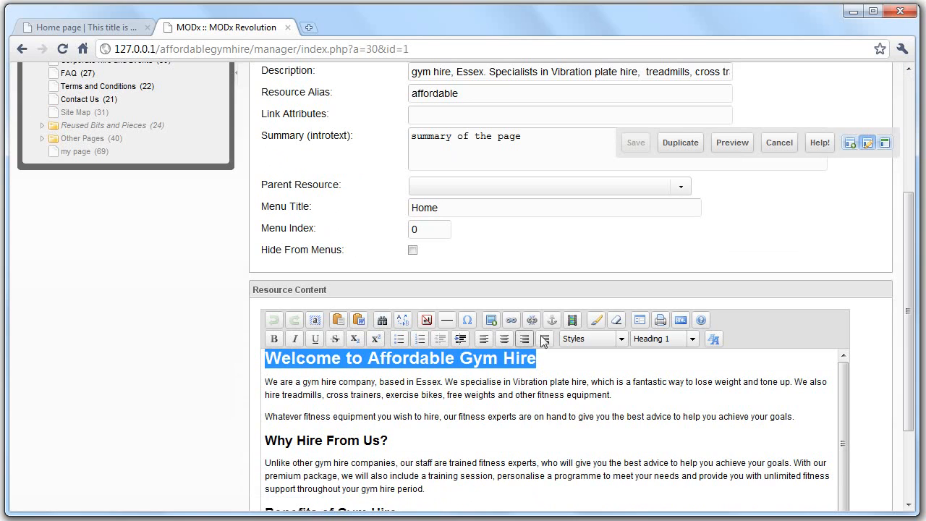
click(512, 319)
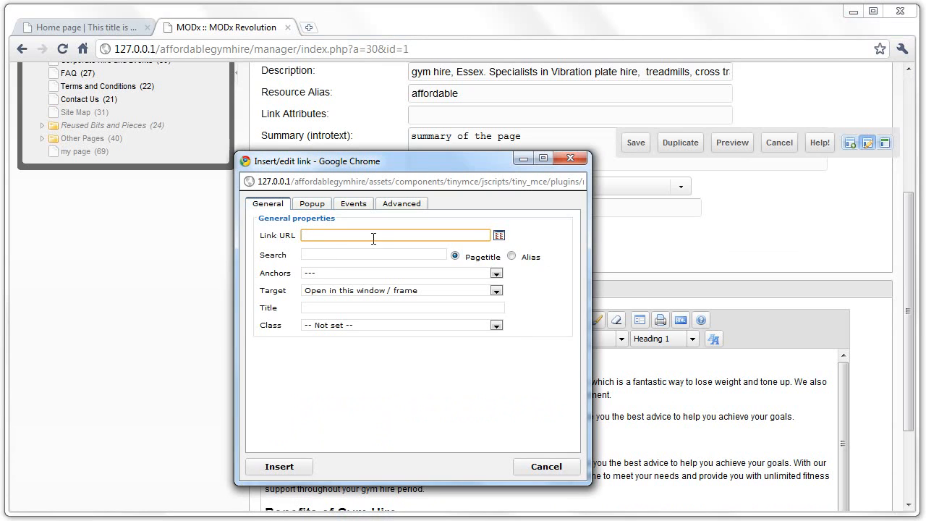
Examine the resources browser for the link URL, close it, and review the link's Popup, Events and Advanced options.
click(499, 236)
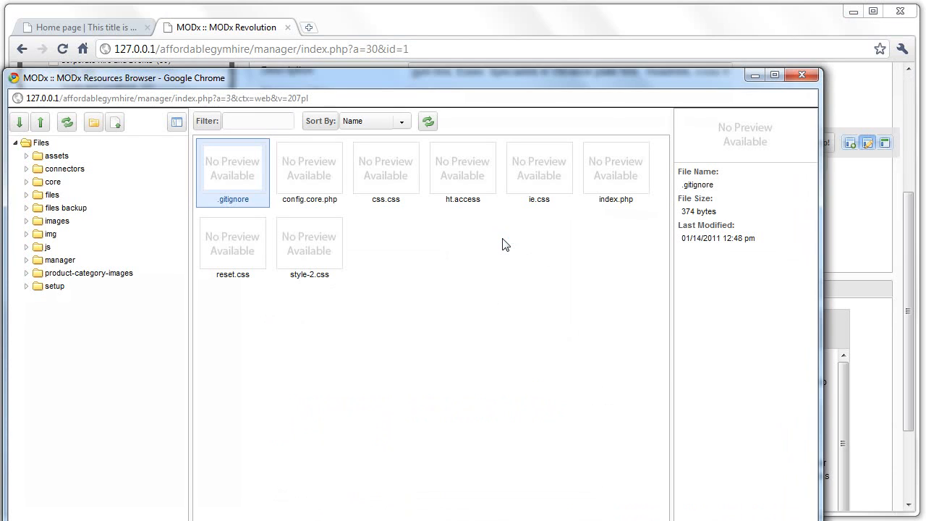
drag(416, 82, 522, 96)
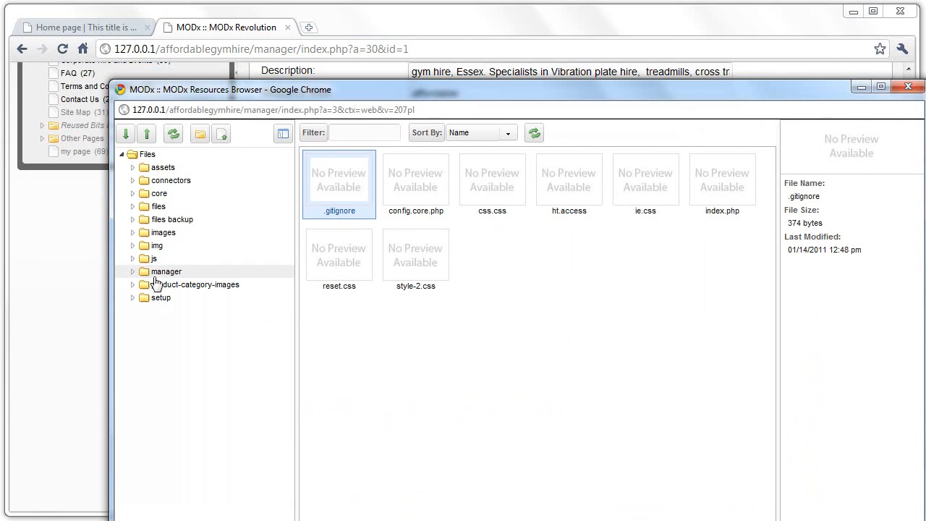
click(908, 87)
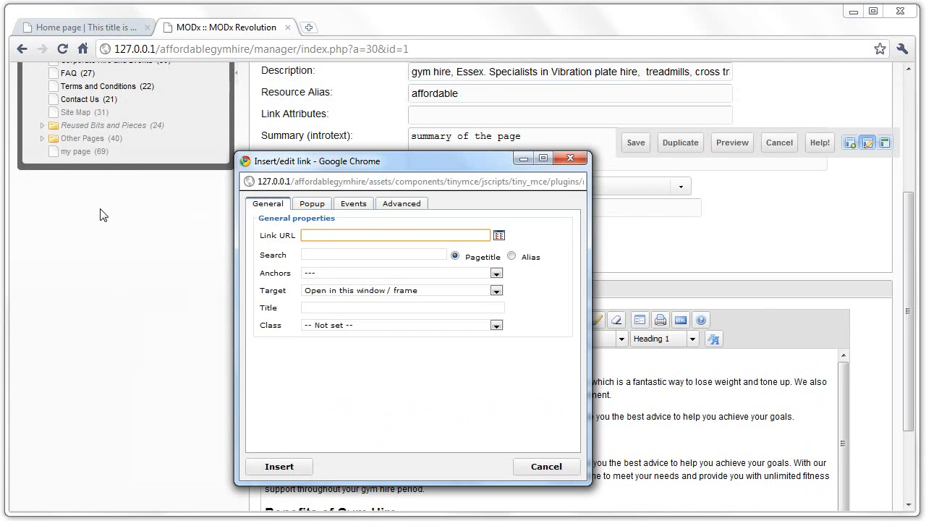
click(313, 205)
click(354, 205)
click(402, 204)
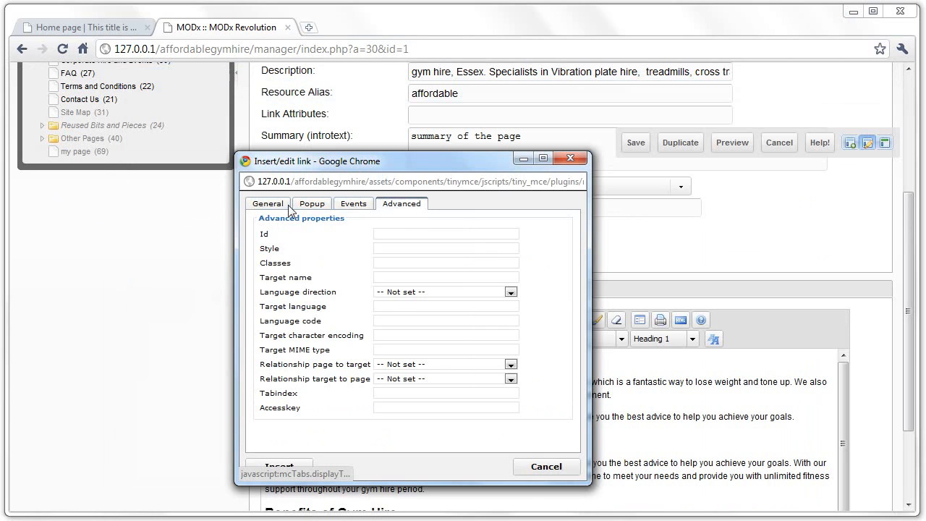
Insert the link URL [[~69]] on the welcome heading and save the Home page document.
click(278, 205)
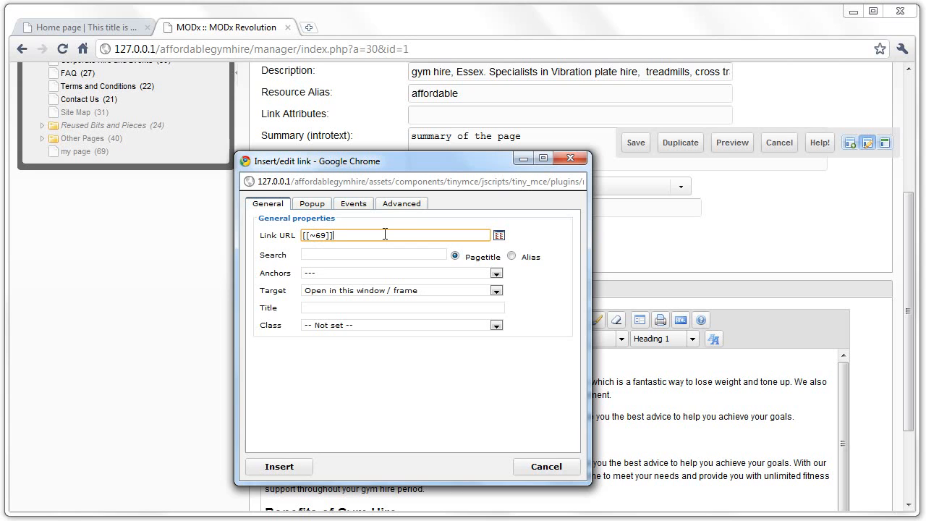
drag(385, 234, 296, 240)
click(300, 467)
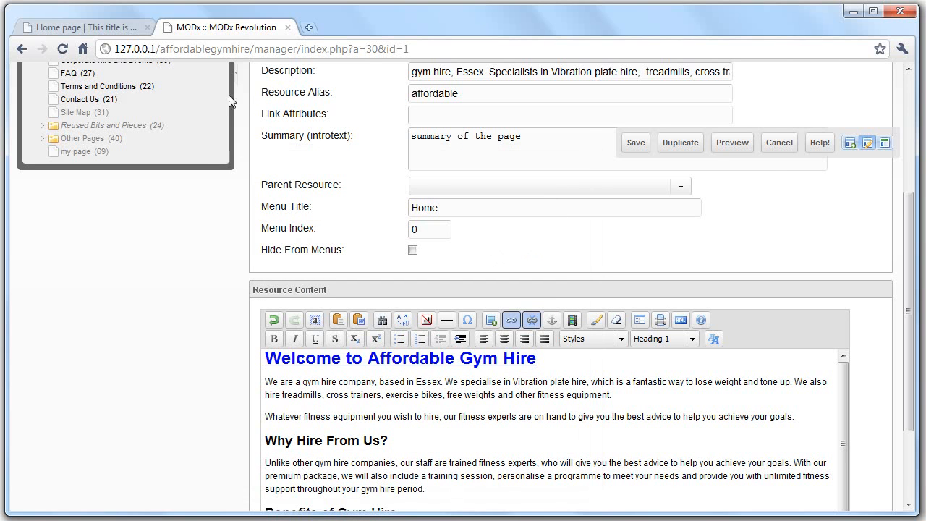
click(636, 144)
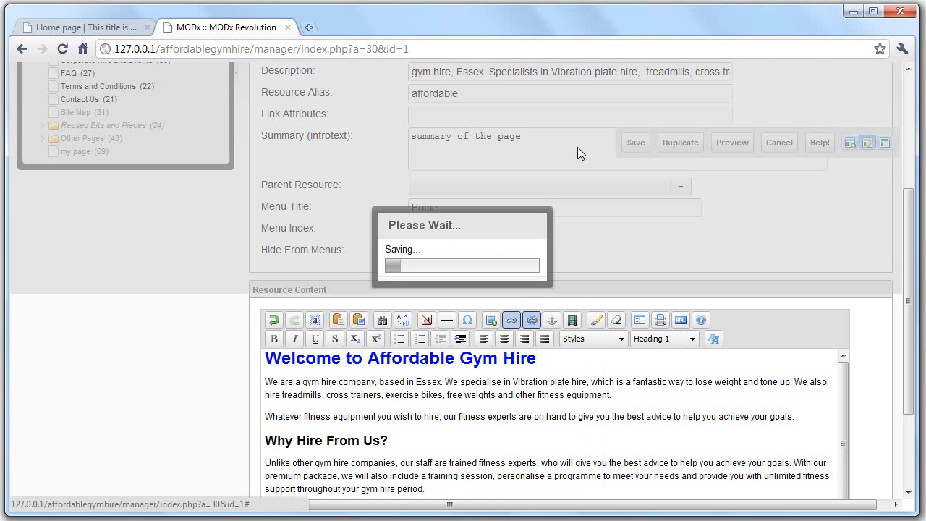
Reload the live home page, follow the welcome heading's link to check its target page, and return to the home page.
click(43, 21)
click(63, 51)
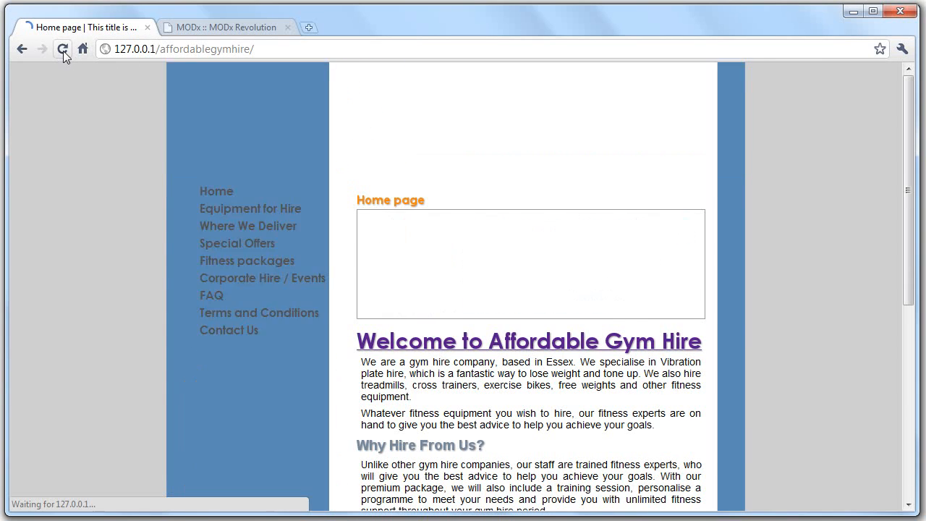
click(561, 345)
drag(367, 199, 501, 231)
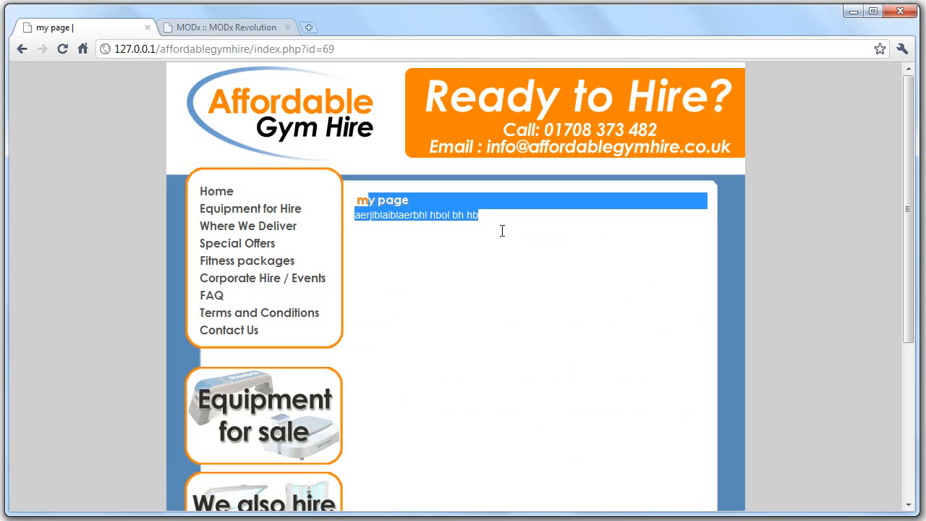
click(24, 52)
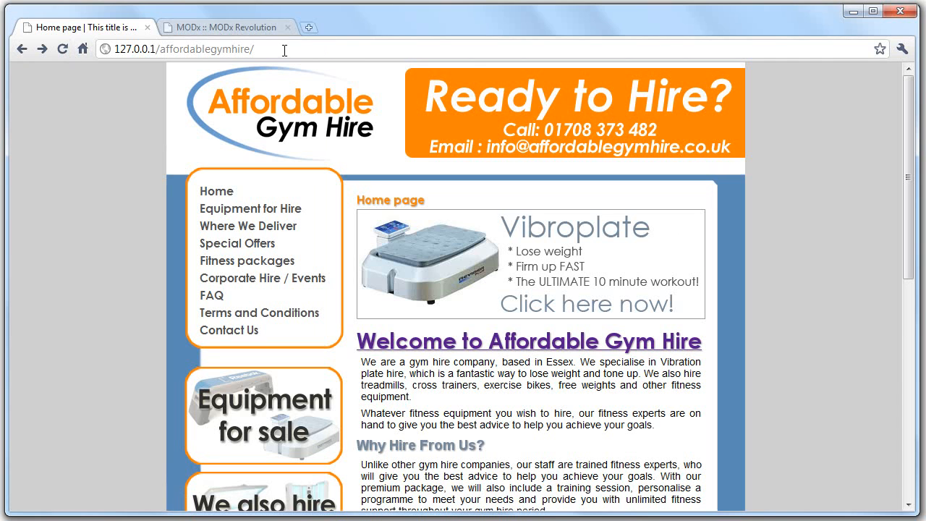
Copy the live home page's address, 127.0.0.1/affordablegymhire/.
click(127, 48)
key(ctrl+c)
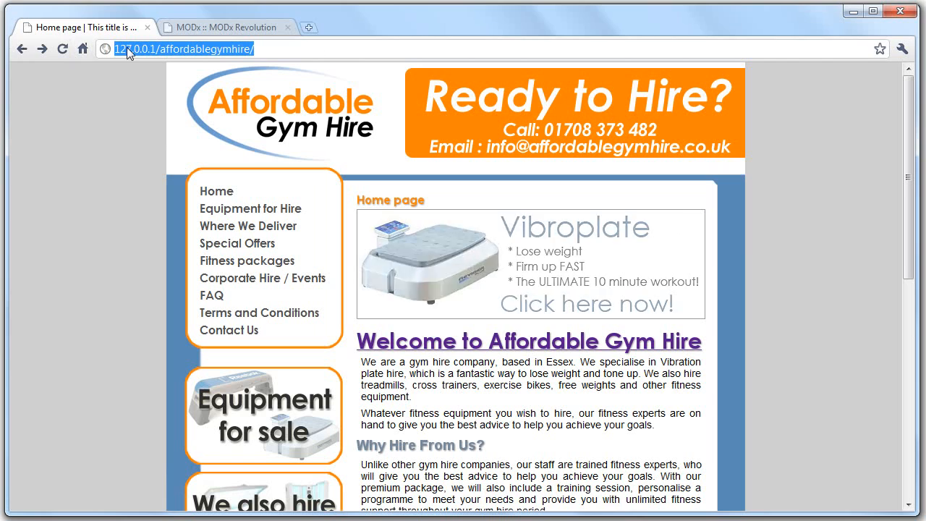
click(237, 26)
click(87, 26)
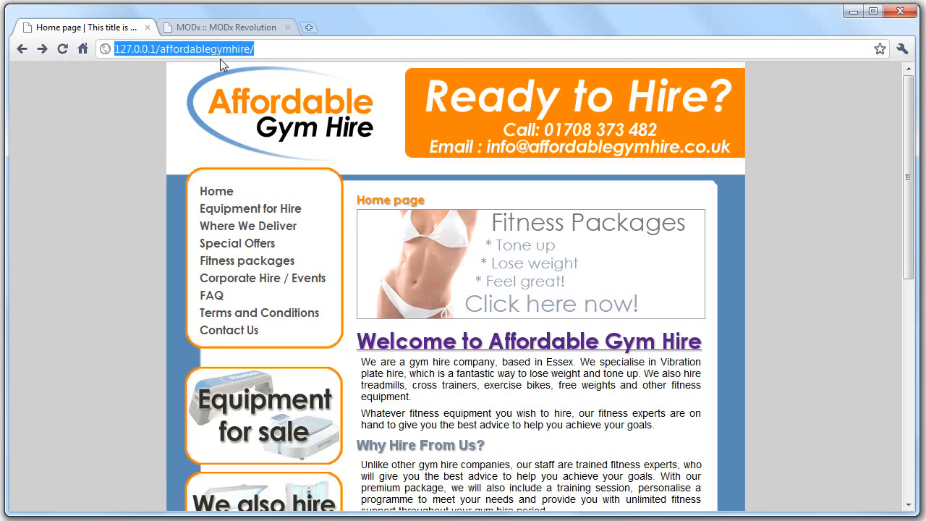
Reopen the link settings of the linked welcome heading in the Home page document.
click(216, 28)
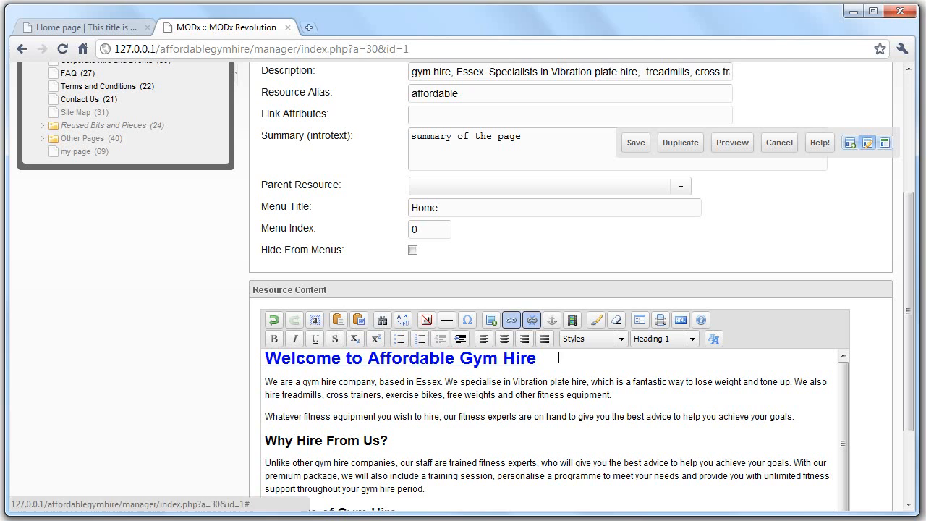
drag(536, 359, 265, 359)
click(511, 321)
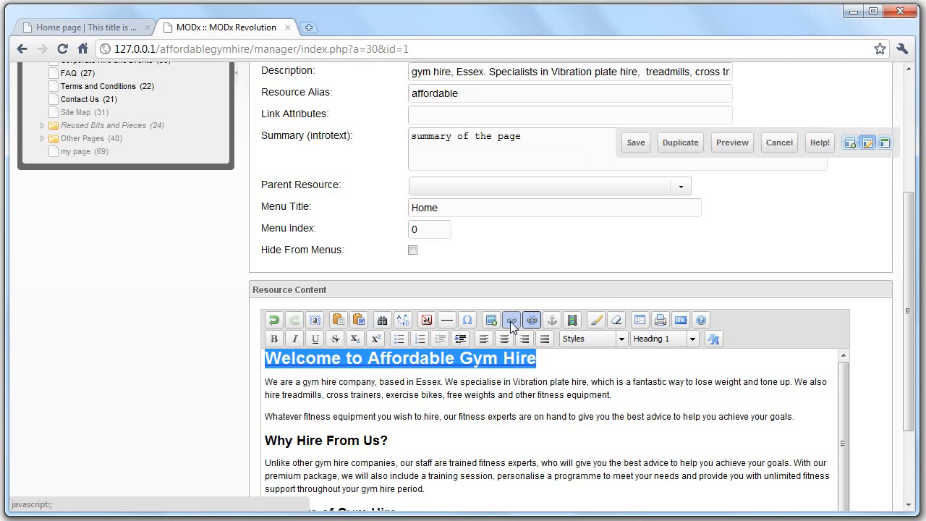
drag(356, 239, 230, 235)
key(ctrl+v)
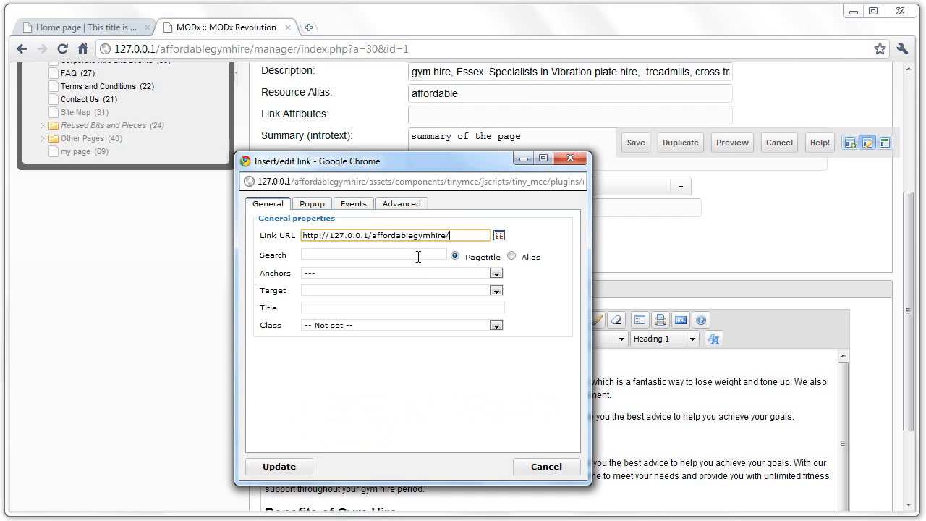
key(ctrl+z)
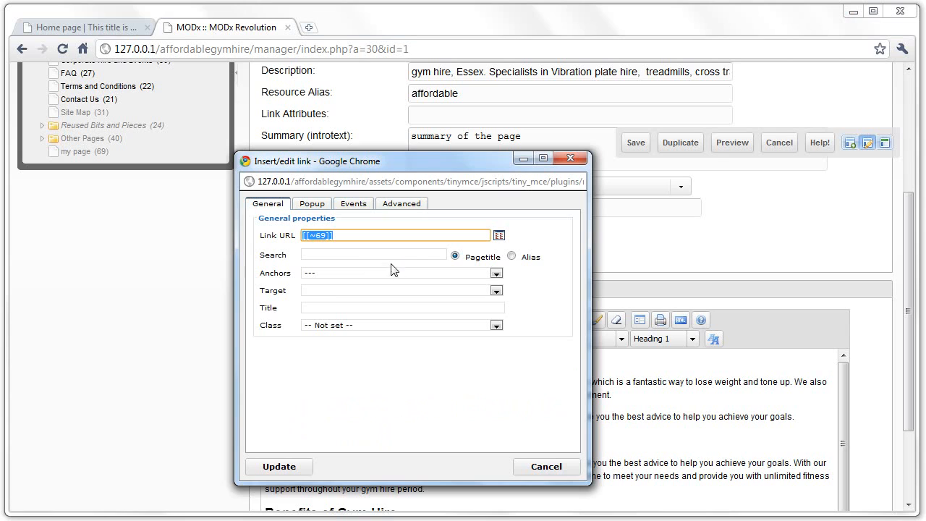
Remove the link from the welcome heading by clearing its link URL and updating the link.
drag(348, 238, 287, 231)
key(Delete)
click(293, 467)
click(497, 416)
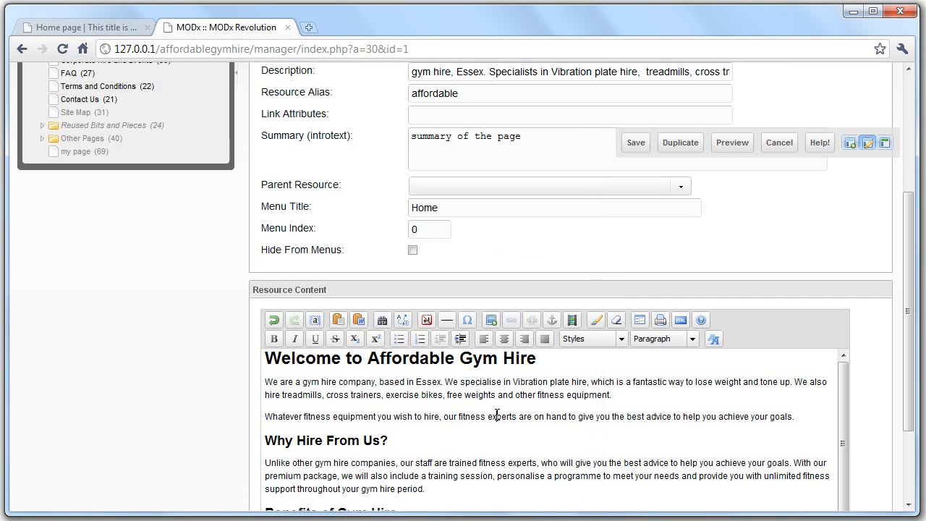
Save the Home page document and reload the live home page to check the welcome heading.
click(80, 27)
click(63, 49)
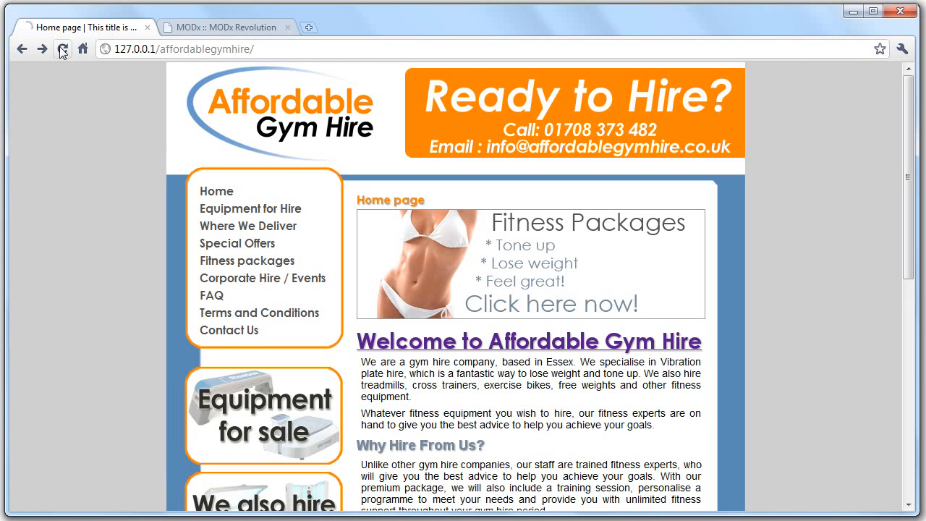
click(224, 27)
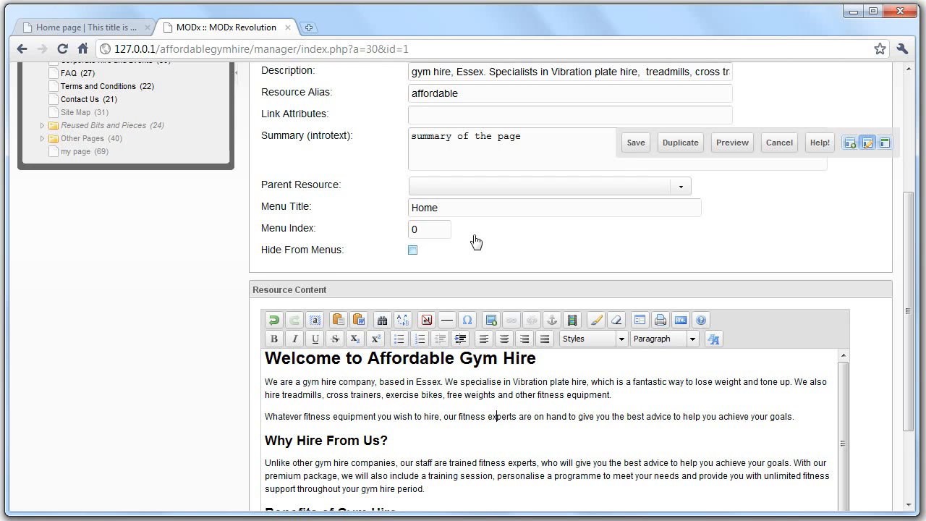
click(646, 148)
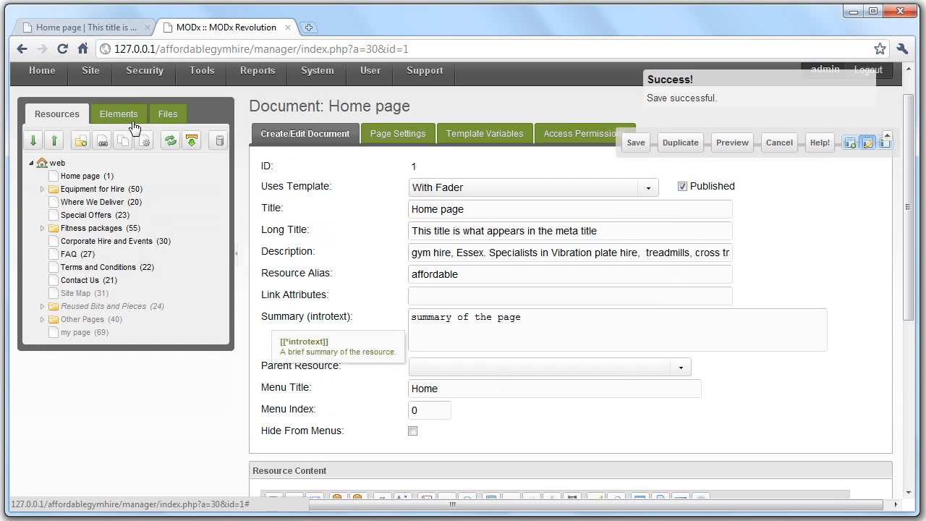
click(86, 27)
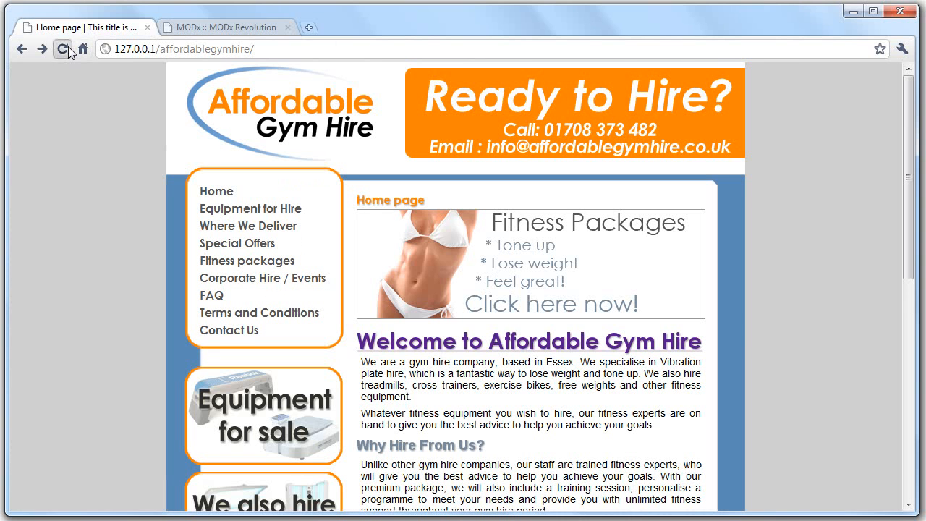
click(65, 49)
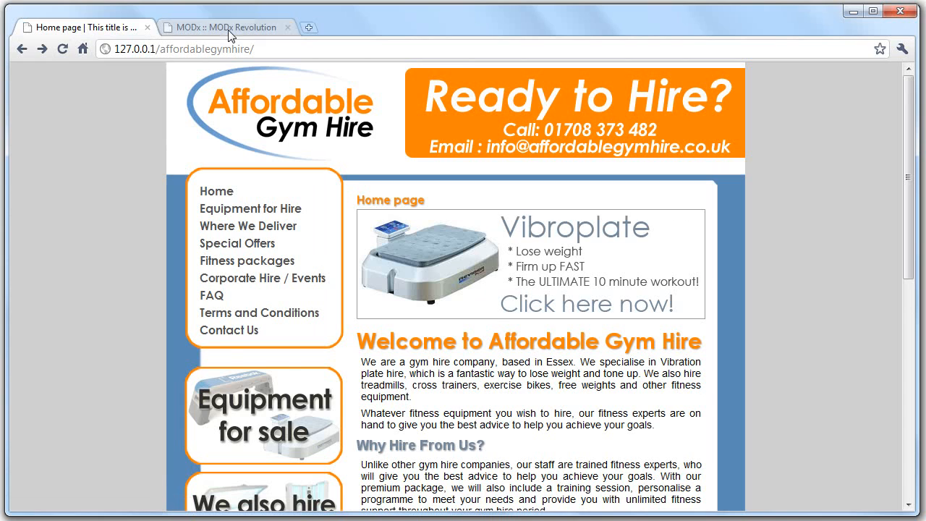
Compare the manager's resource list with the live site by opening its FAQ and Corporate Hire / Events pages.
click(228, 29)
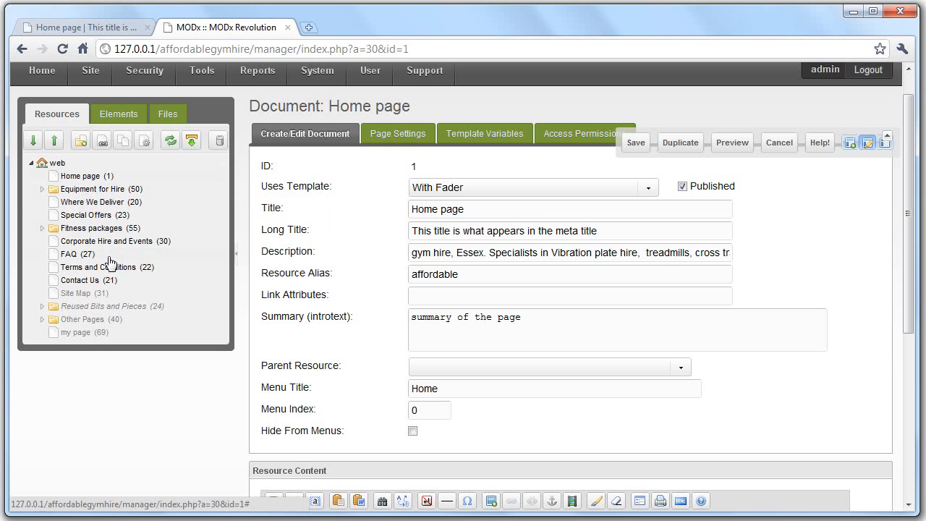
click(83, 28)
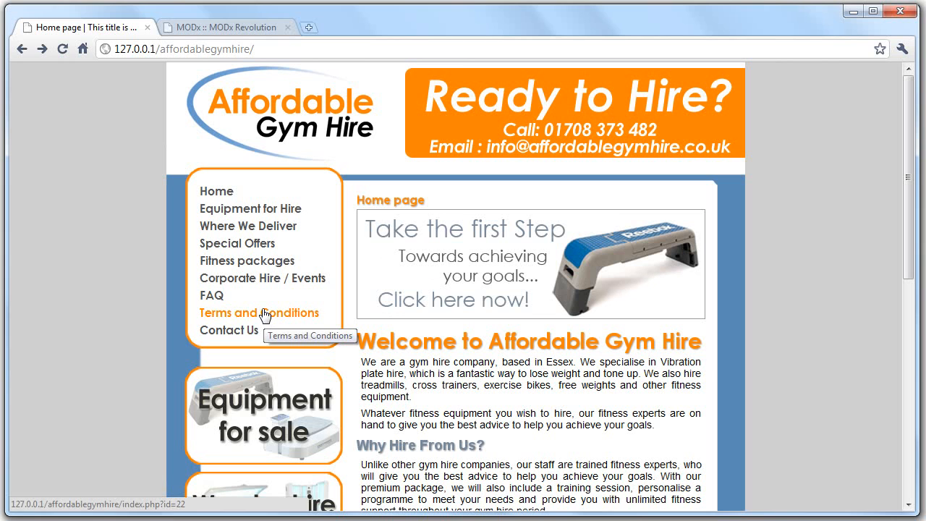
click(215, 297)
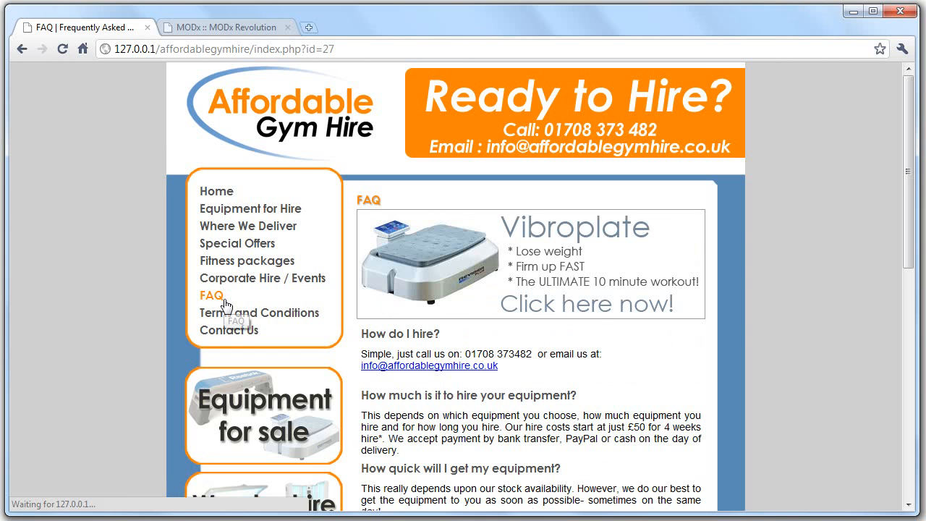
click(239, 281)
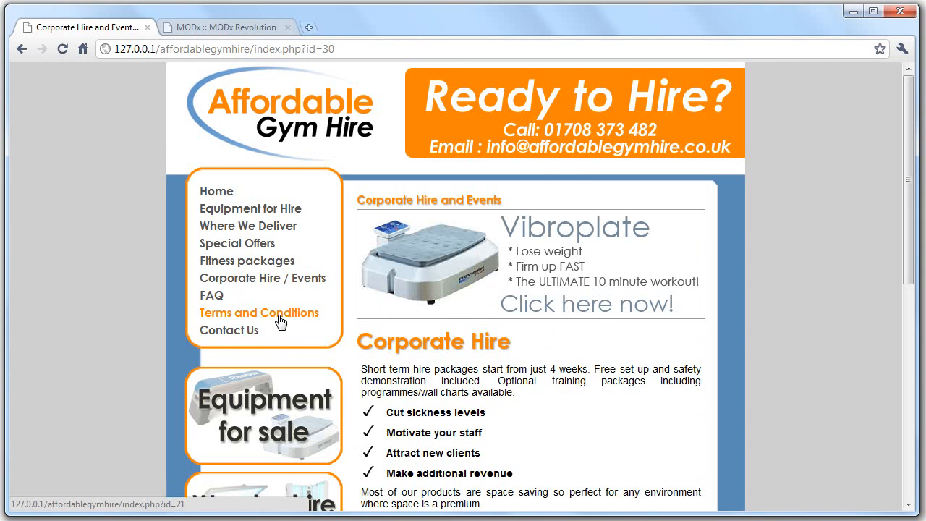
scroll(271, 318, down, 3)
scroll(287, 249, down, 3)
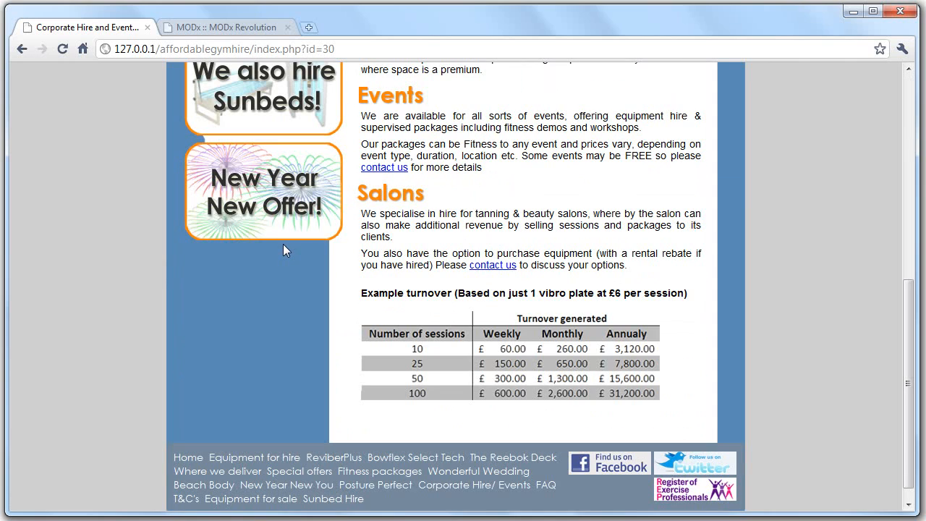
scroll(266, 240, up, 5)
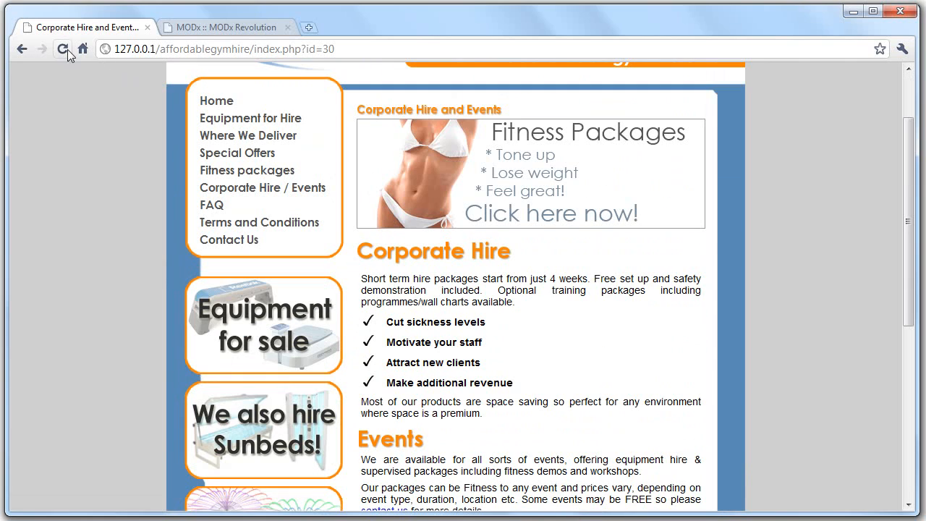
Switch to the manager, open the my page (69) document, turn off Hide From Menus and save it.
click(182, 26)
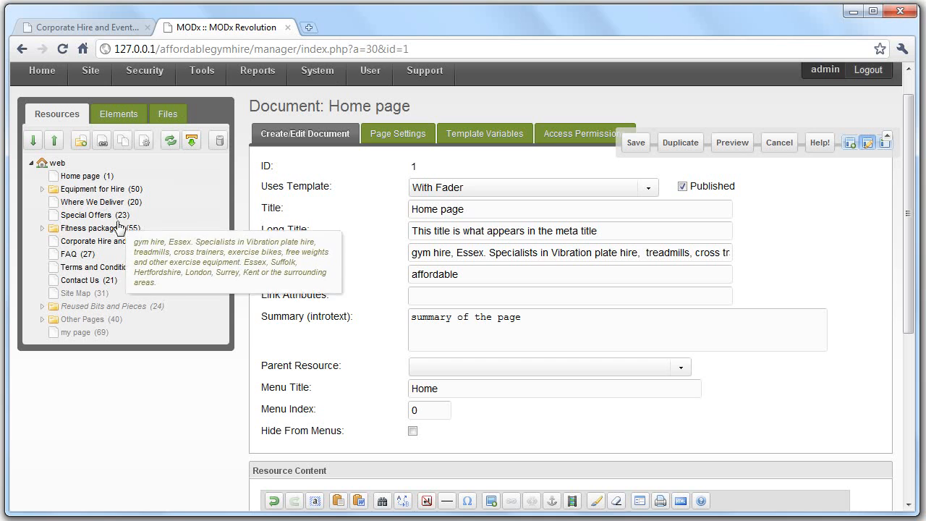
click(78, 335)
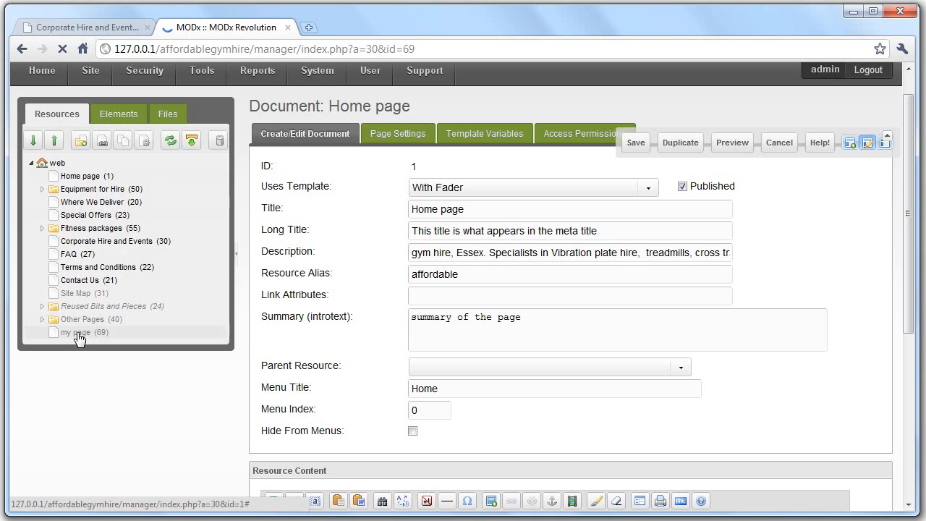
scroll(473, 361, down, 2)
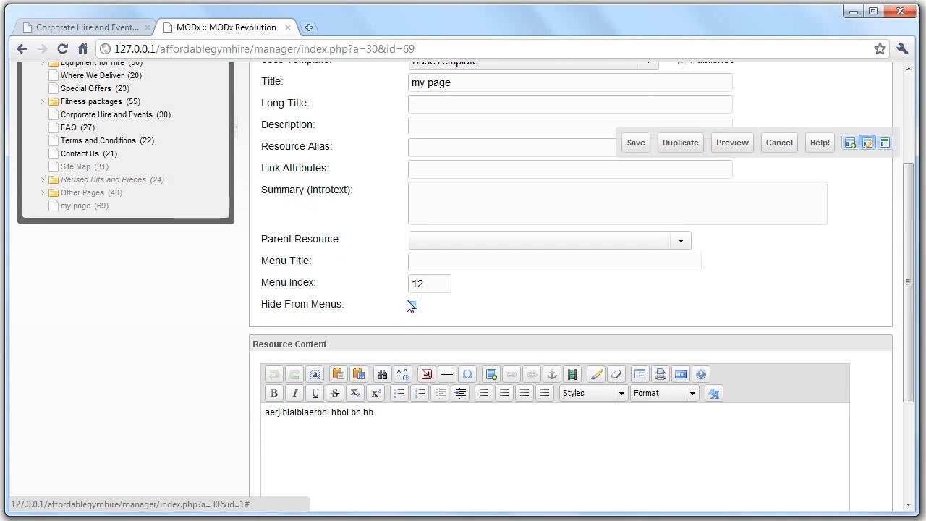
click(636, 142)
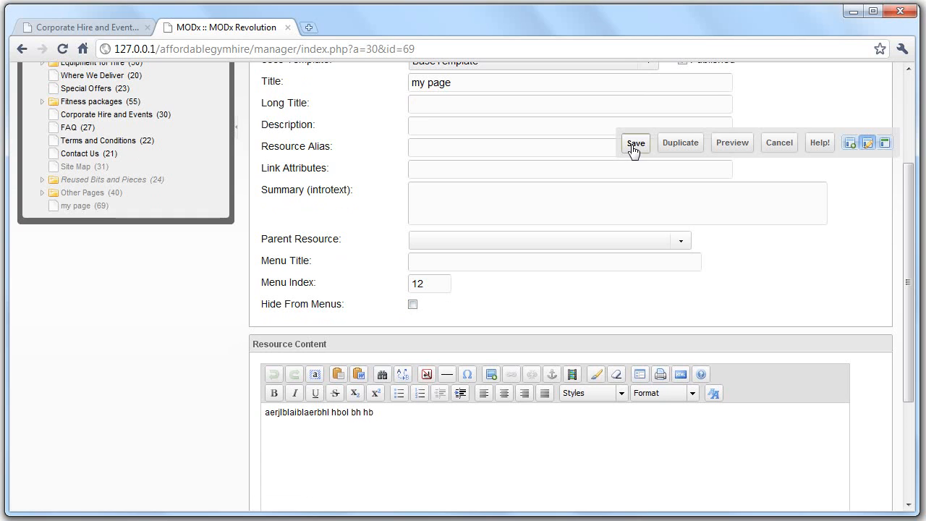
Start a new paragraph below the existing text of my page and choose img/bf.png as the image to insert.
scroll(437, 318, down, 2)
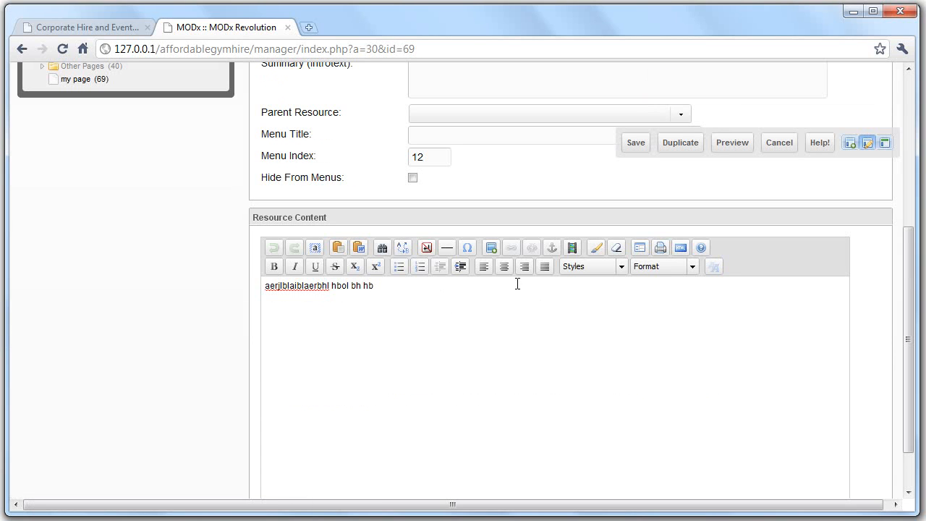
key(Return)
key(Return)
click(490, 248)
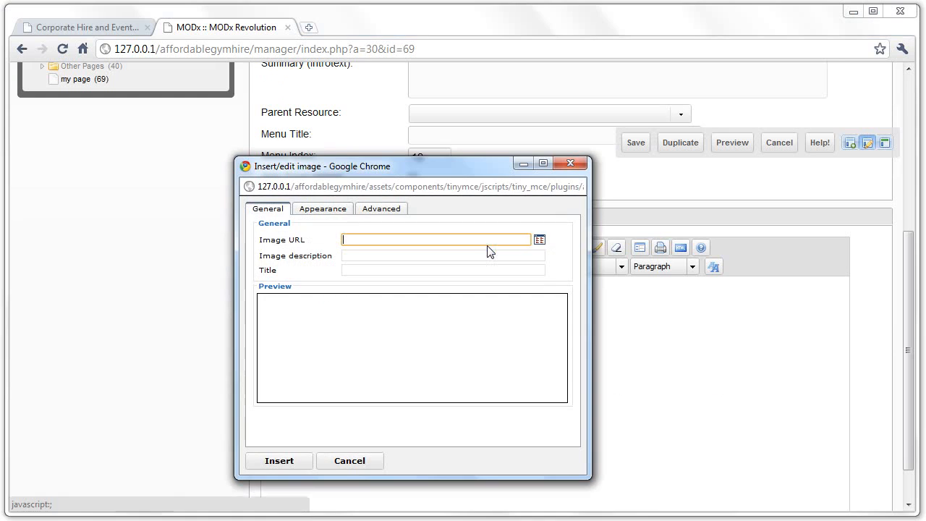
click(543, 241)
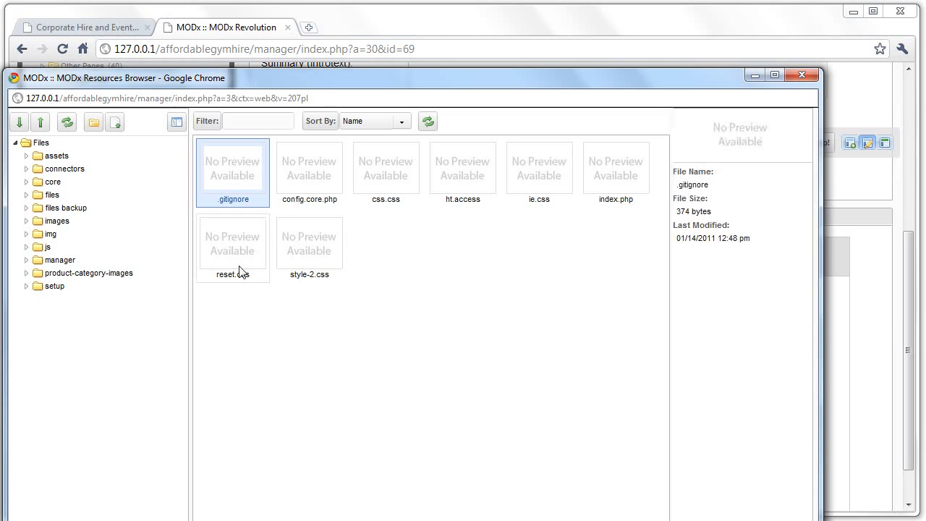
click(60, 238)
double_click(312, 178)
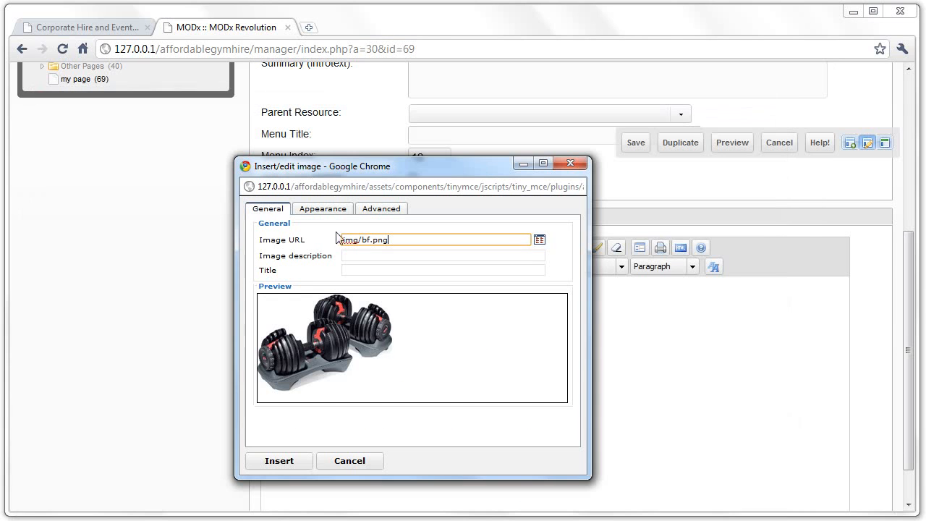
Give the image the description "weights" and the title "weight", and insert it into the page content.
click(281, 466)
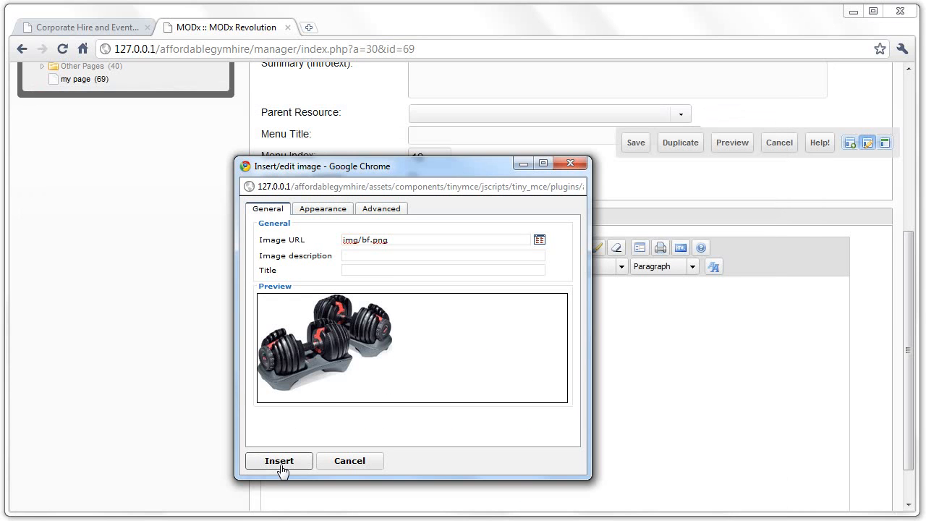
click(358, 258)
click(369, 270)
click(367, 259)
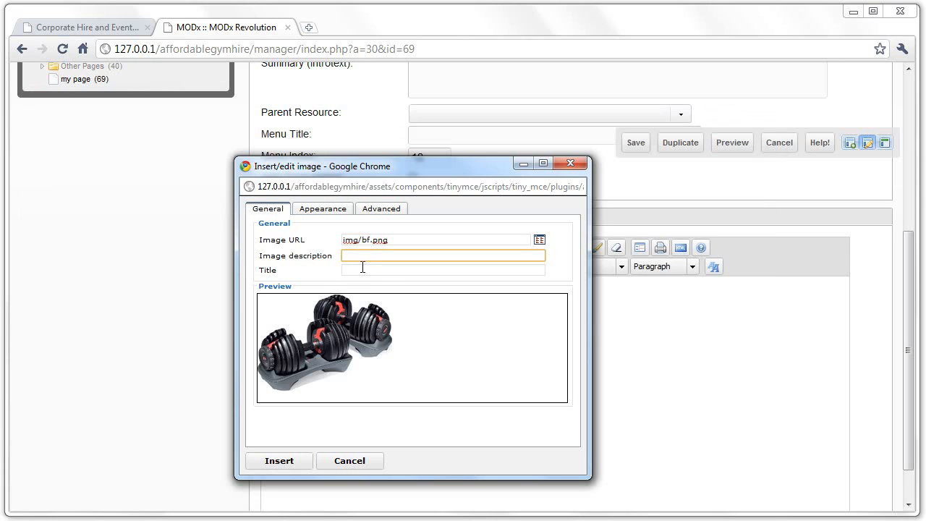
click(363, 269)
click(365, 256)
click(363, 270)
click(366, 256)
click(367, 270)
click(368, 255)
text(weights)
click(359, 268)
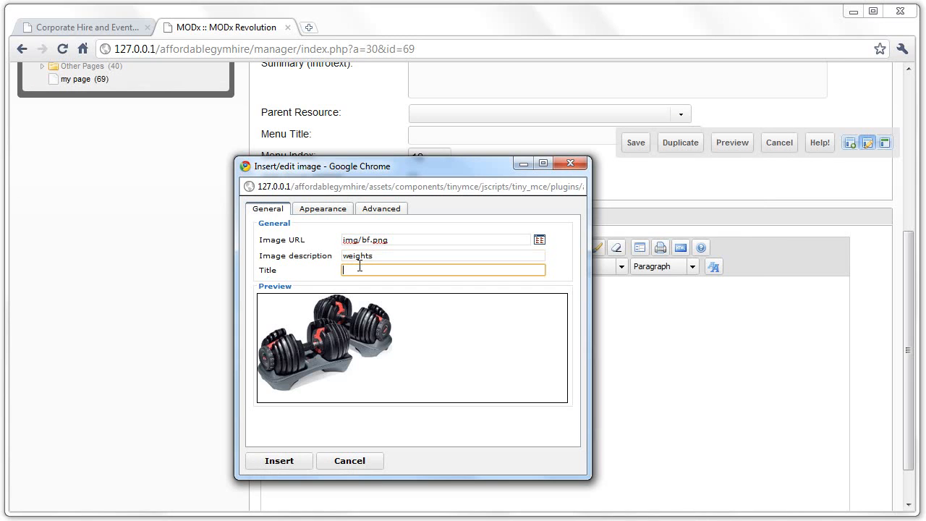
text(weight)
click(293, 468)
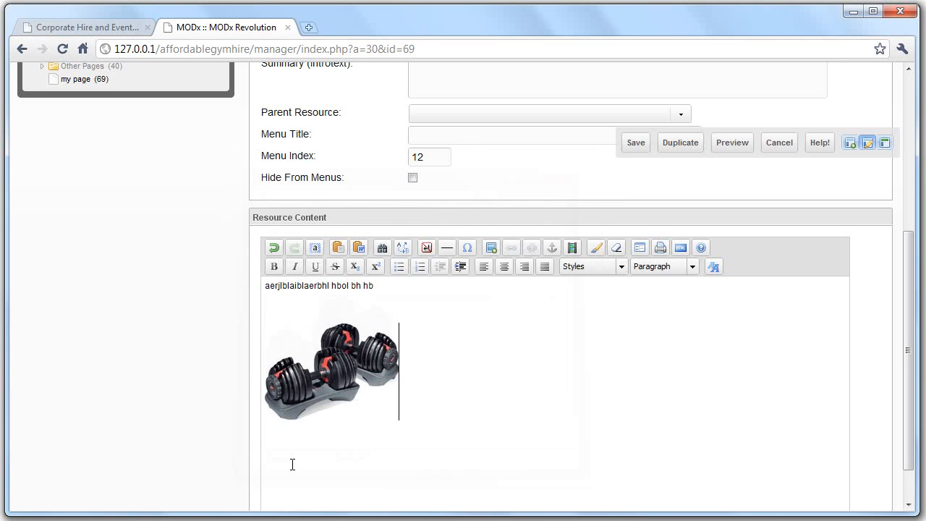
Save the my page document and open my page from the live site's navigation.
click(636, 142)
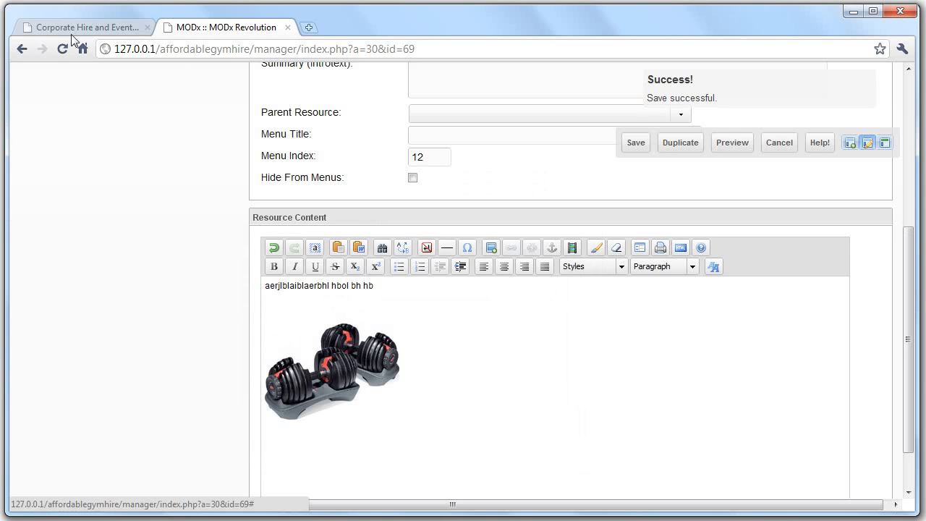
click(115, 29)
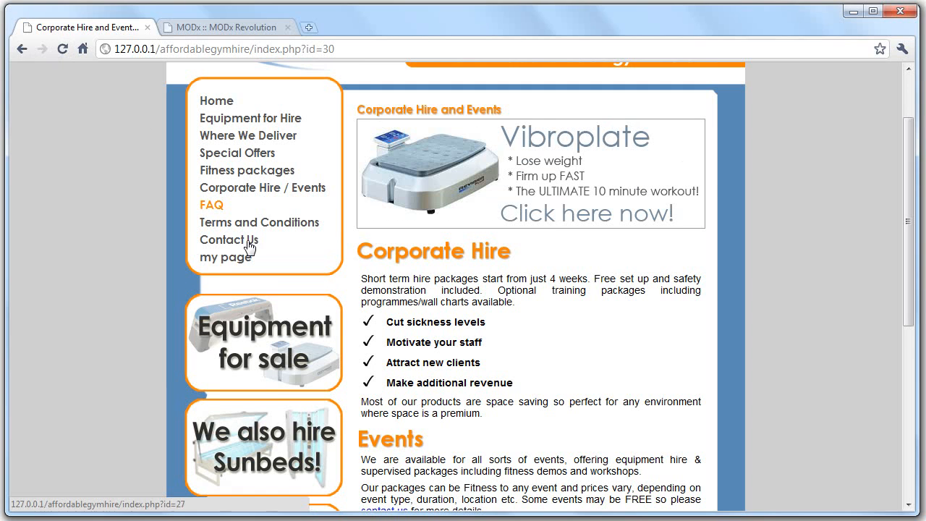
click(230, 256)
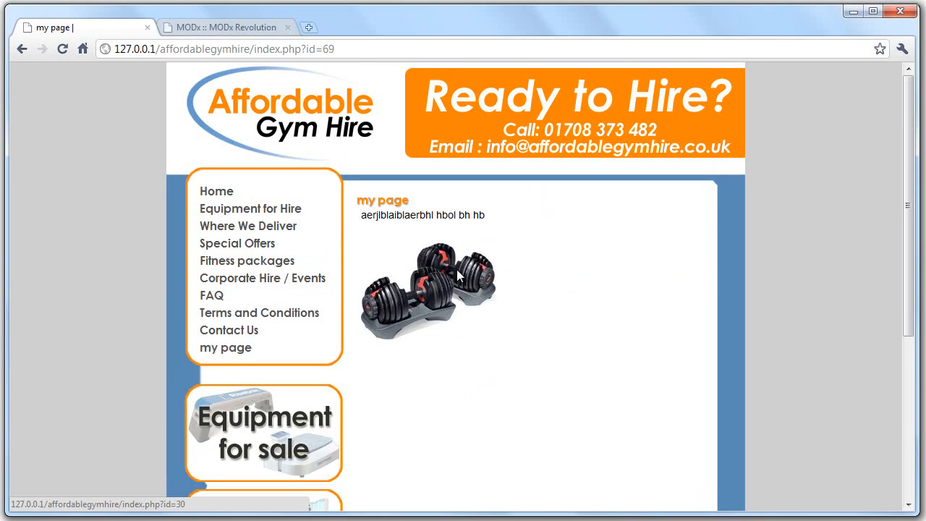
Inspect the HTML of the live page's content, examine the image tag's title, source and alt attributes, and close the inspector.
drag(529, 359, 369, 201)
right_click(369, 200)
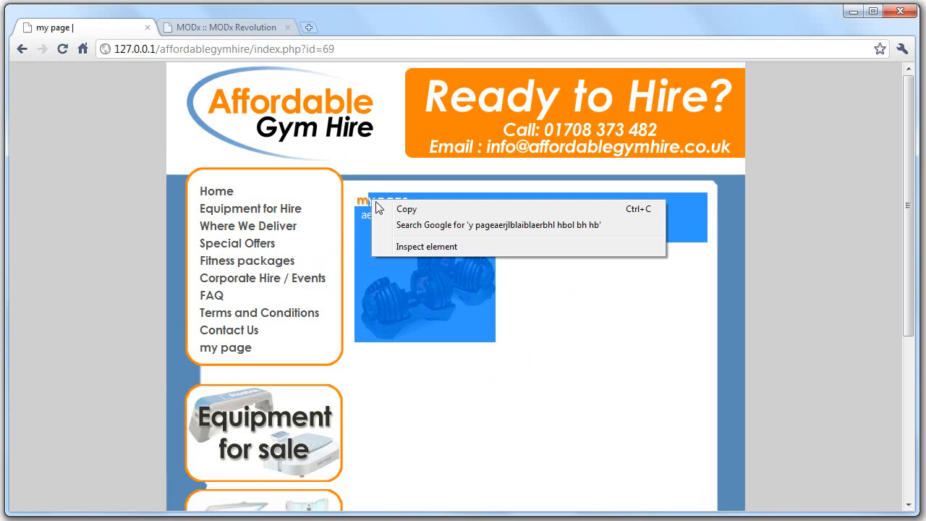
click(423, 244)
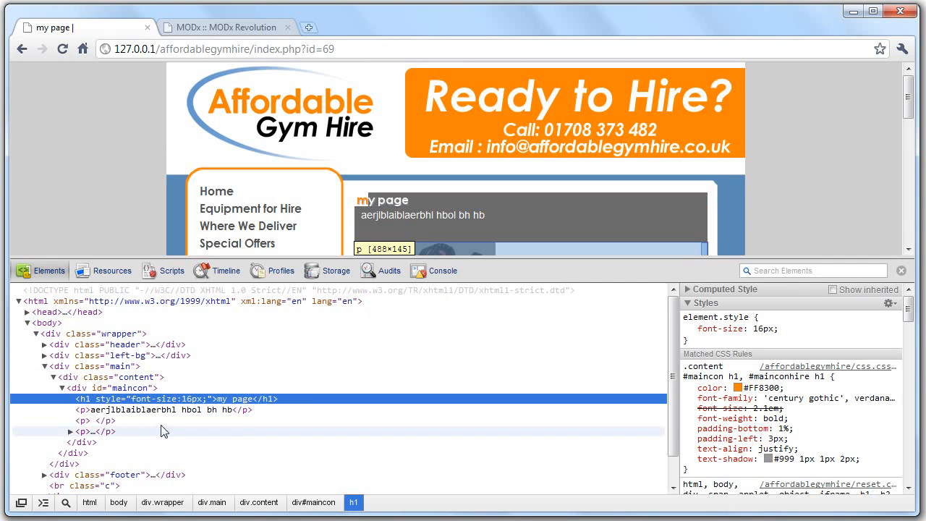
click(71, 431)
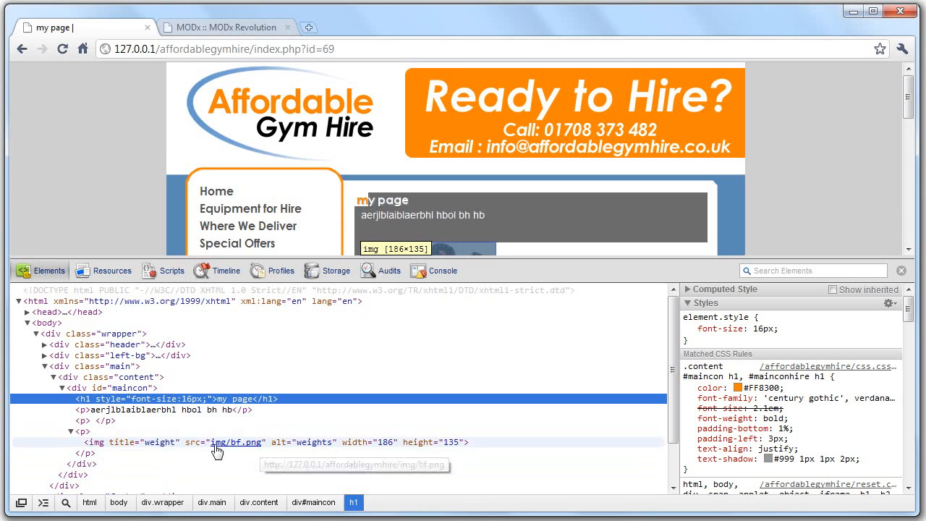
click(900, 271)
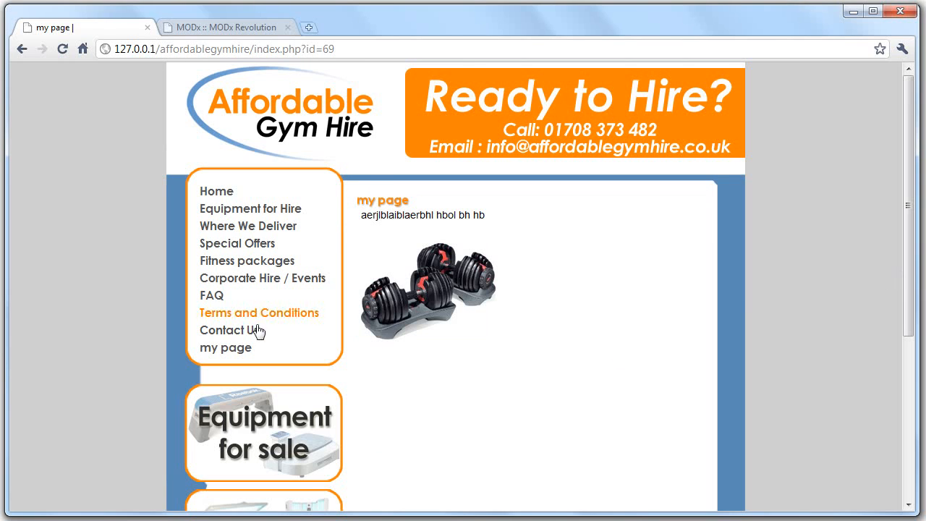
Delete the my page (69) resource in the manager and permanently remove all deleted resources.
click(230, 28)
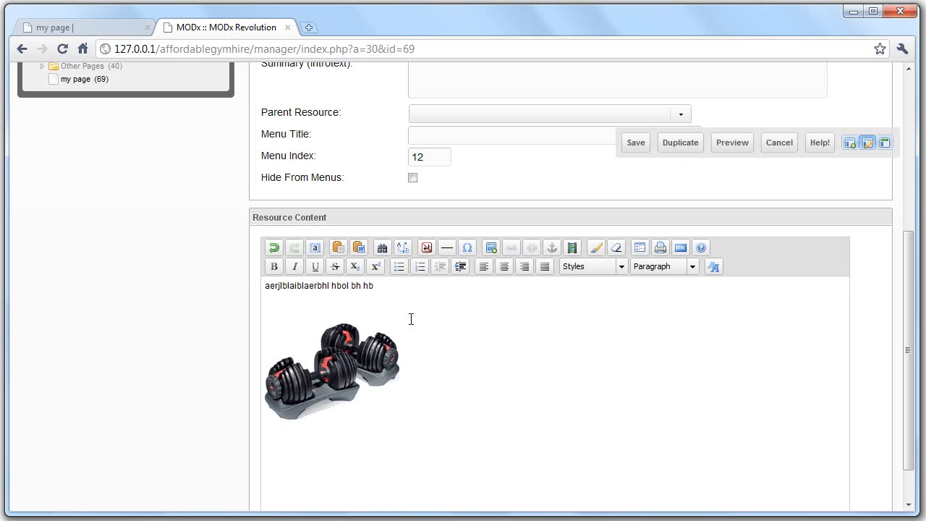
scroll(323, 244, up, 5)
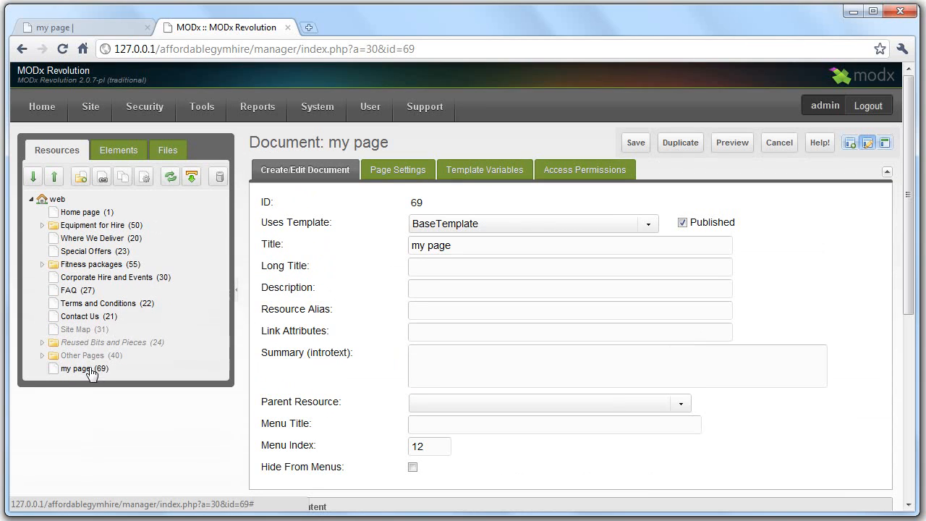
right_click(91, 370)
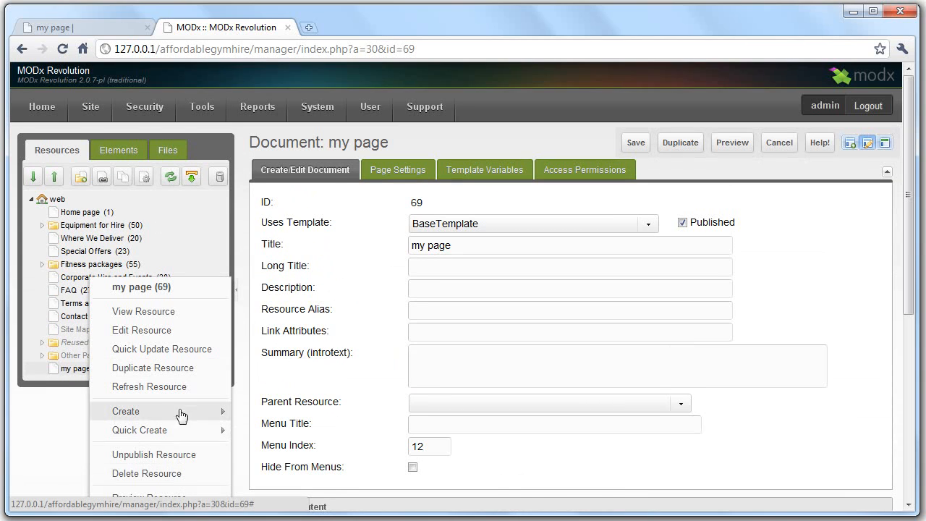
scroll(196, 423, down, 1)
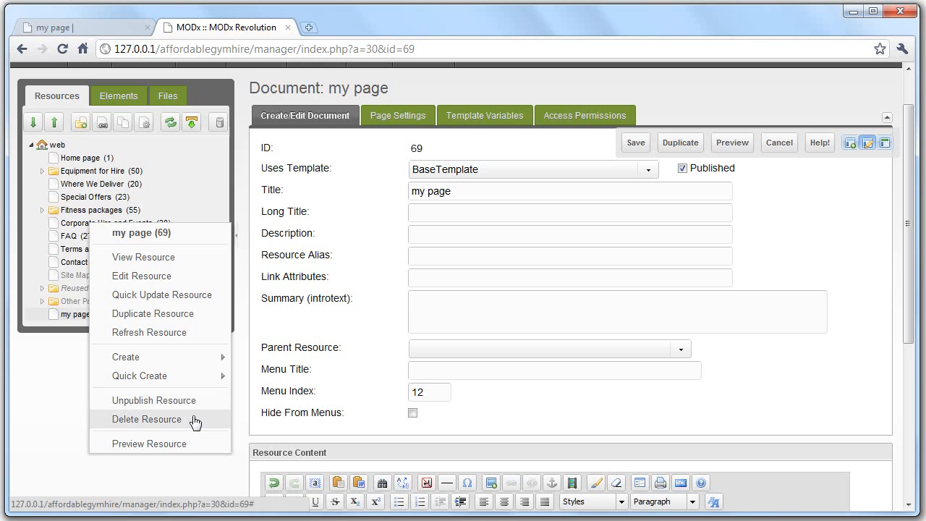
click(146, 420)
click(433, 319)
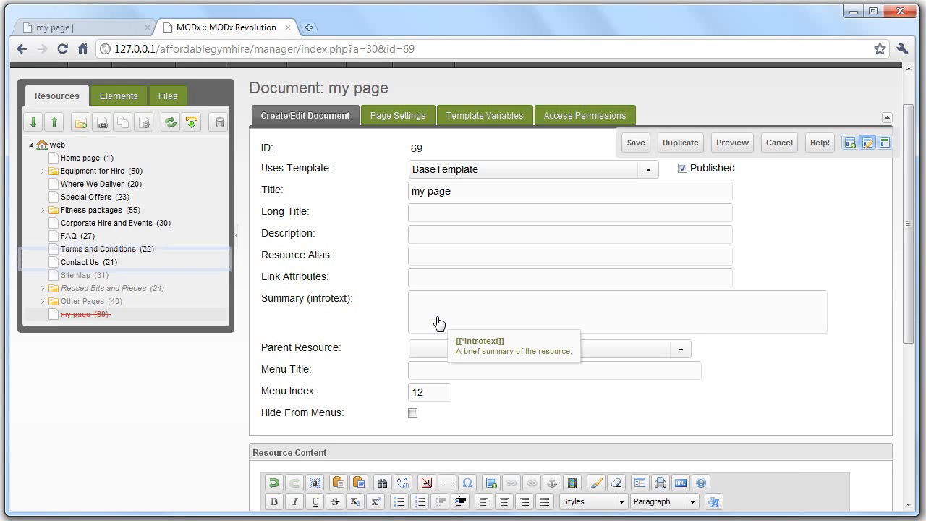
click(220, 122)
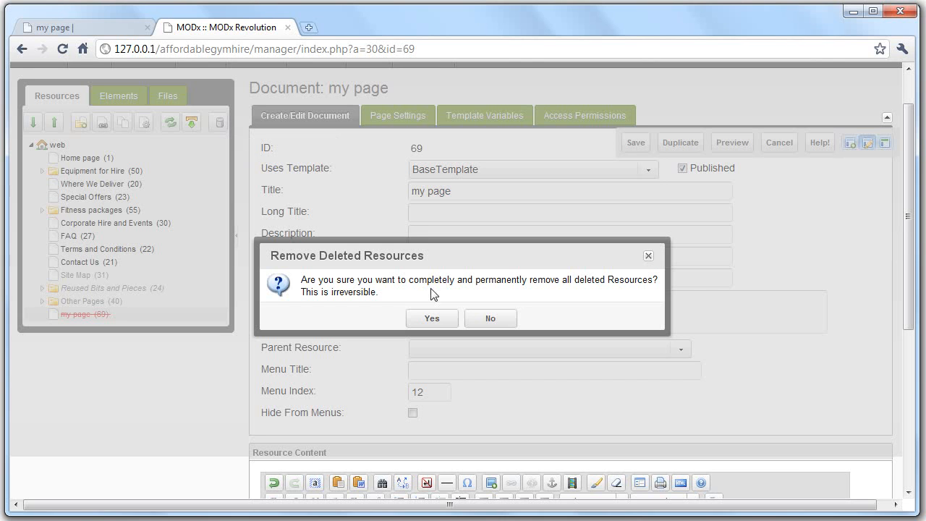
click(431, 319)
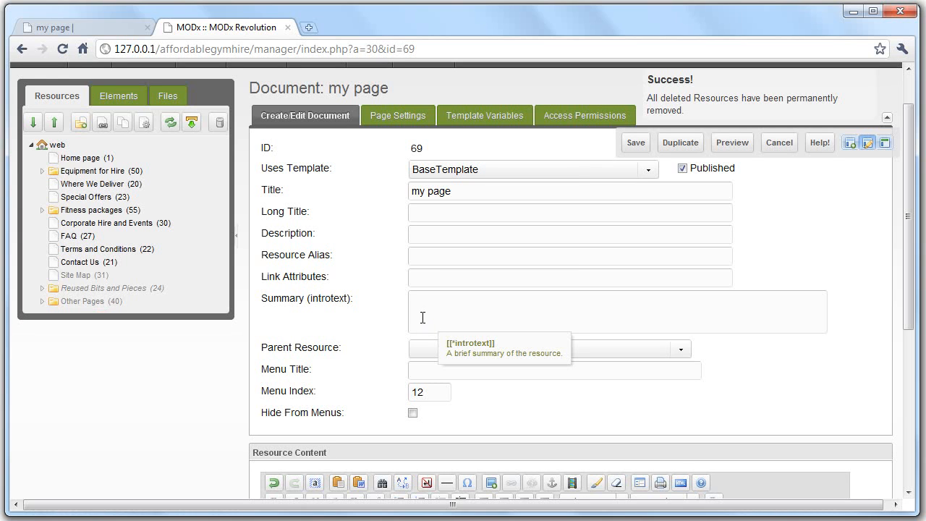
Examine the footer links and the banners under the navigation on the live site.
click(79, 28)
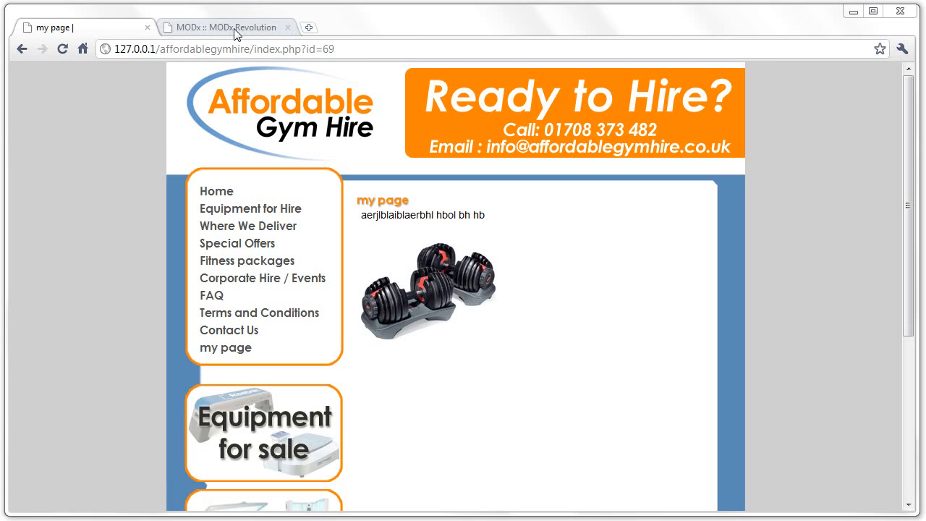
drag(907, 204, 892, 382)
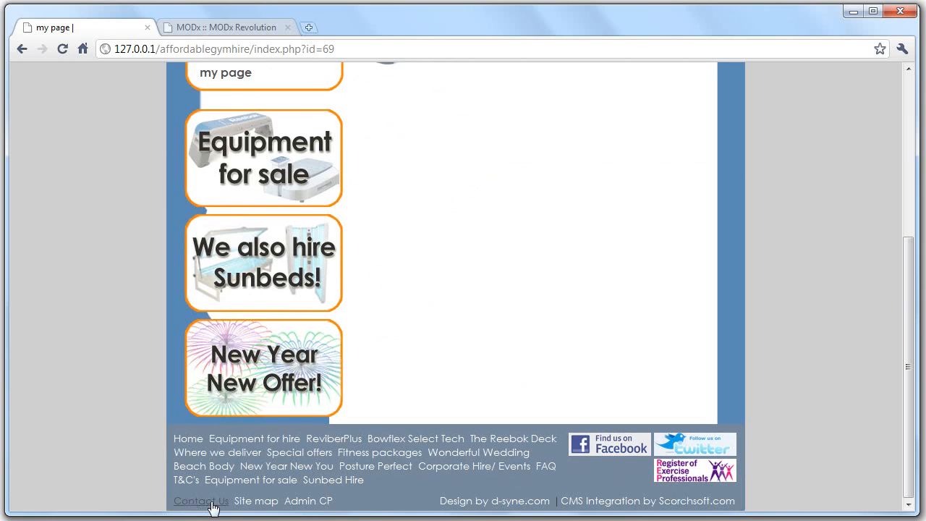
scroll(424, 393, up, 3)
scroll(429, 436, down, 3)
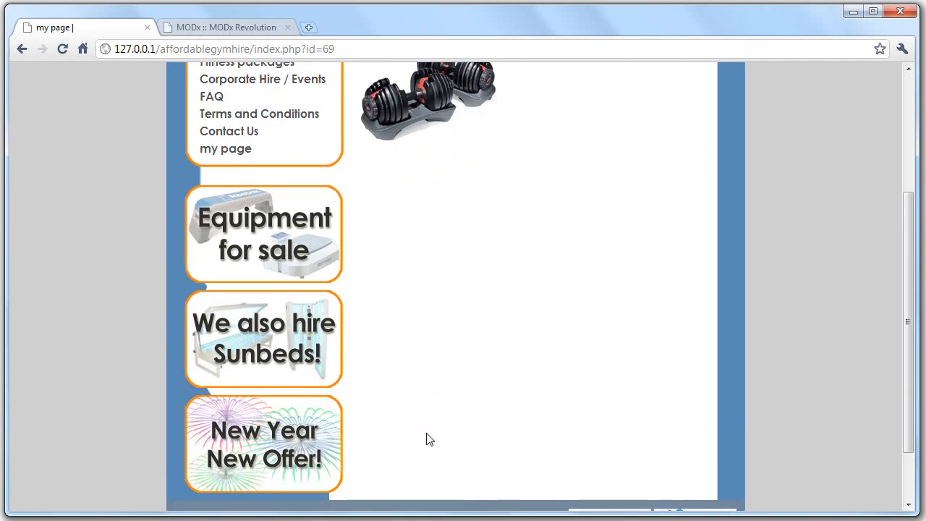
Expand the Reused Bits and Pieces folder in the manager, and reload the live page to compare its banners and footer.
click(220, 29)
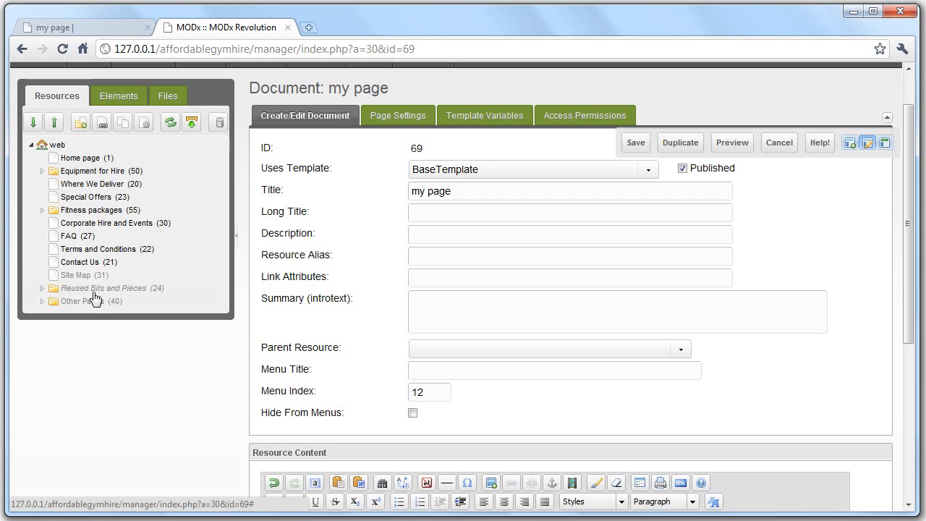
click(43, 287)
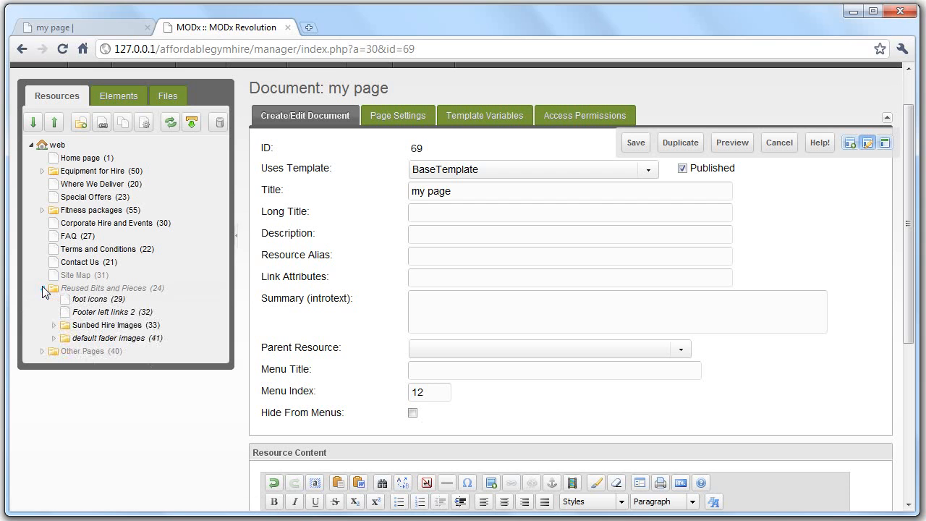
scroll(123, 311, down, 2)
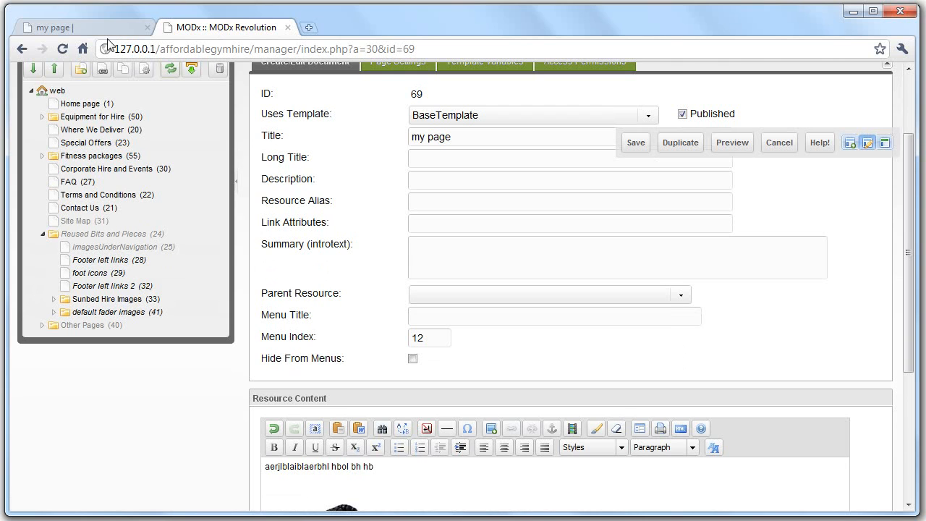
click(87, 27)
key(F5)
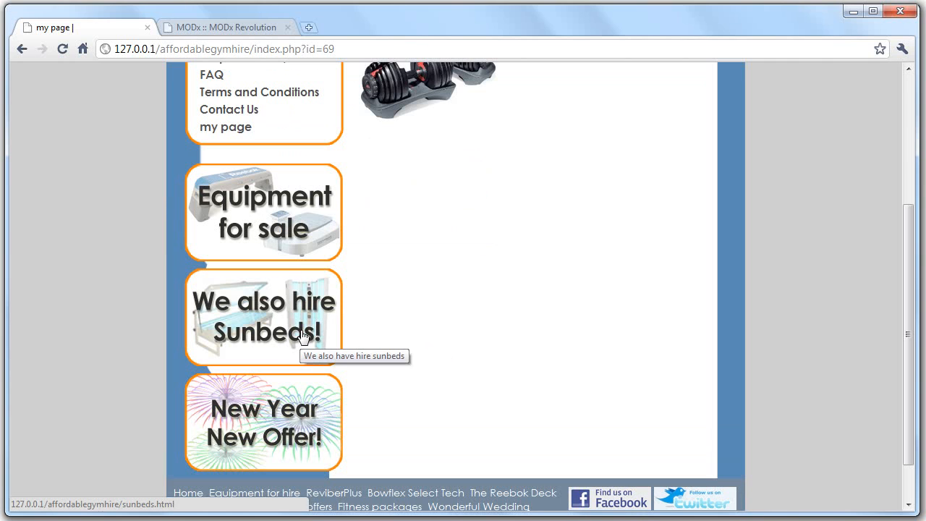
Open the foot icons (29) resource in the manager and examine the images in its content.
click(206, 29)
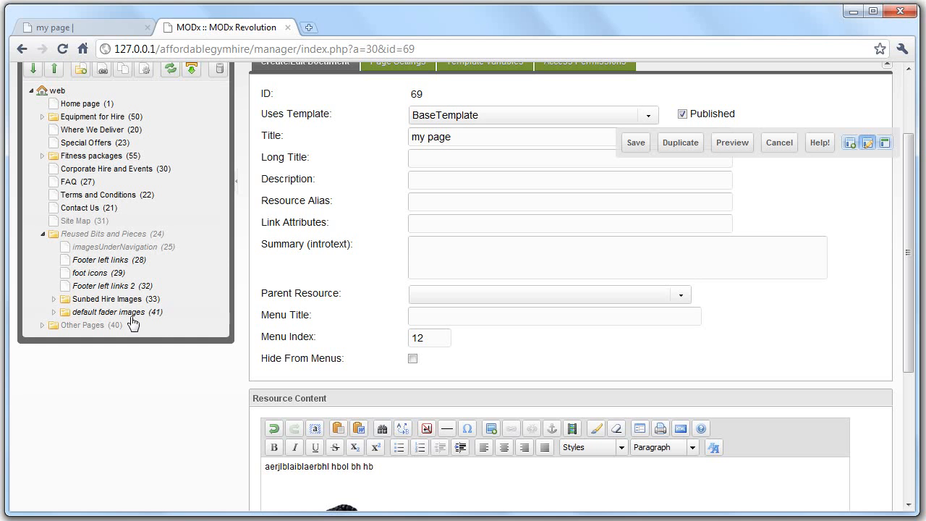
click(104, 279)
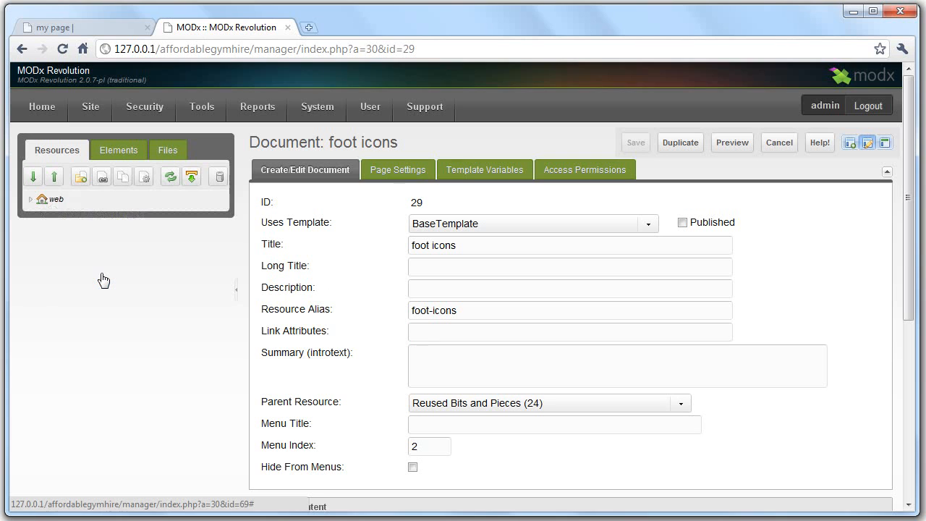
scroll(376, 304, down, 4)
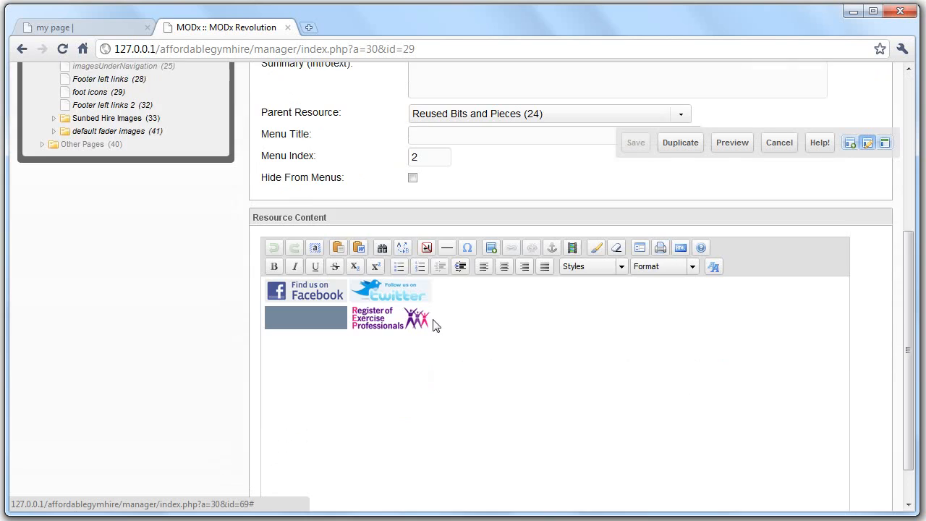
scroll(203, 312, up, 2)
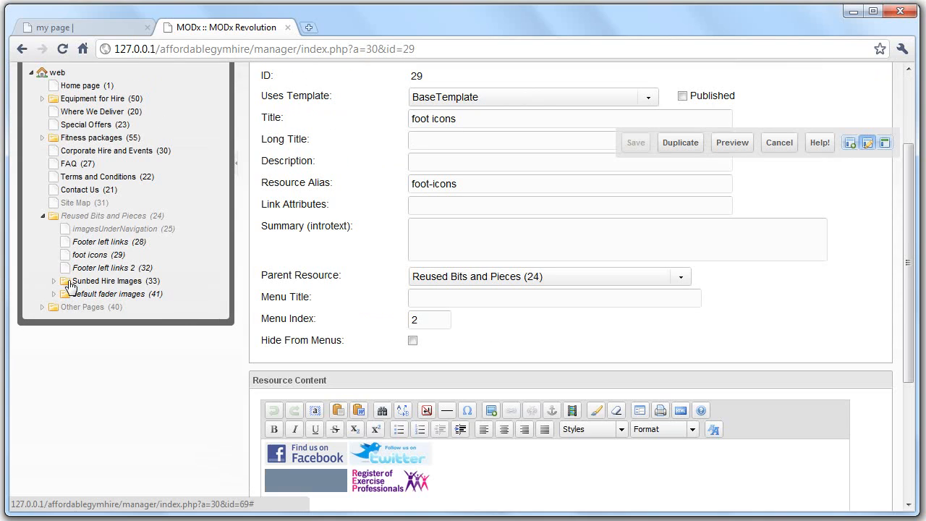
Open the imagesUnderNavigation (25) resource and compare its banner images with those under the live page's navigation.
click(114, 229)
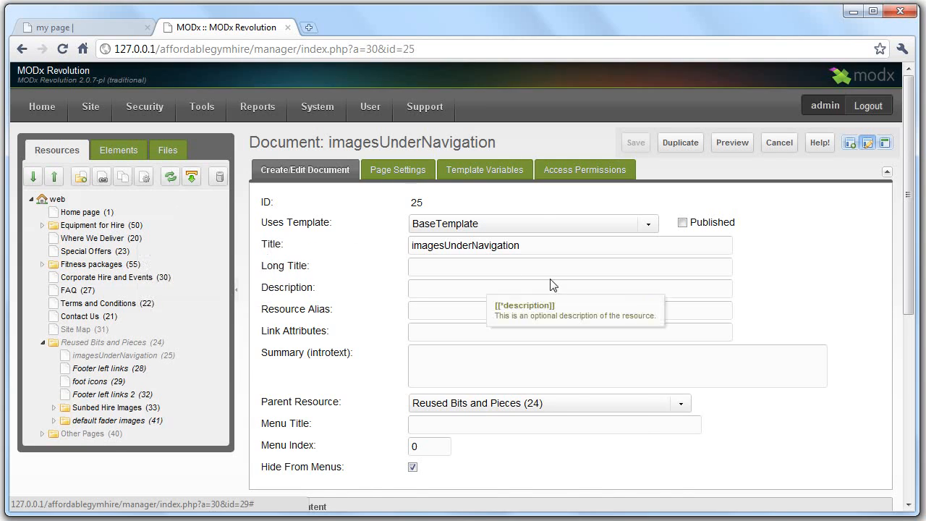
scroll(554, 283, down, 5)
scroll(550, 304, up, 2)
scroll(542, 310, up, 2)
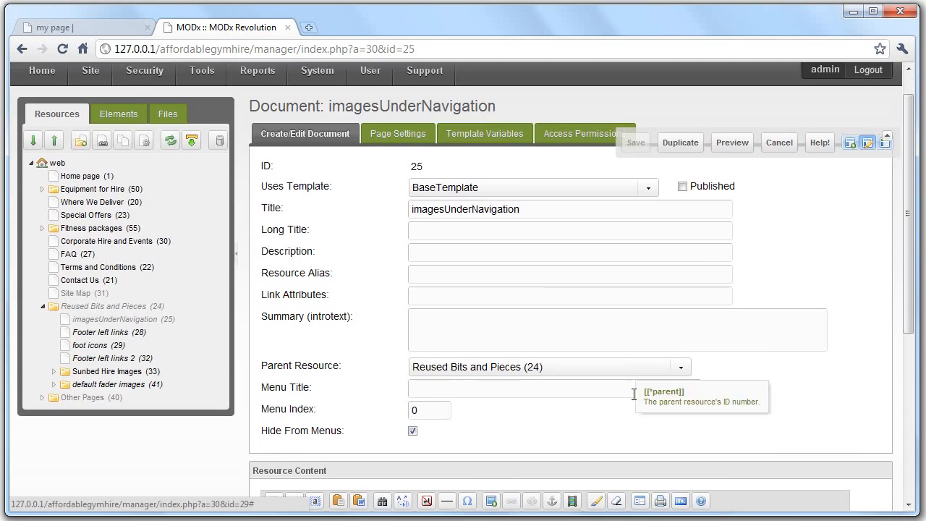
scroll(629, 382, down, 4)
click(107, 26)
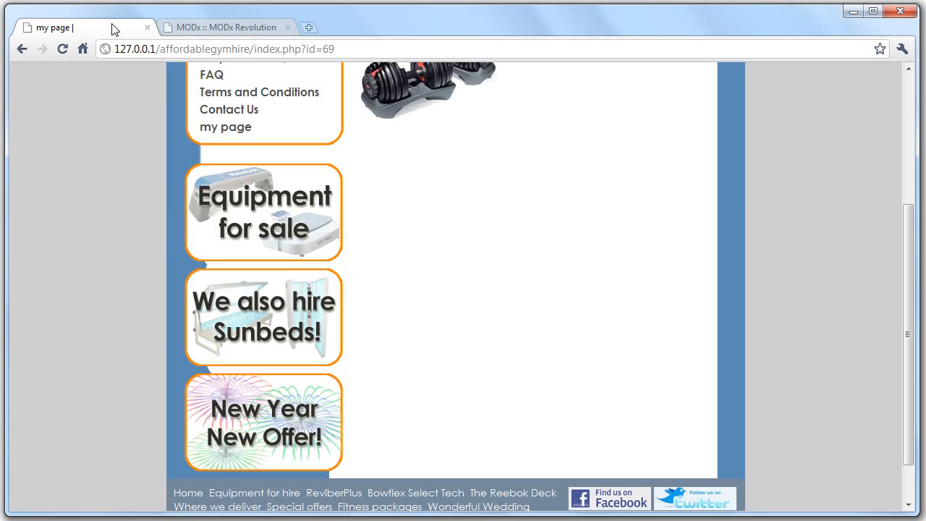
Paste a copy of the New Year New Offer banner after the original, save imagesUnderNavigation, and check the banners on the live site.
click(244, 29)
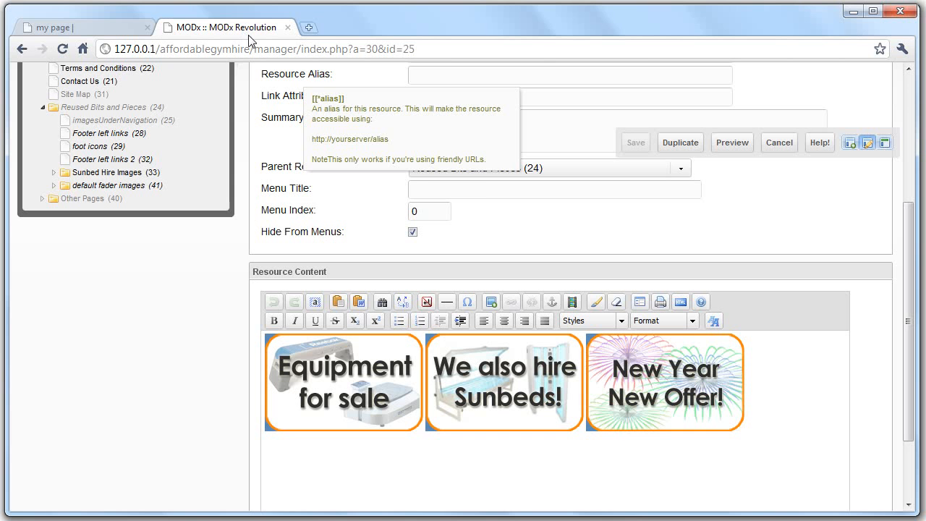
click(700, 394)
key(ctrl+c)
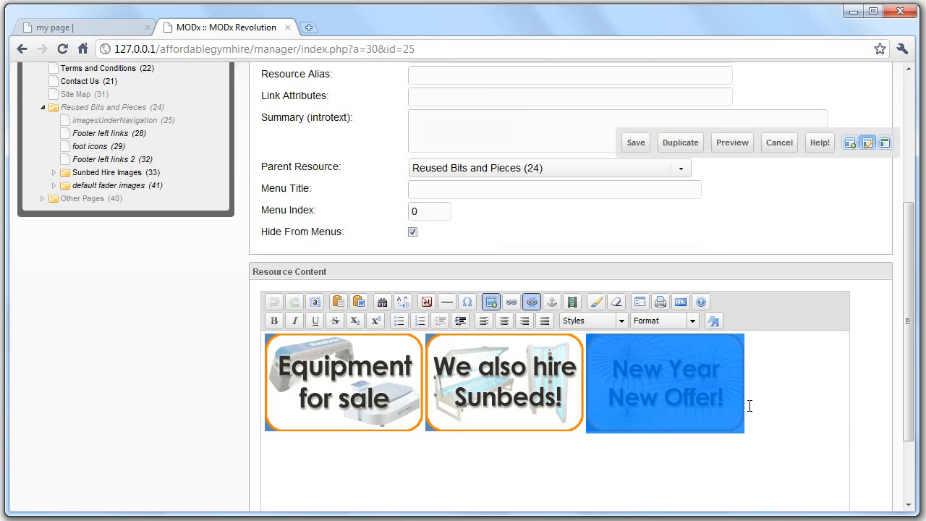
click(769, 413)
key(ctrl+v)
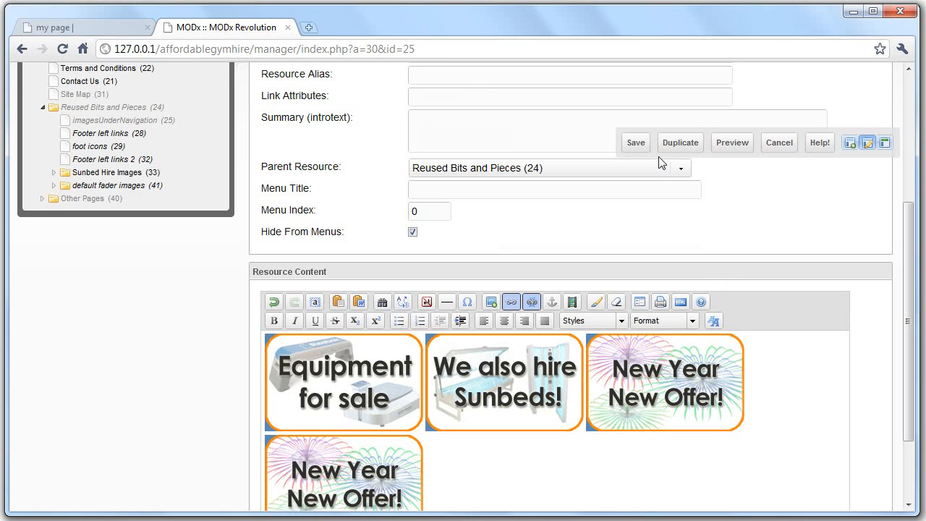
click(636, 142)
click(69, 27)
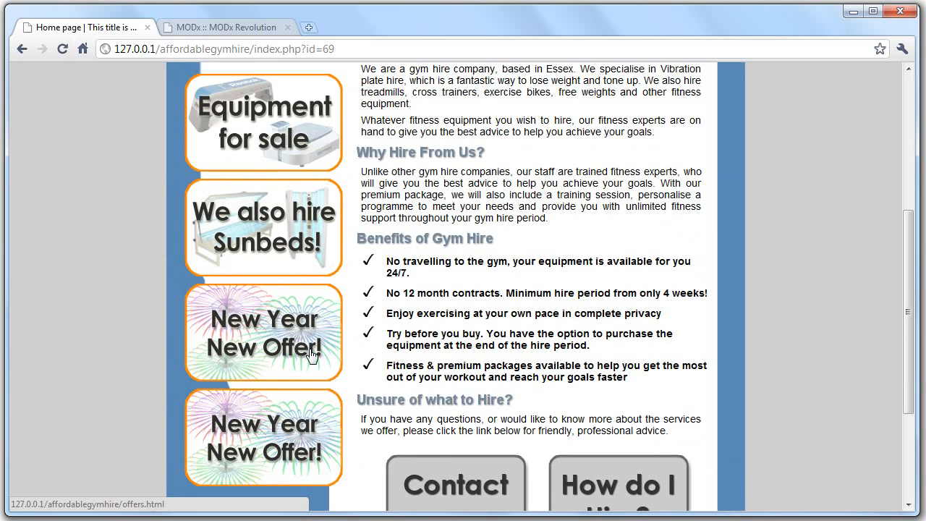
scroll(339, 321, down, 1)
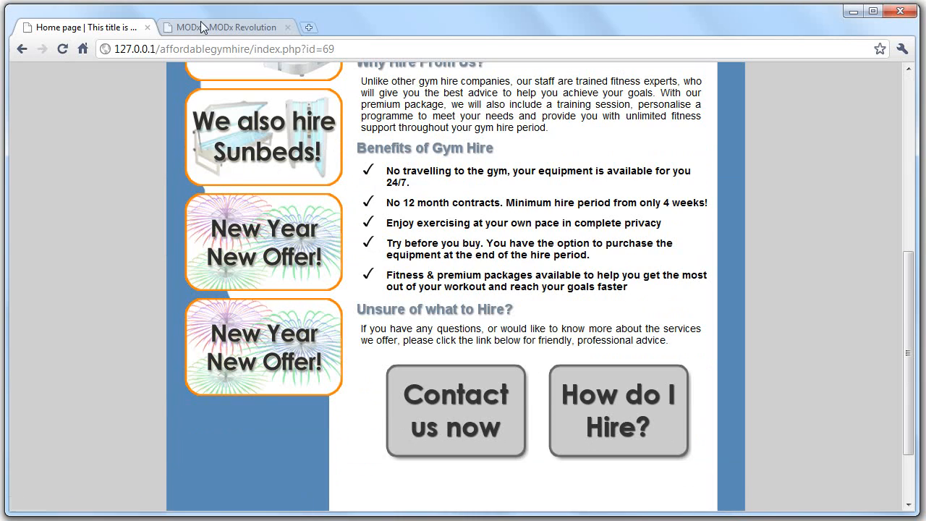
Delete the duplicate New Year New Offer banner from the imagesUnderNavigation content in the manager.
click(202, 29)
click(446, 495)
key(BackSpace)
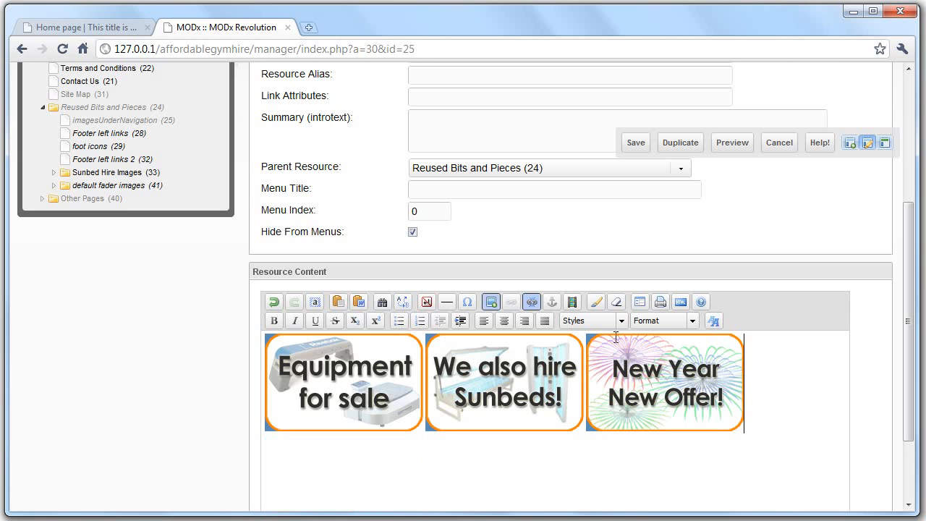
scroll(579, 339, down, 2)
scroll(579, 339, down, 1)
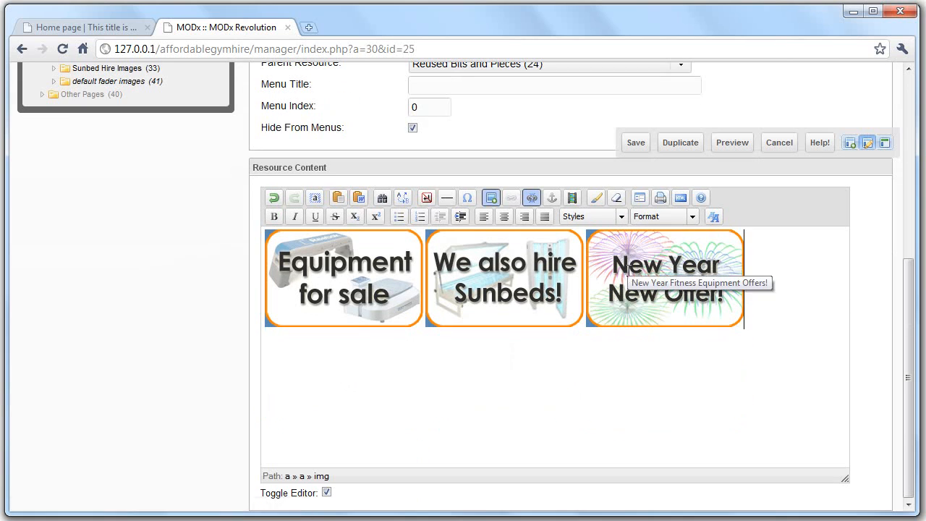
Remove the link from the We also hire Sunbeds banner, then open its link settings and cancel them.
click(483, 288)
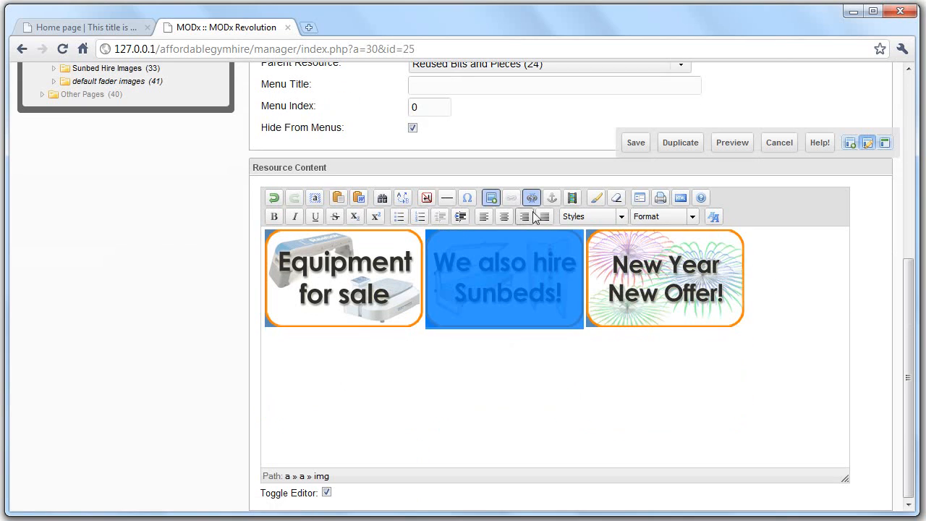
click(528, 276)
click(530, 198)
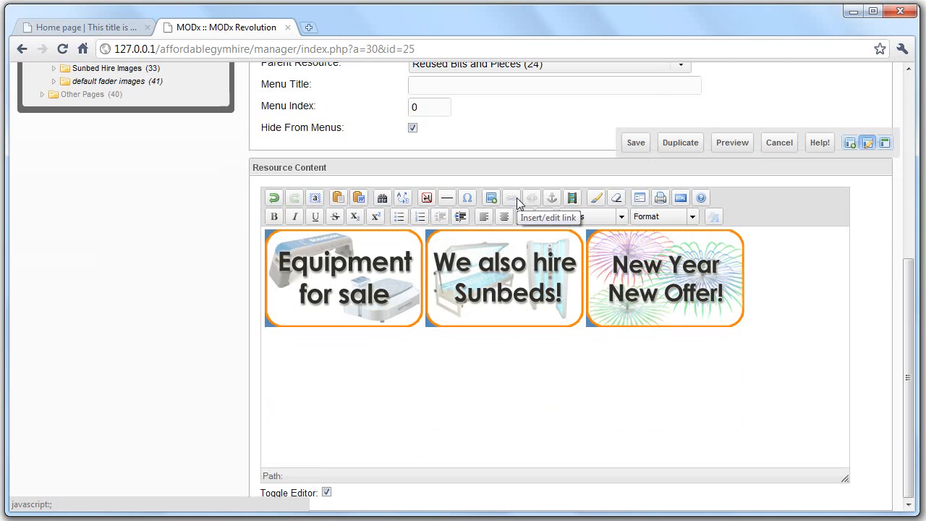
click(535, 384)
click(479, 281)
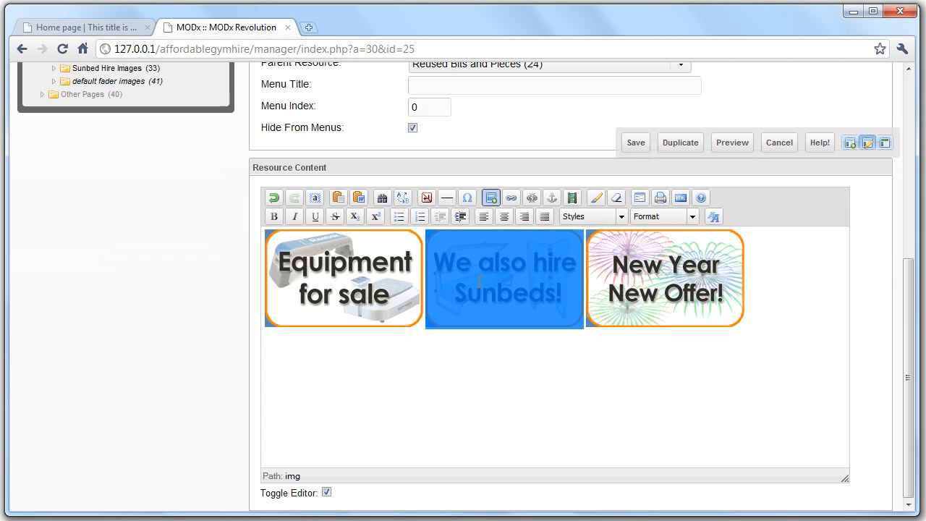
click(511, 198)
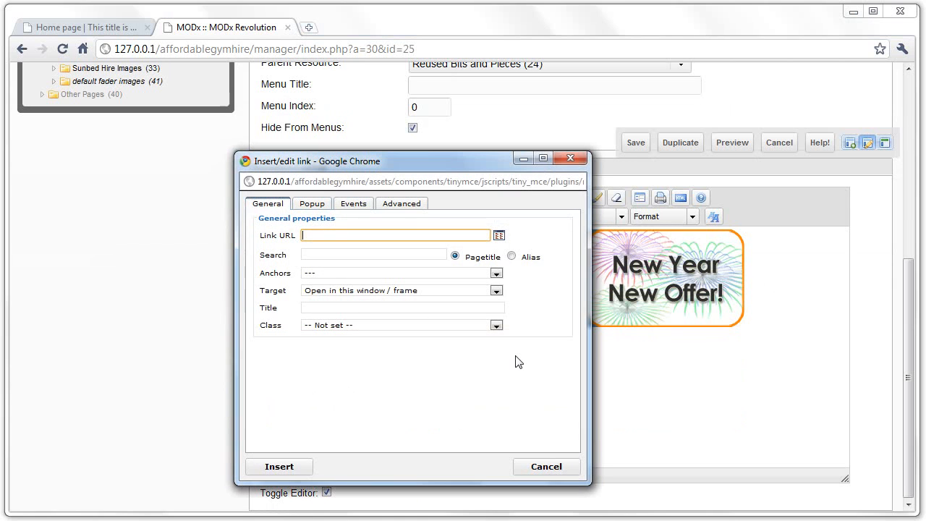
click(543, 466)
Open the Home page (1) resource in the manager, and examine the footer links on the live page.
scroll(497, 321, up, 4)
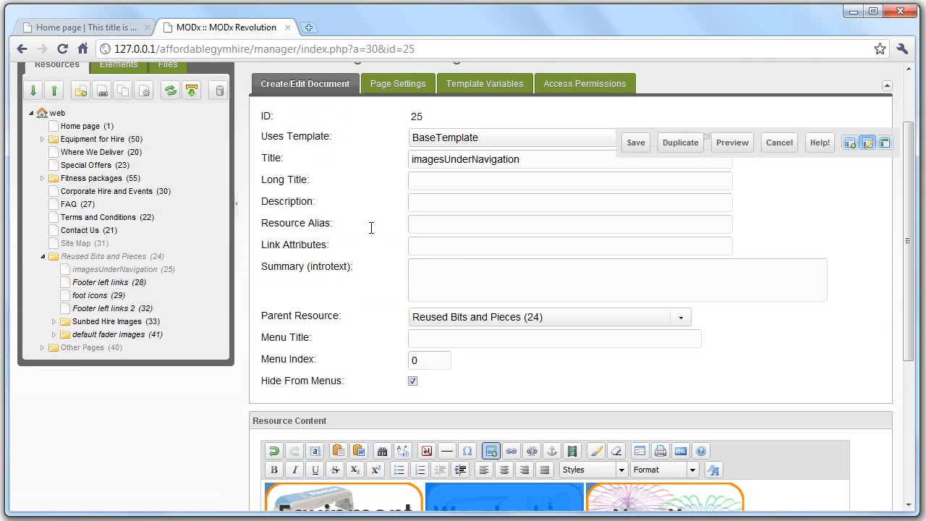
click(76, 126)
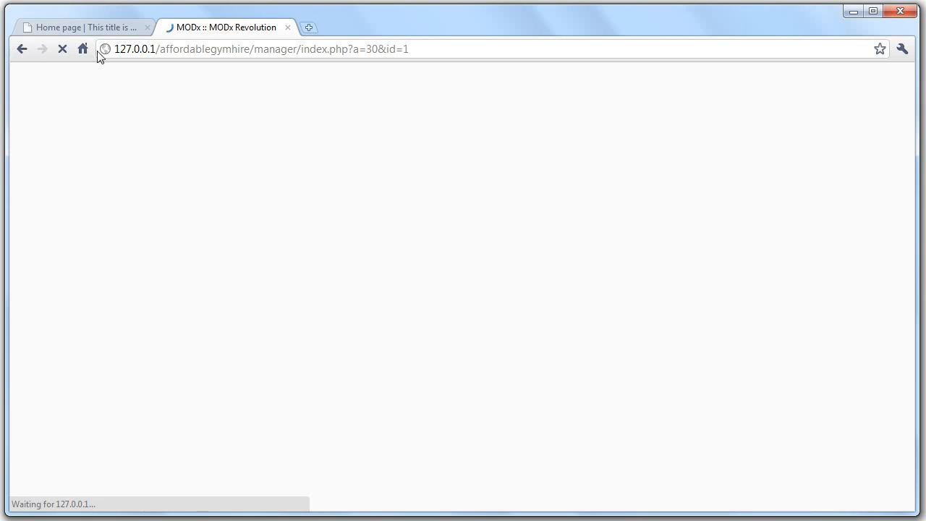
click(105, 29)
scroll(275, 331, down, 1)
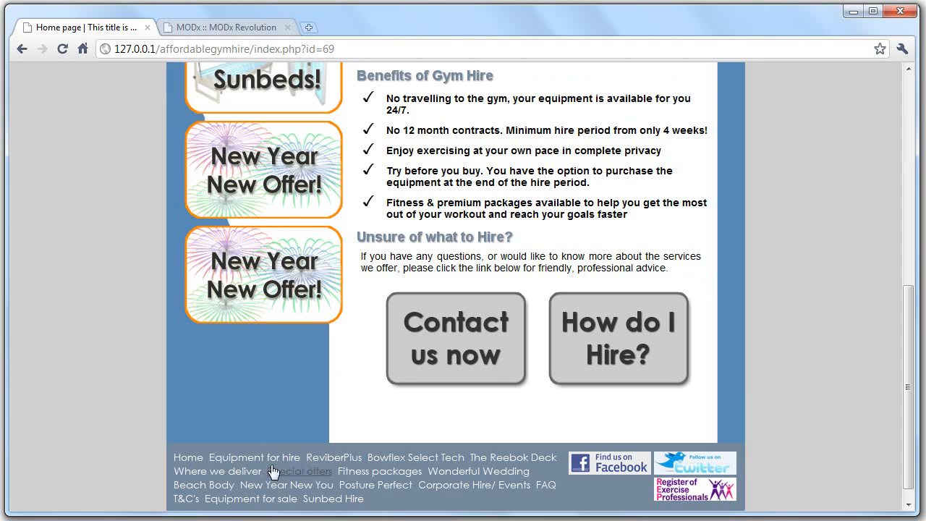
Open the Footer left links (28) resource, inspect the Bowflex Select Tech link's URL, and close the link settings without changes.
click(239, 28)
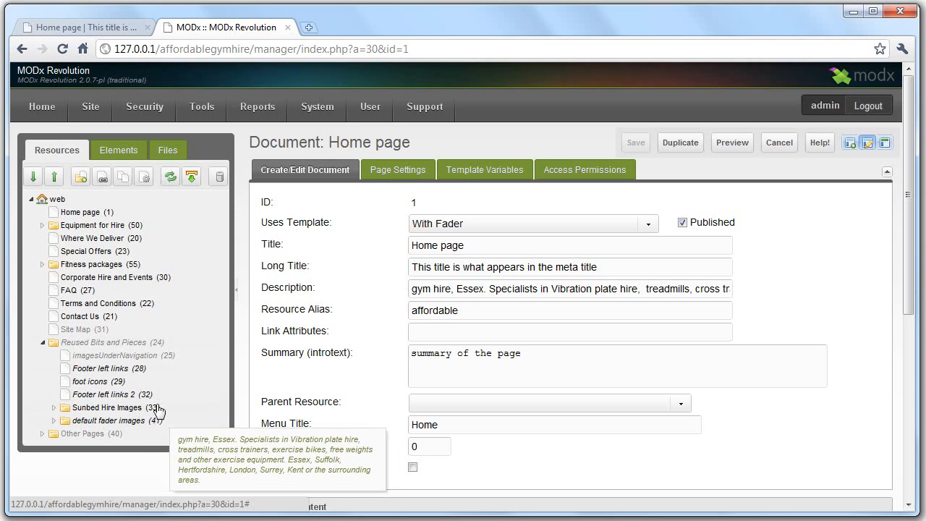
click(98, 368)
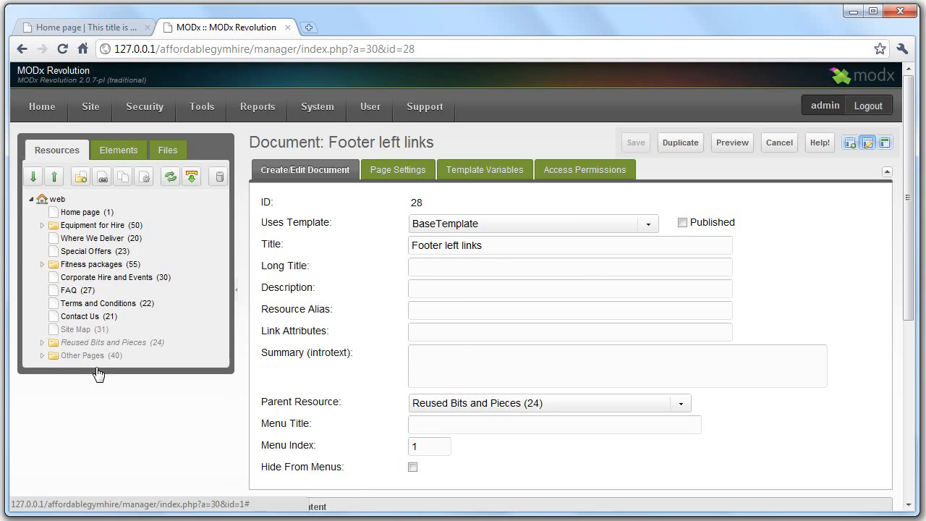
scroll(434, 319, down, 4)
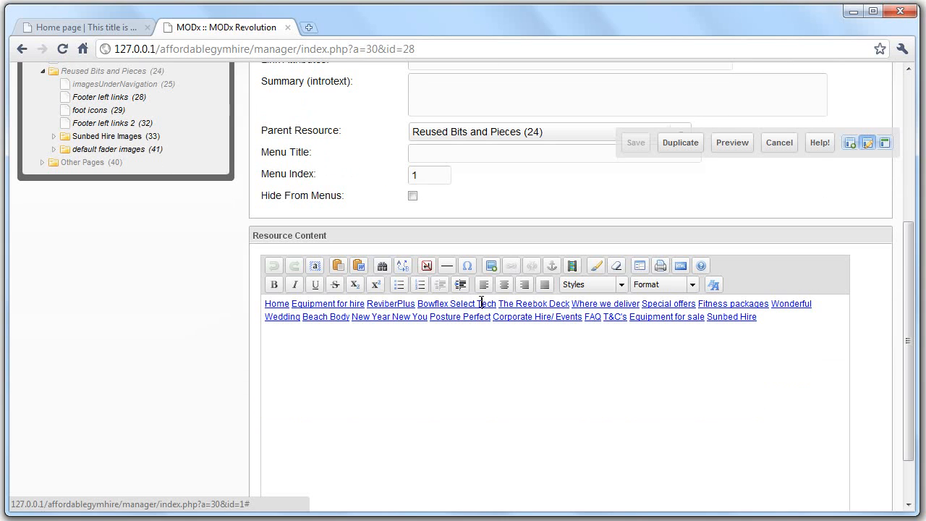
click(481, 302)
click(511, 266)
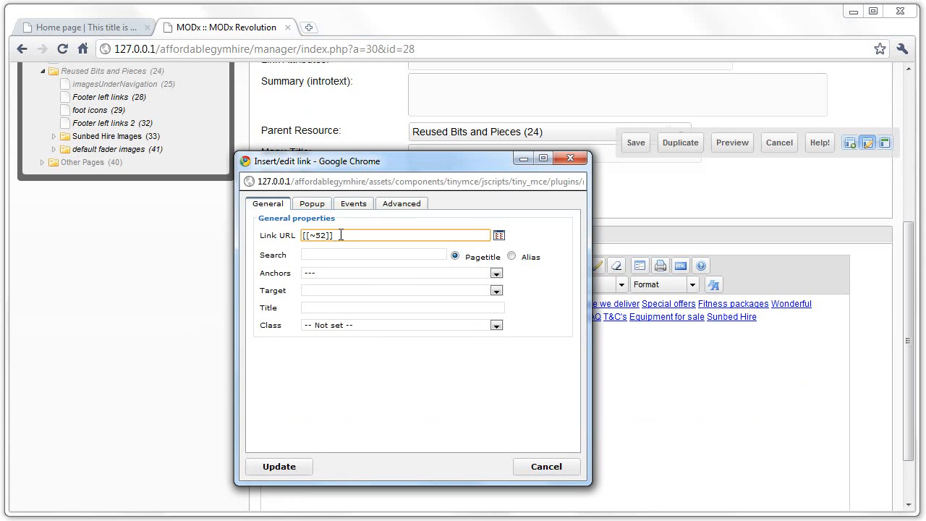
click(539, 466)
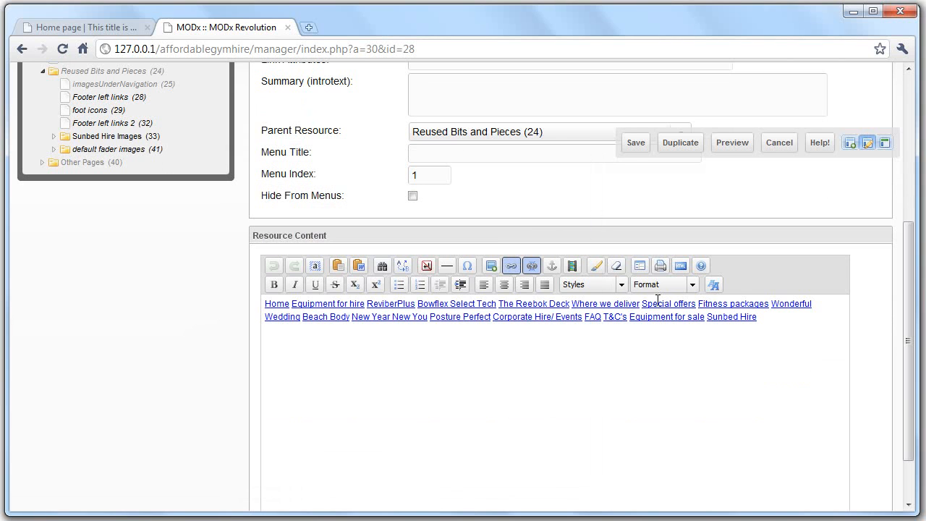
Open the Site map page from the live site's footer and examine its list of page links.
click(120, 30)
scroll(289, 470, down, 2)
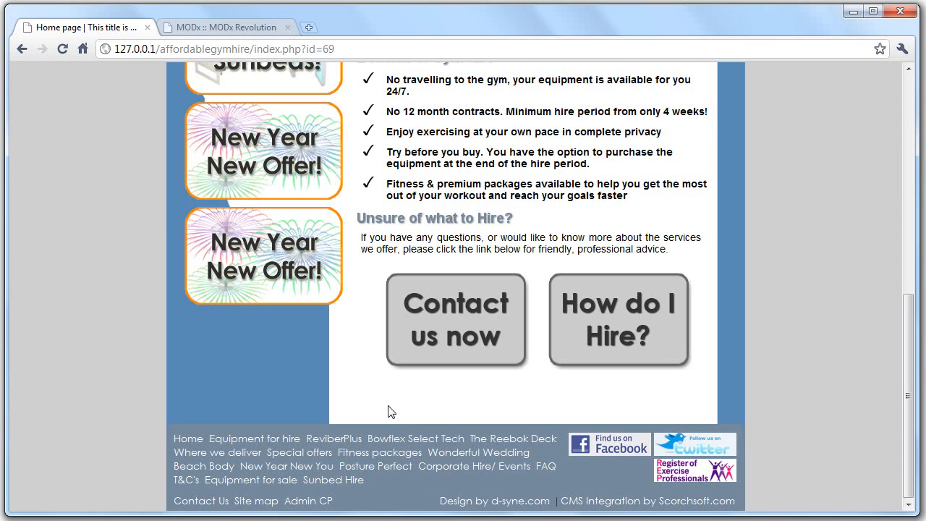
click(266, 501)
scroll(383, 463, down, 3)
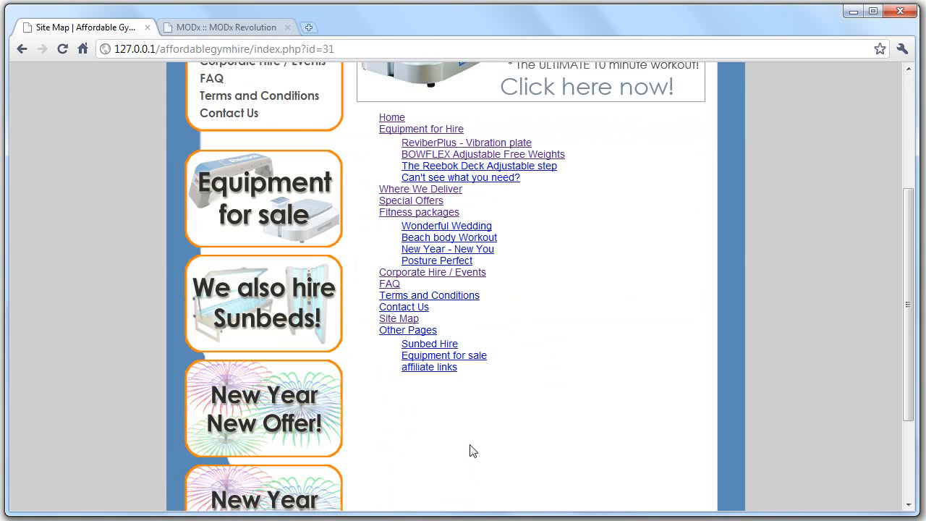
Expand the Other Pages (40) folder in the manager and compare its pages with the live site map and footer links.
click(207, 29)
scroll(264, 302, up, 3)
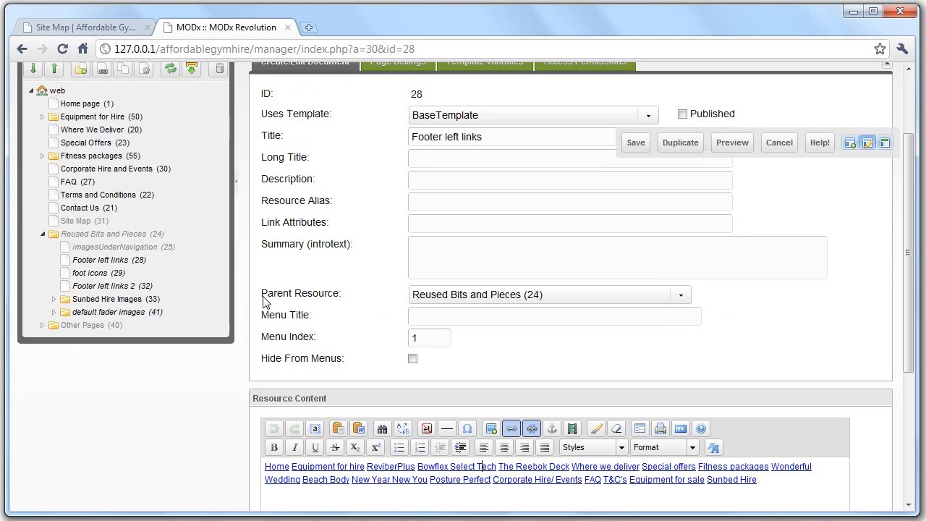
click(43, 325)
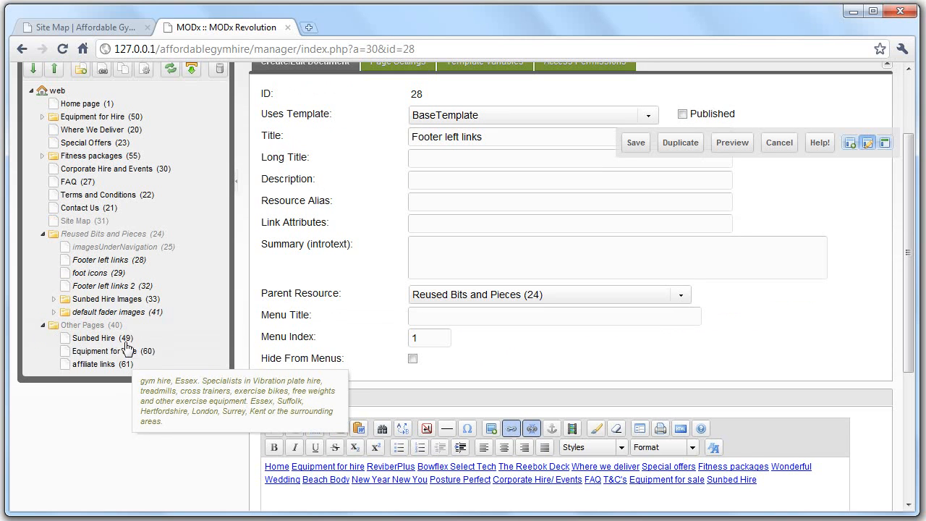
click(94, 28)
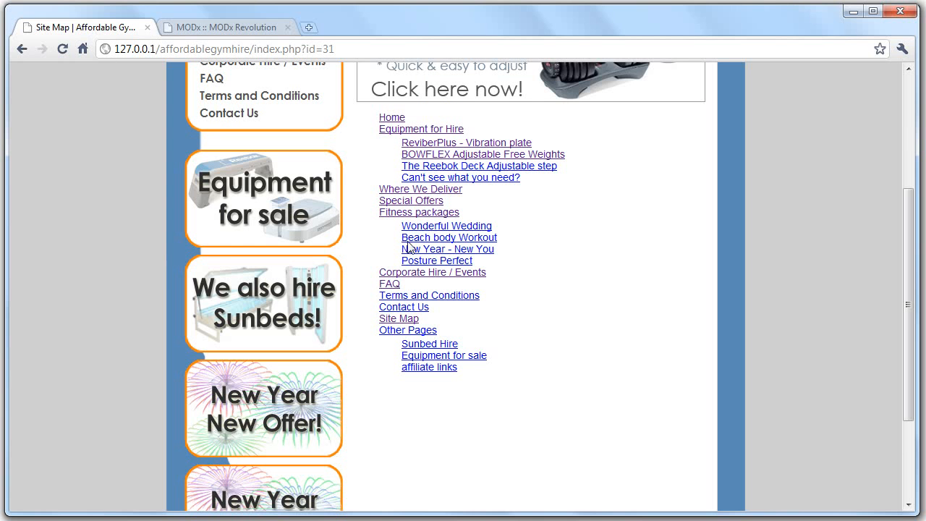
scroll(489, 406, up, 2)
scroll(491, 407, down, 3)
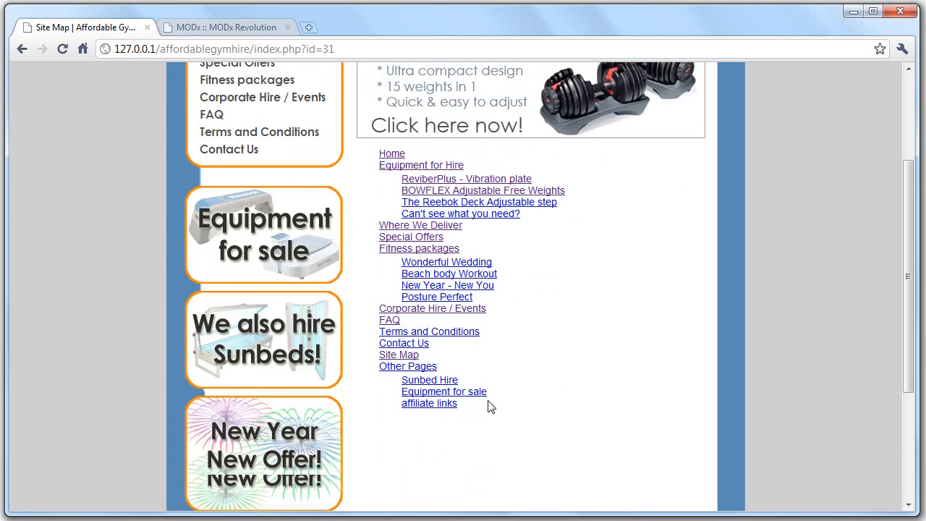
scroll(443, 325, down, 2)
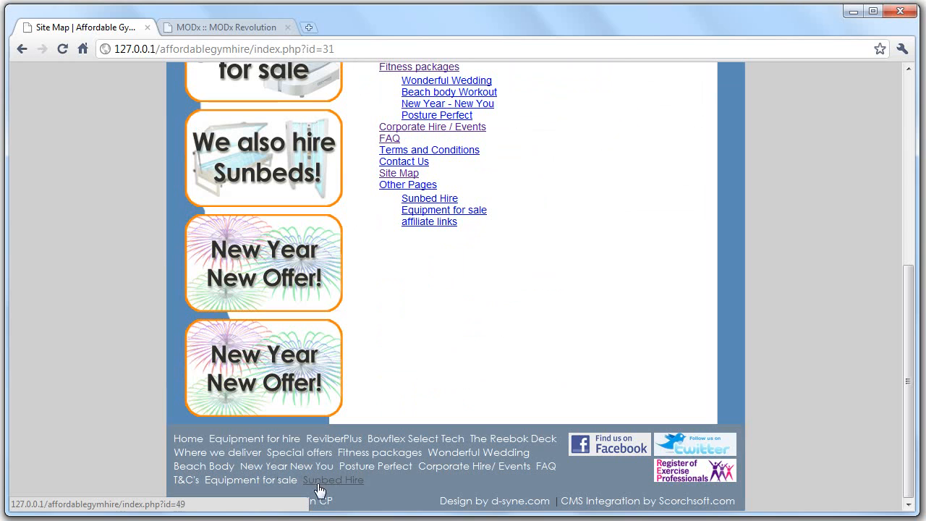
Open the Sunbed Hire page from the live site map and examine its content.
click(446, 200)
scroll(578, 344, down, 4)
scroll(545, 320, up, 5)
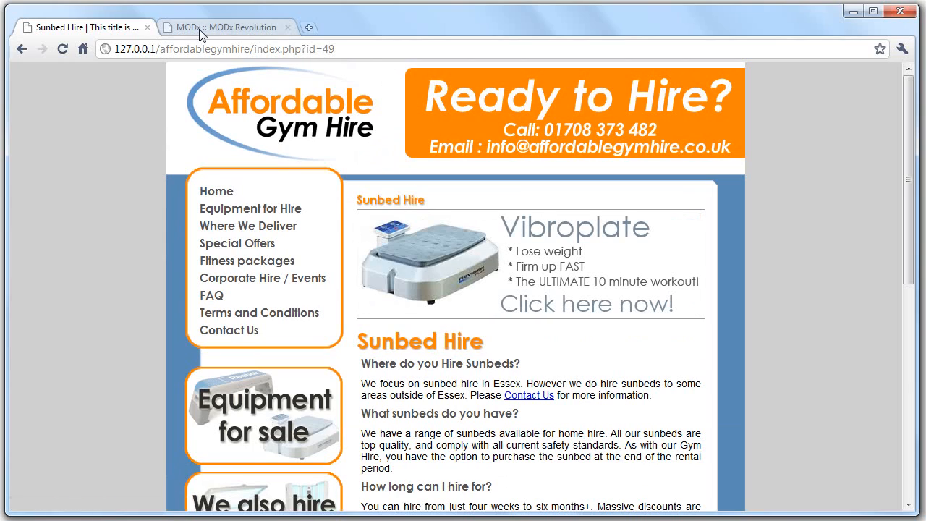
scroll(447, 492, down, 5)
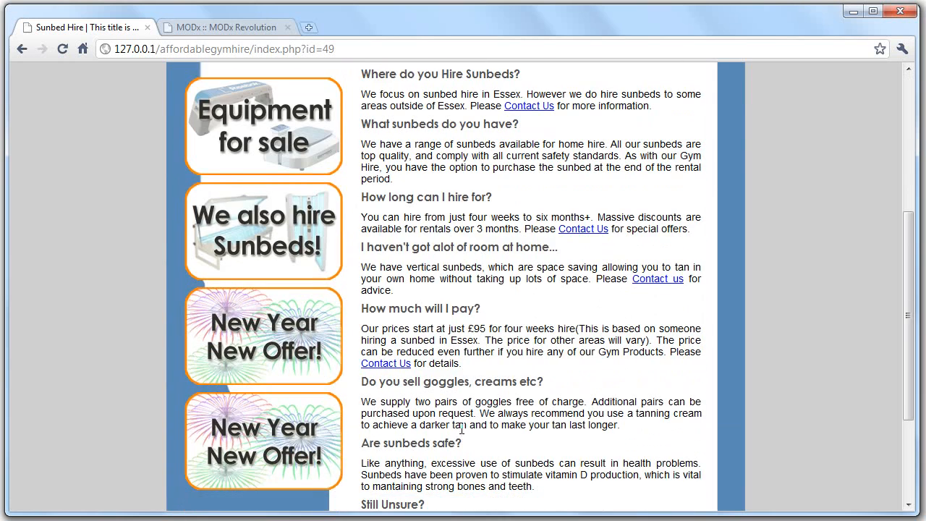
Switch to the MODx manager and expand Templates, Template Variables and Snippets in the element tree.
scroll(465, 431, up, 5)
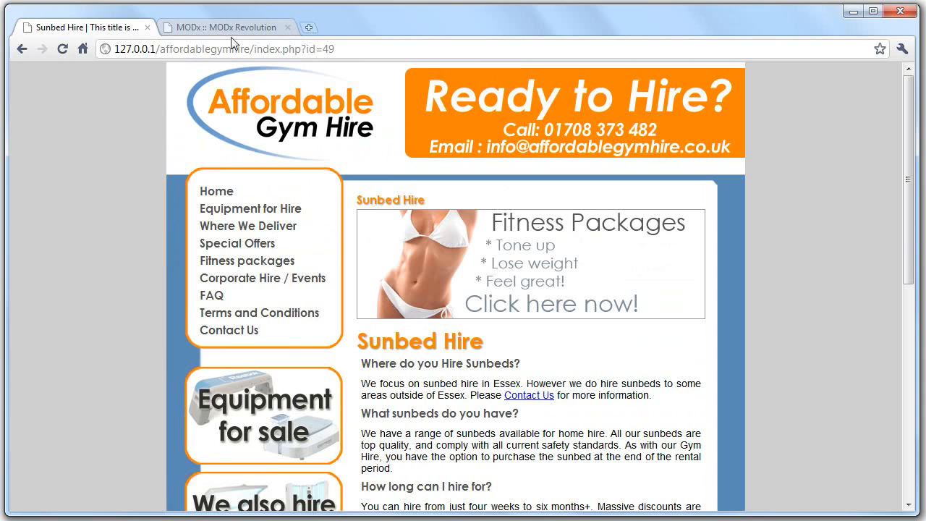
click(230, 28)
scroll(572, 289, up, 3)
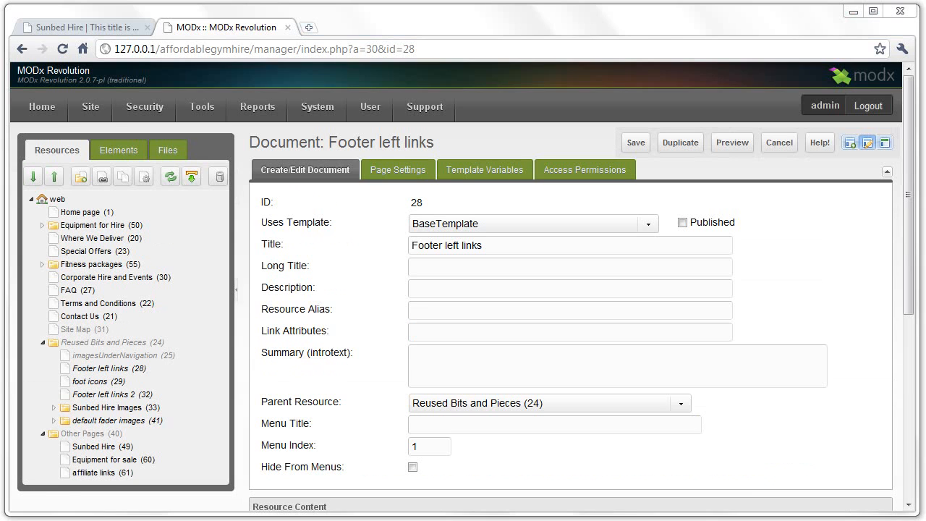
click(119, 152)
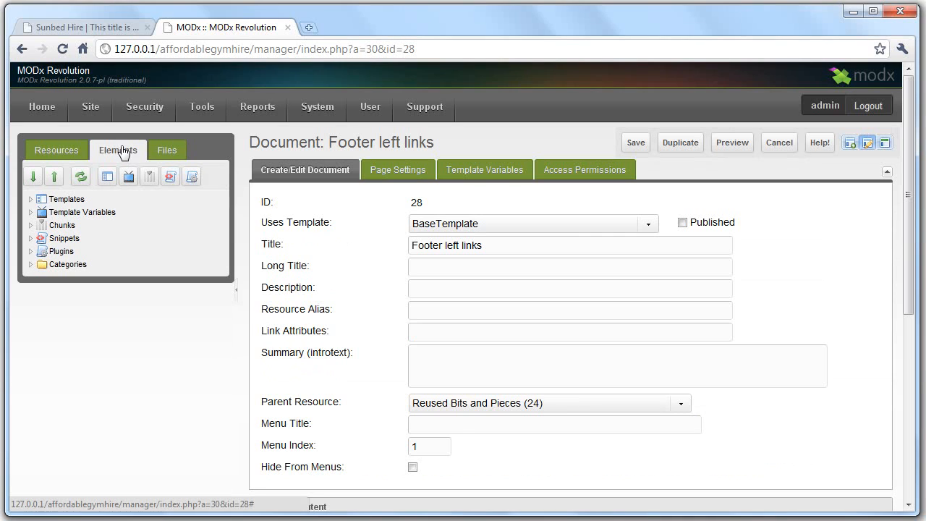
click(40, 203)
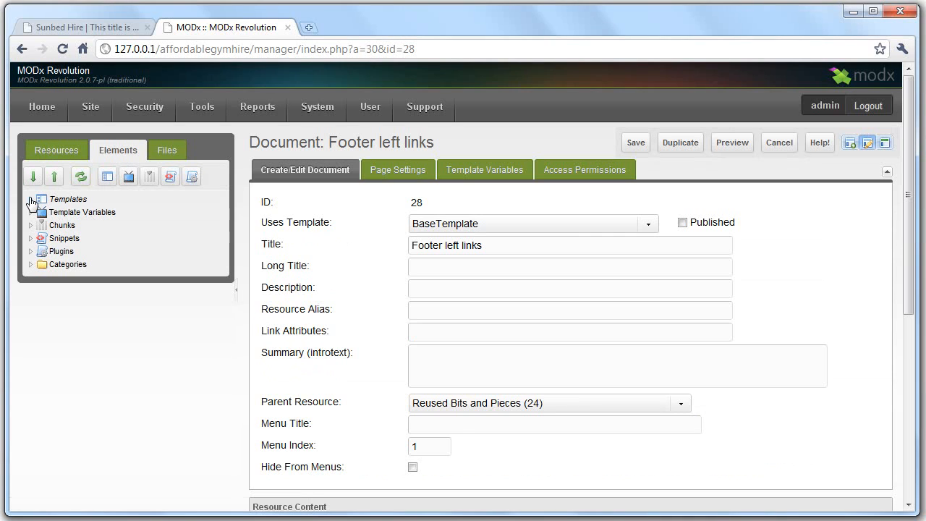
click(31, 279)
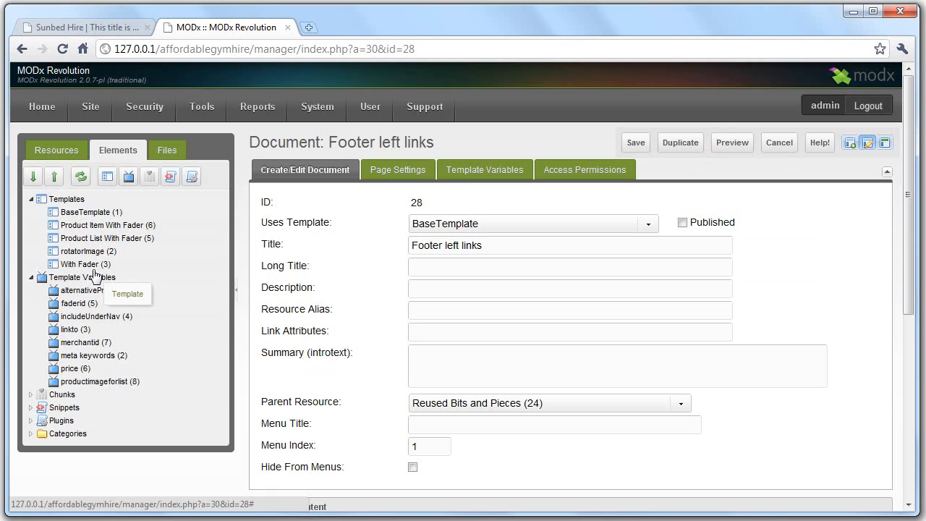
click(32, 407)
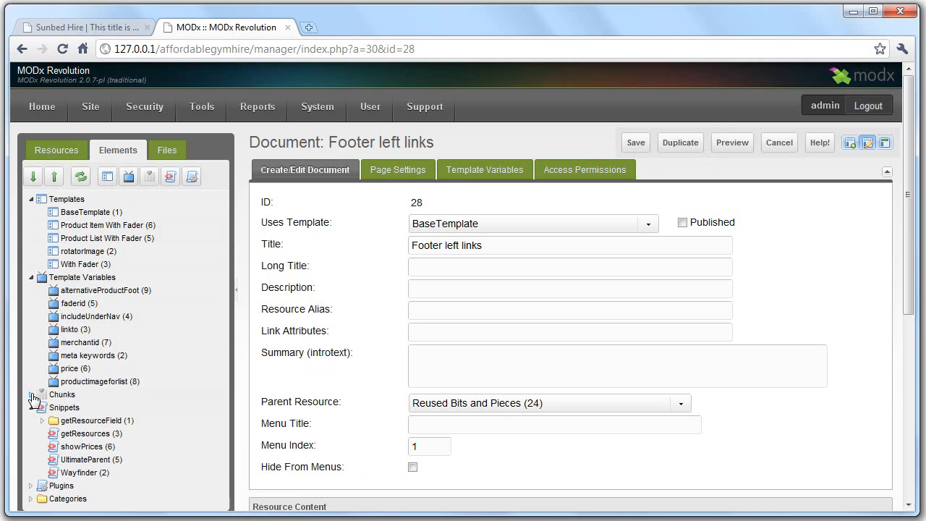
On the live site, open the ReviberPlus - Vibration plate page from Equipment for Hire and examine its content down to the price notice.
click(77, 29)
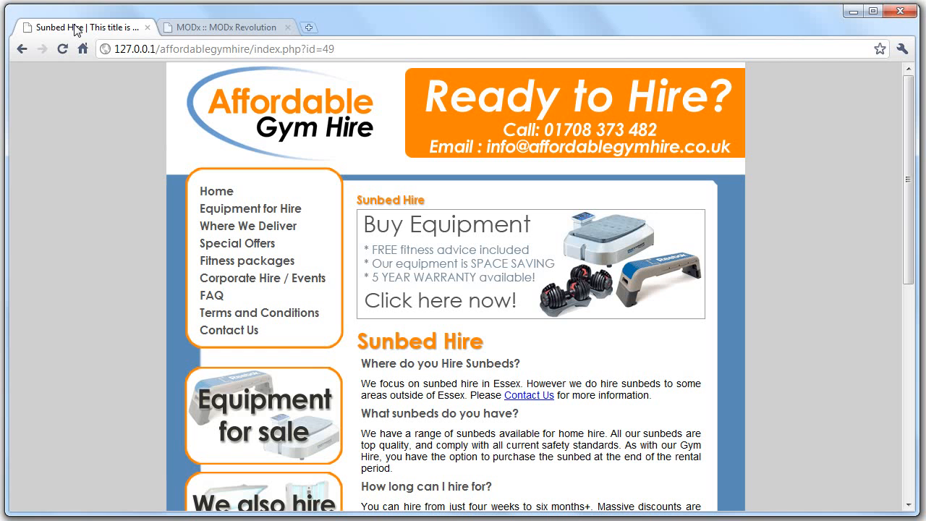
click(269, 212)
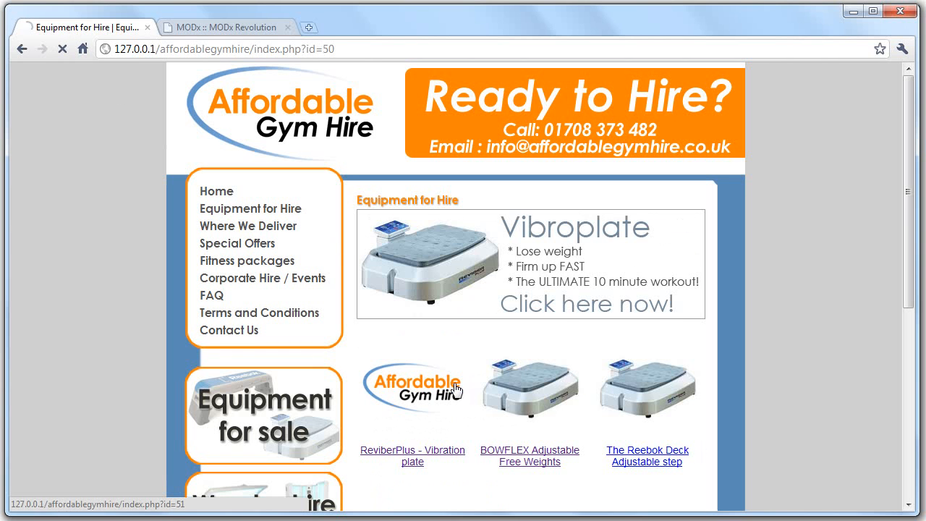
click(454, 390)
scroll(376, 315, down, 7)
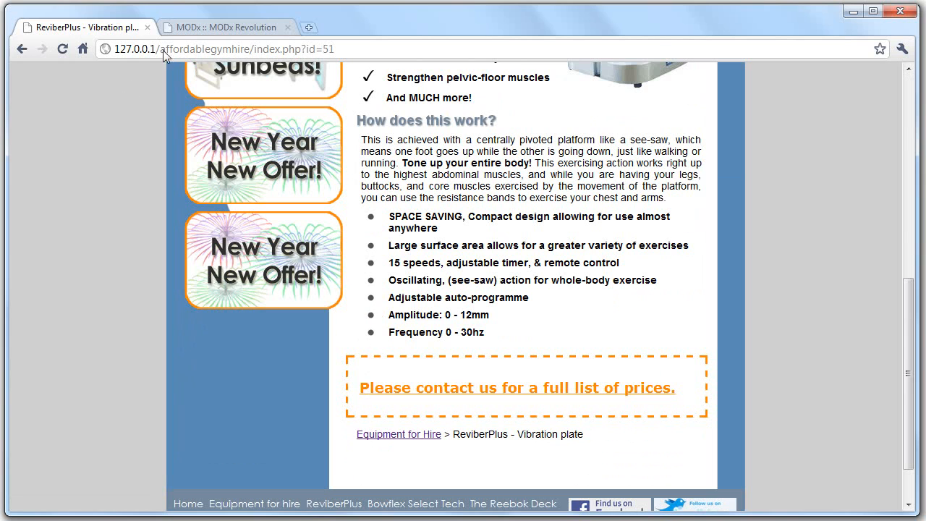
Return to the manager and examine the listed templates, template variables and snippets.
click(216, 27)
scroll(202, 220, down, 2)
scroll(166, 279, up, 2)
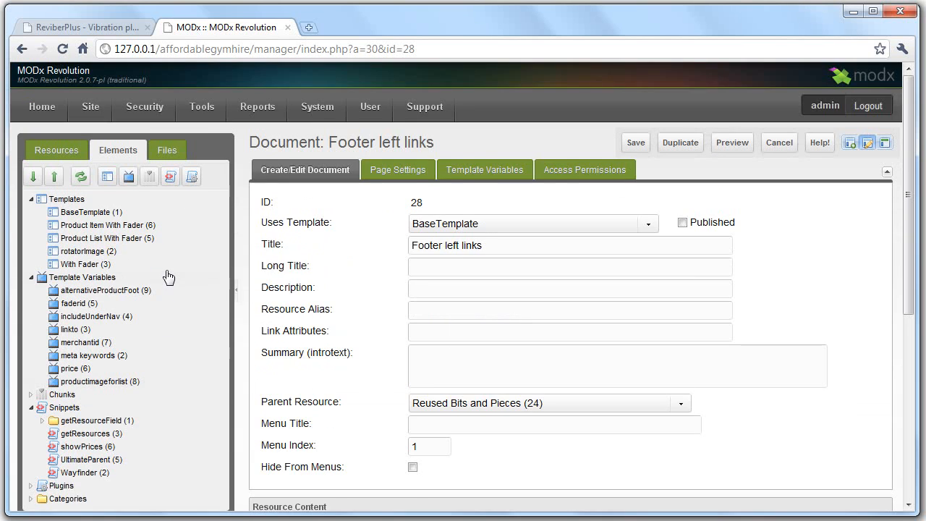
scroll(169, 273, down, 2)
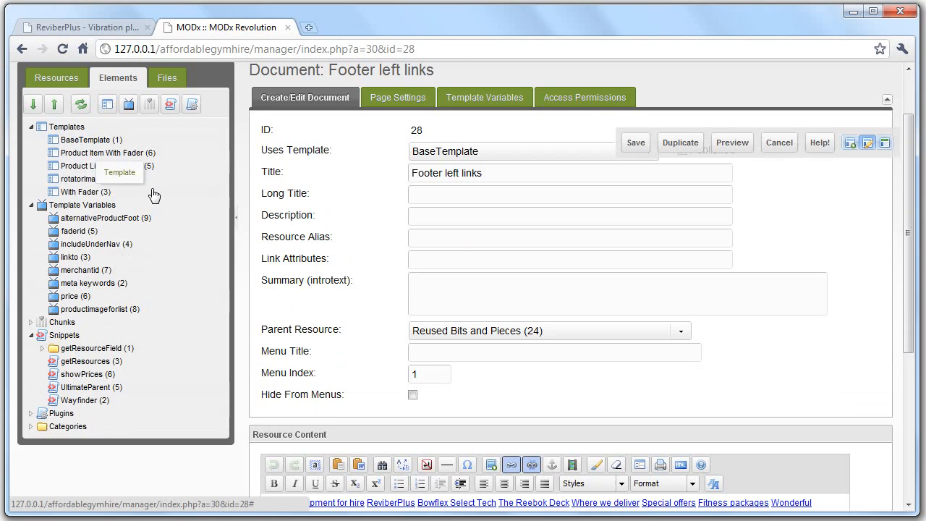
scroll(153, 194, up, 2)
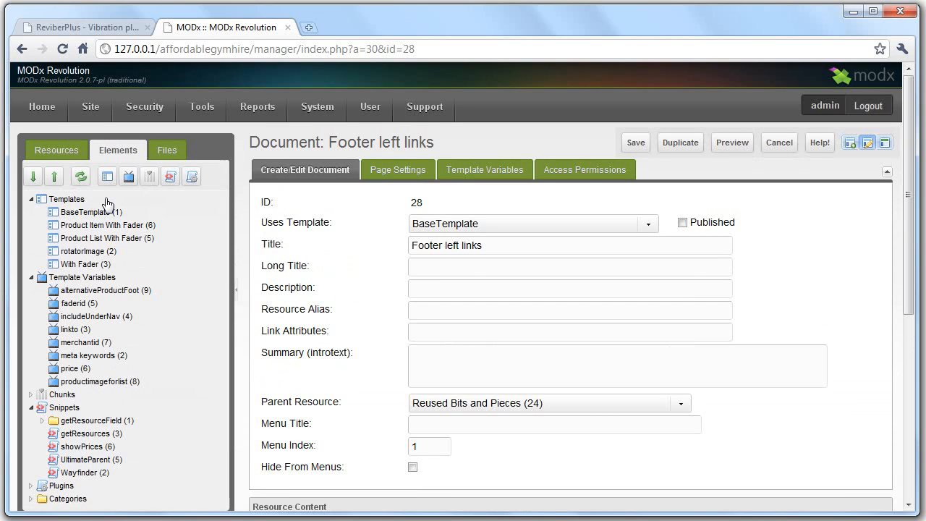
scroll(105, 199, down, 4)
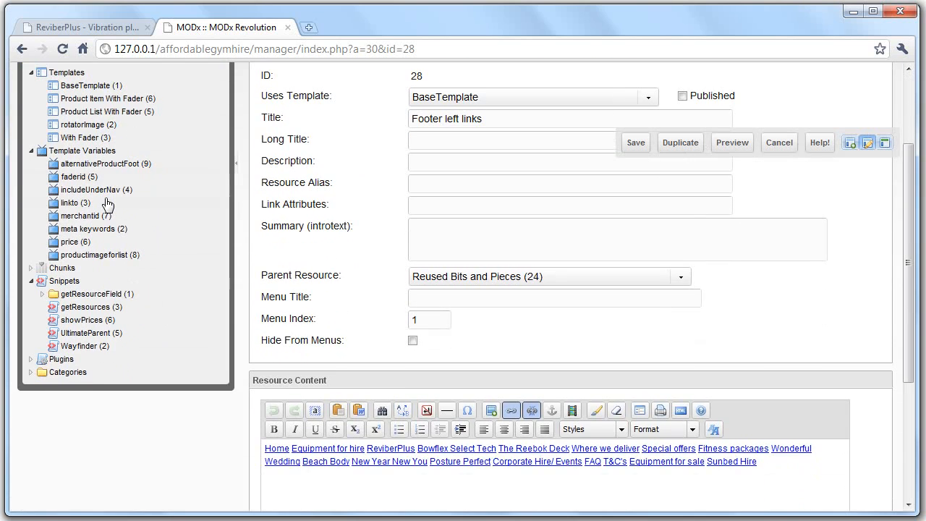
scroll(107, 201, up, 4)
scroll(91, 230, down, 3)
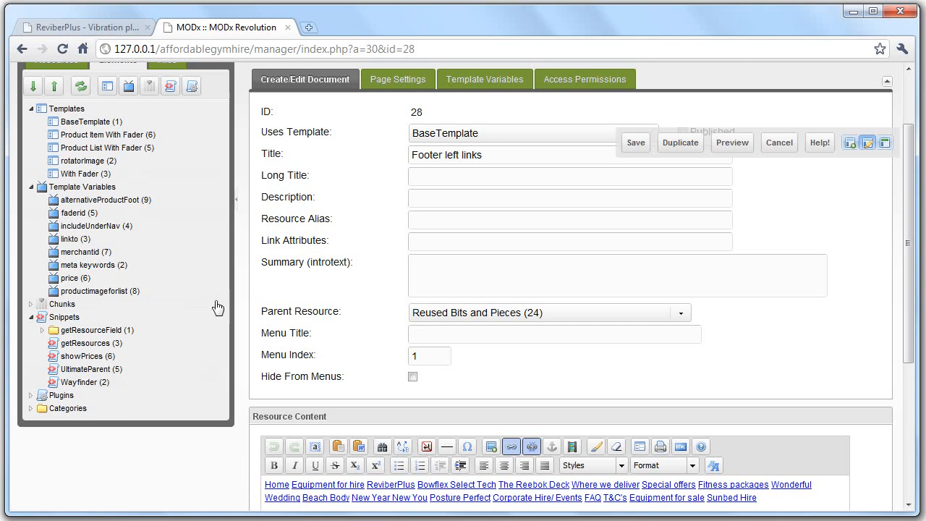
Open the merchantid template variable and inspect the Google Checkout merchant ID field's default value without changing it.
mouse_move(81, 257)
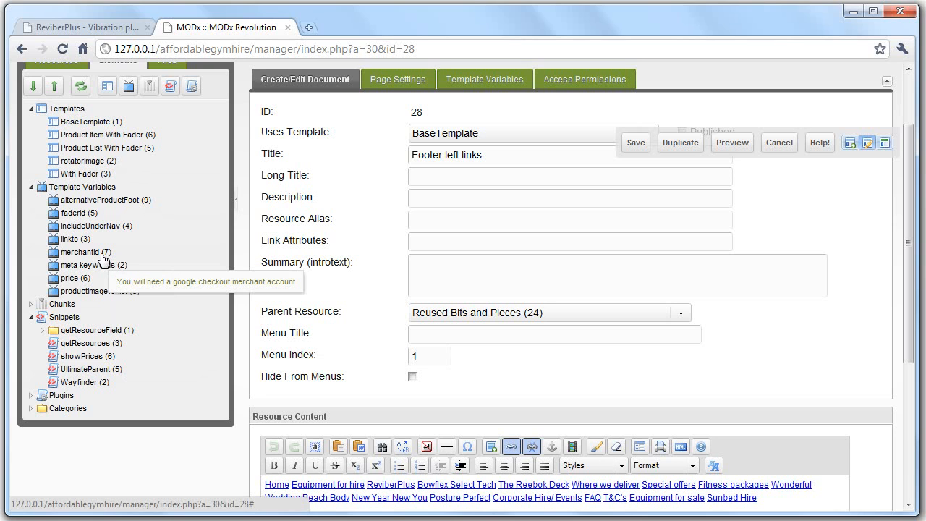
click(80, 252)
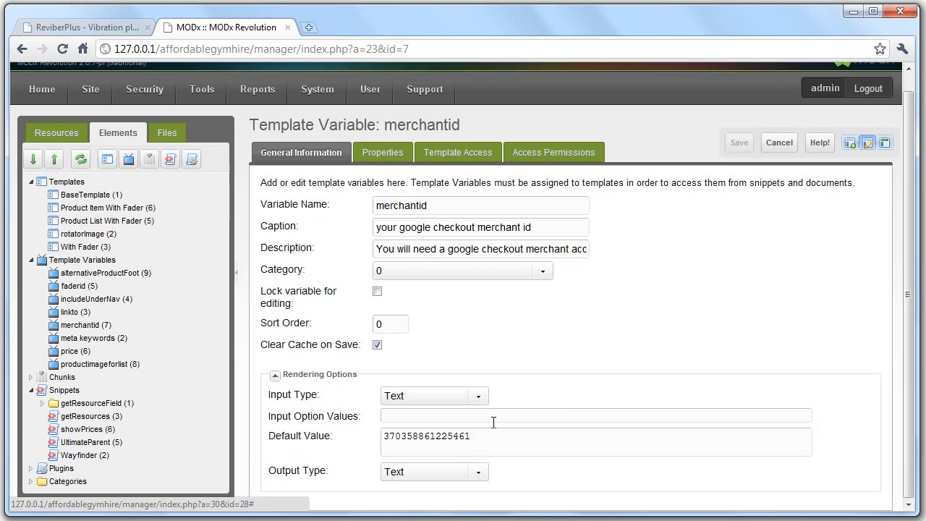
drag(487, 445, 351, 439)
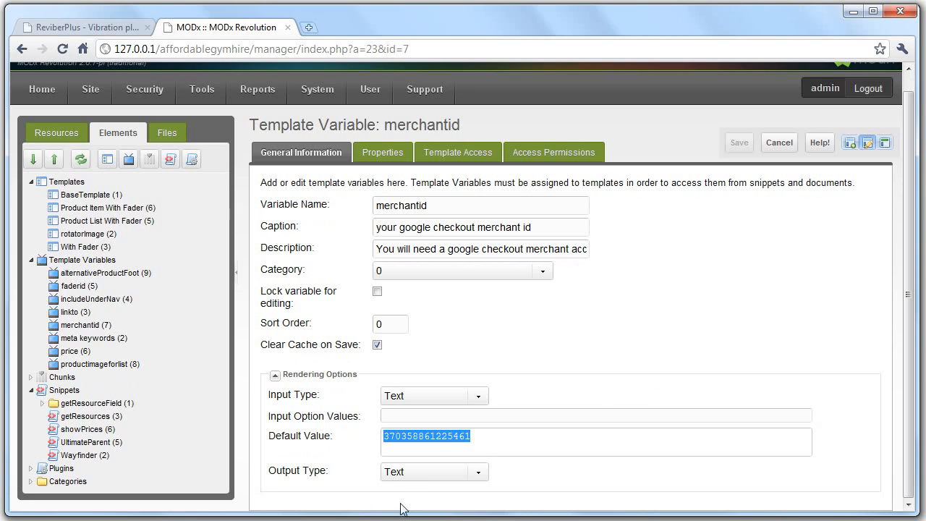
click(502, 439)
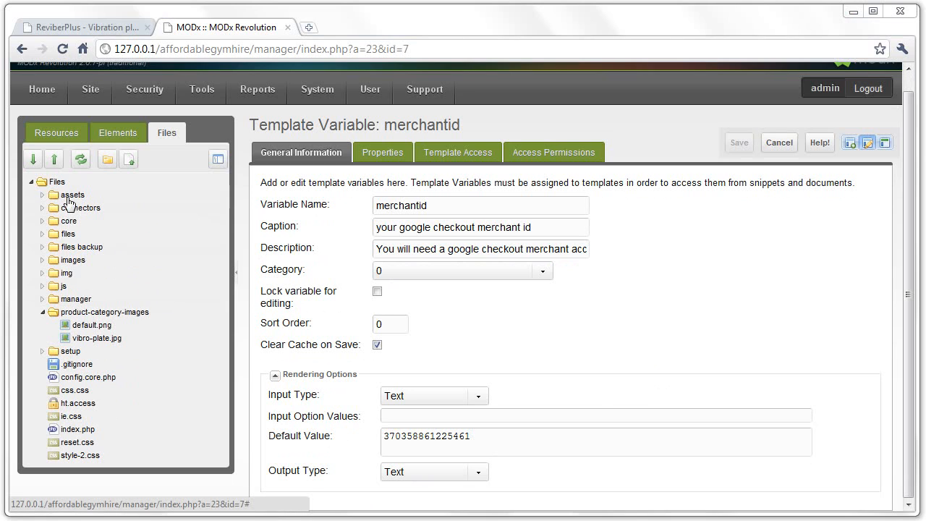
Inspect the assets folder's available directory actions, collapse the product-category-images folder, and review the site's file tree.
right_click(67, 195)
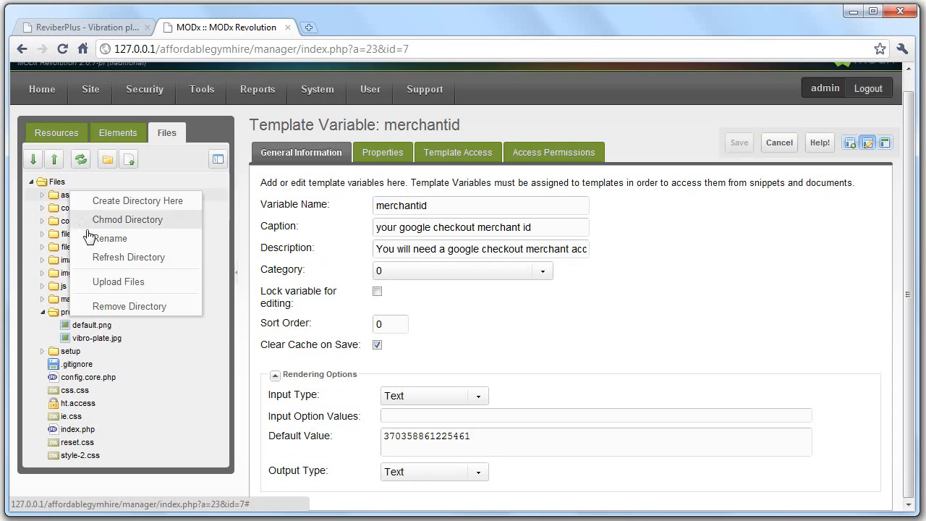
click(213, 354)
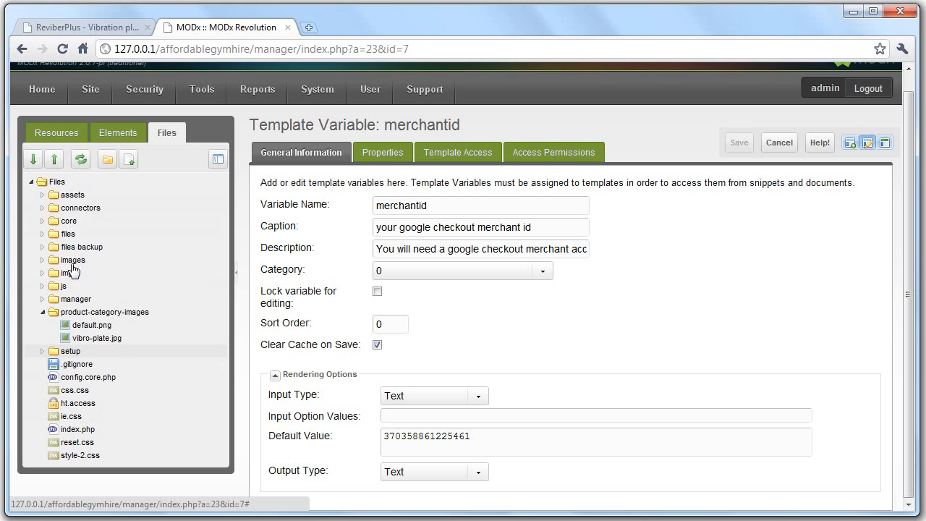
click(42, 313)
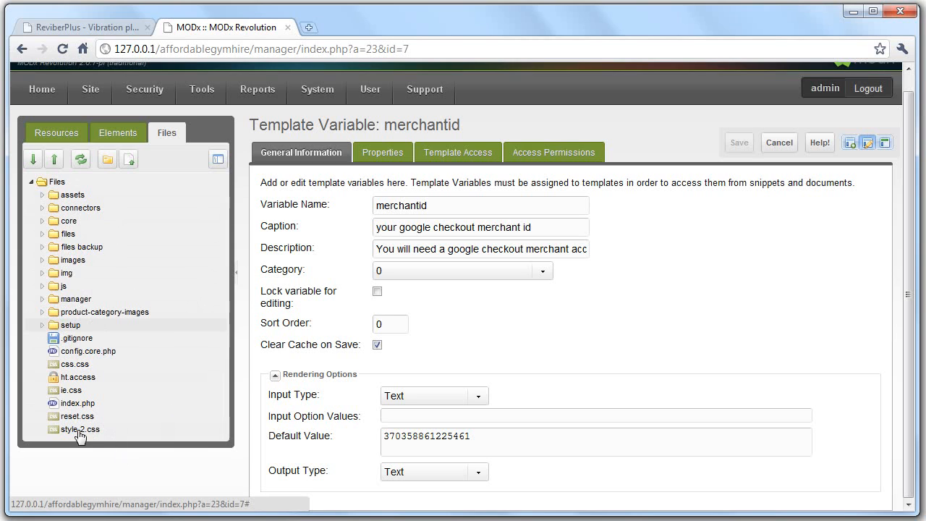
click(32, 182)
click(33, 182)
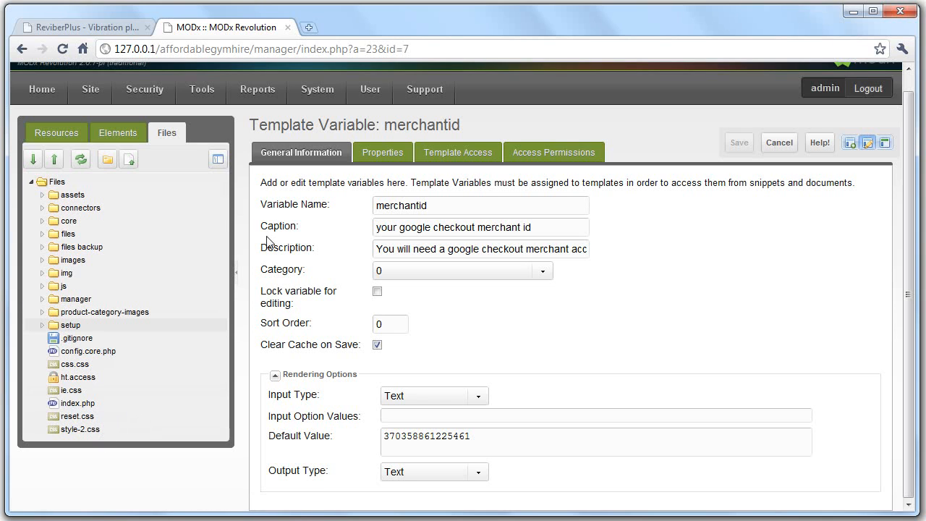
Show the resource tree again, open System Settings, and look through the first page of core settings.
click(64, 133)
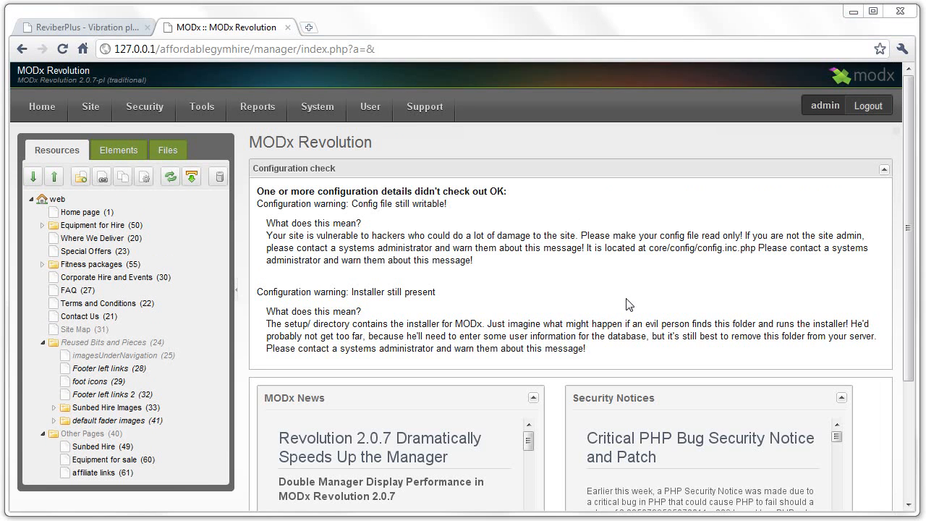
mouse_move(313, 120)
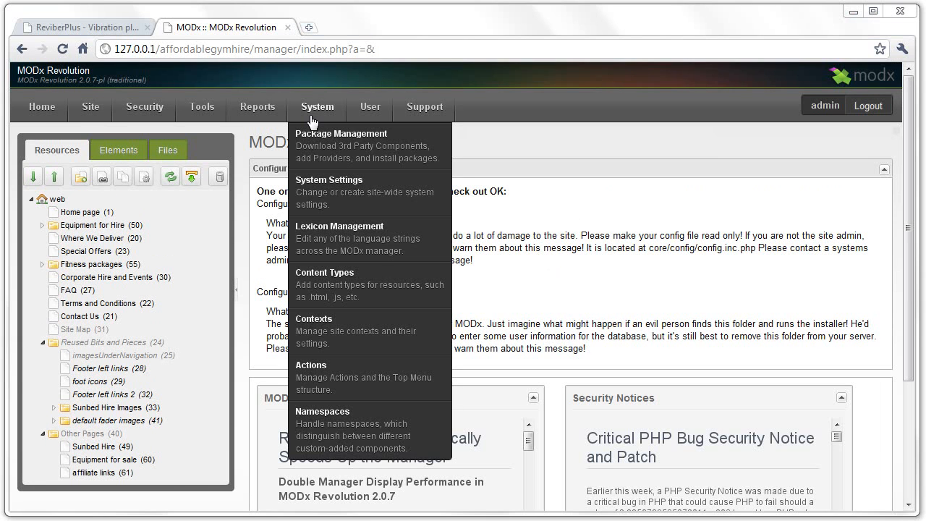
click(354, 199)
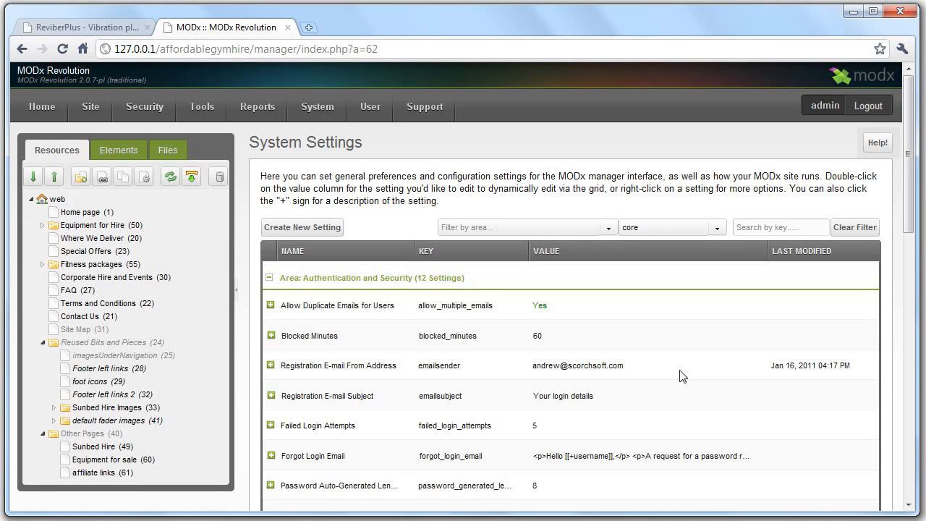
scroll(680, 376, down, 7)
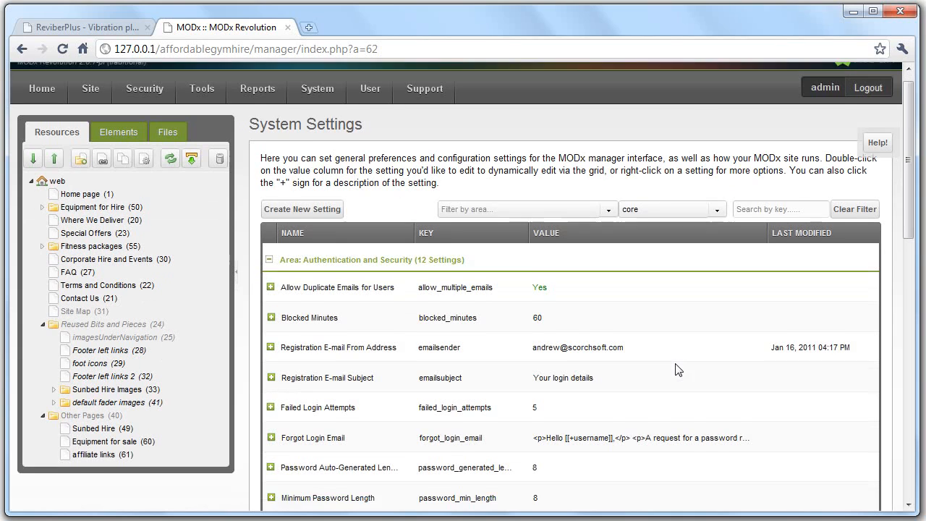
scroll(688, 389, up, 6)
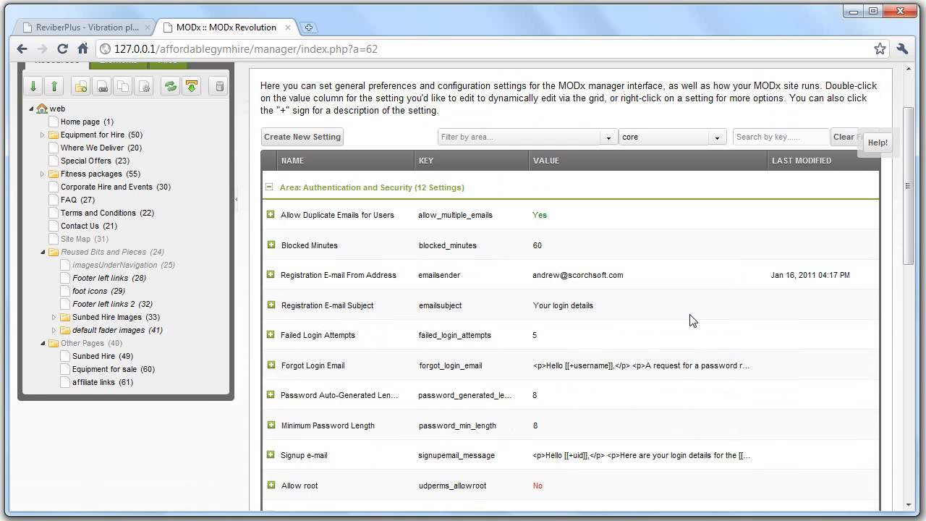
scroll(691, 321, up, 2)
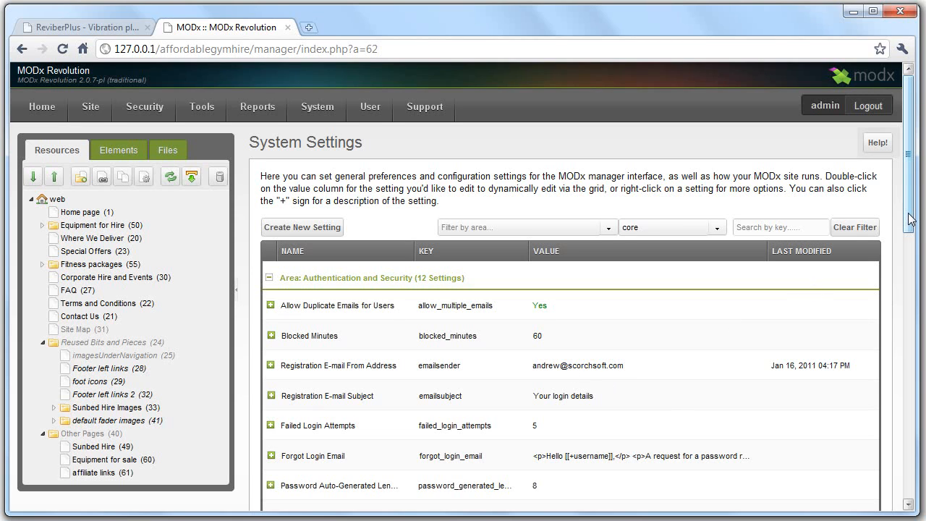
drag(910, 219, 915, 508)
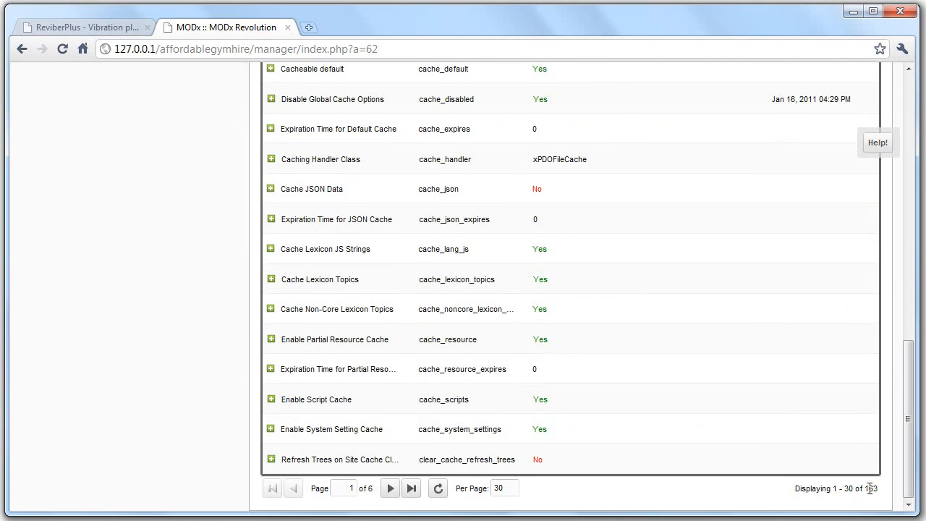
drag(911, 470, 904, 289)
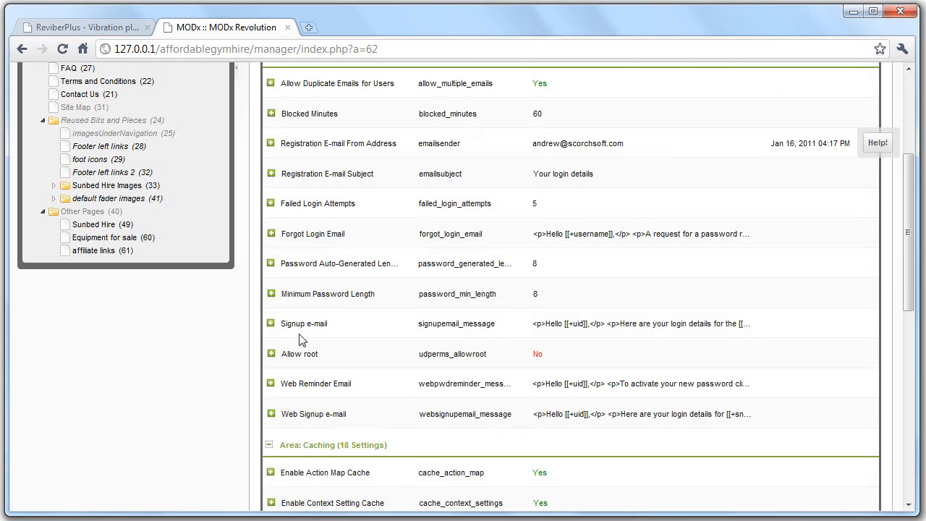
Select the Registration E-mail From Address setting and examine the Authentication and Security and Caching settings.
scroll(583, 332, up, 1)
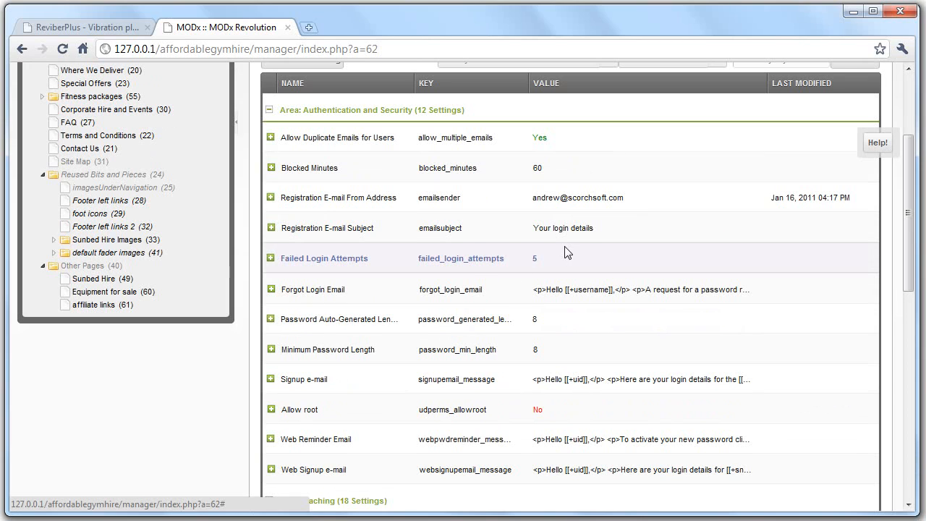
click(407, 203)
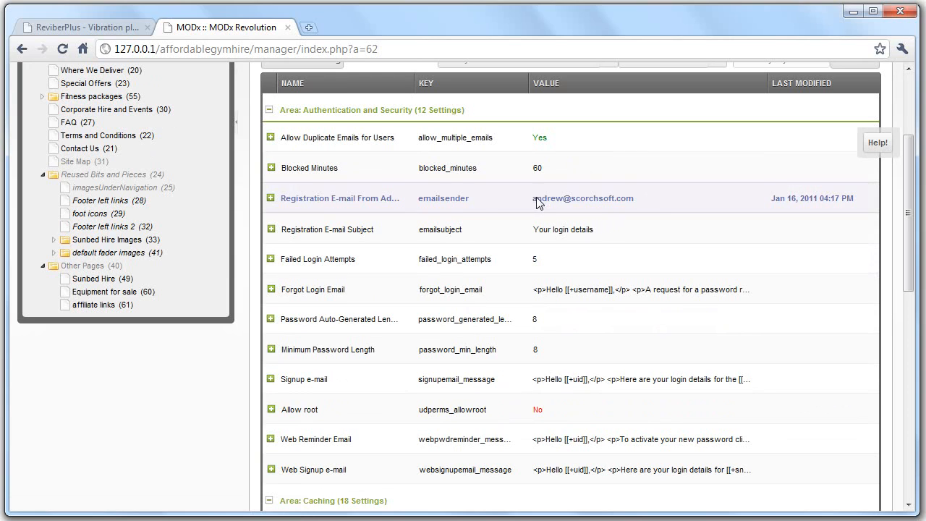
scroll(620, 313, down, 3)
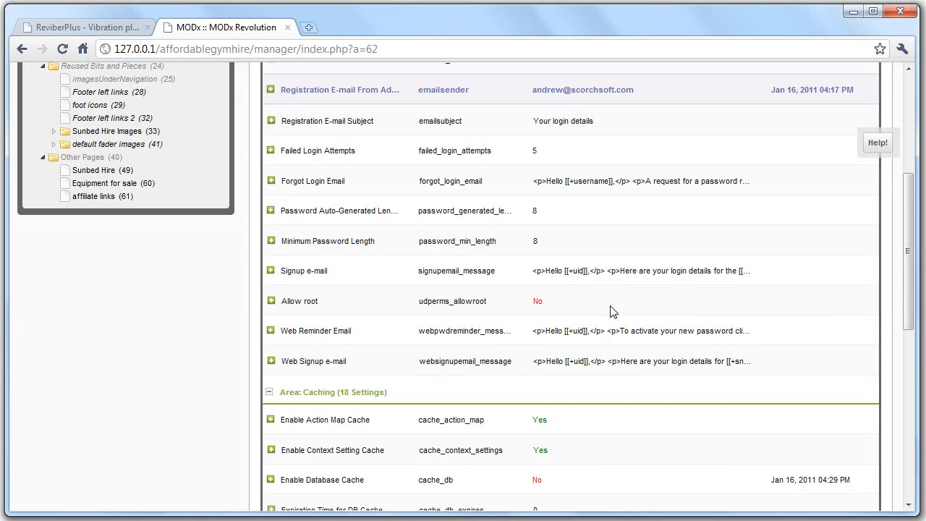
scroll(609, 311, down, 13)
scroll(553, 311, up, 13)
scroll(557, 367, up, 8)
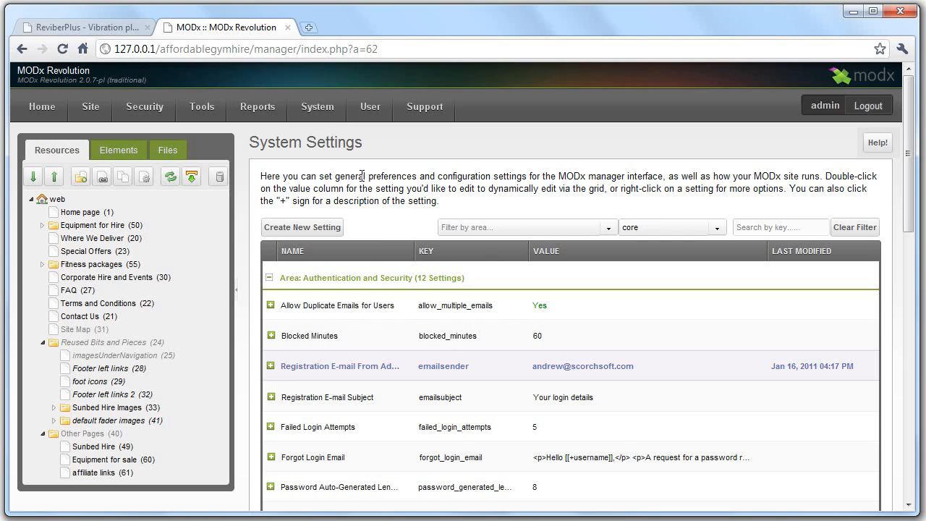
Open Package Management and examine the installed packages.
mouse_move(311, 112)
click(324, 142)
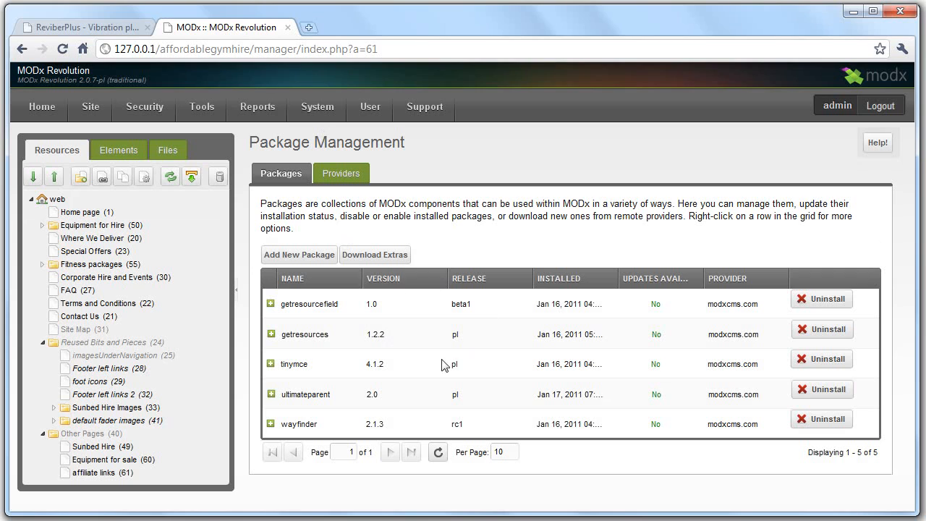
Expand the Fitness packages folder, review the elements tree, and return to the resource tree.
mouse_move(364, 112)
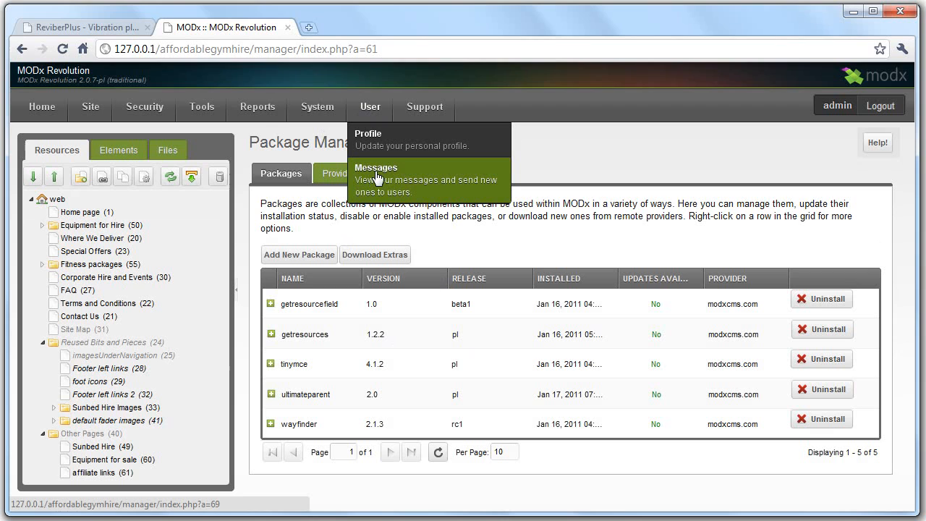
click(42, 264)
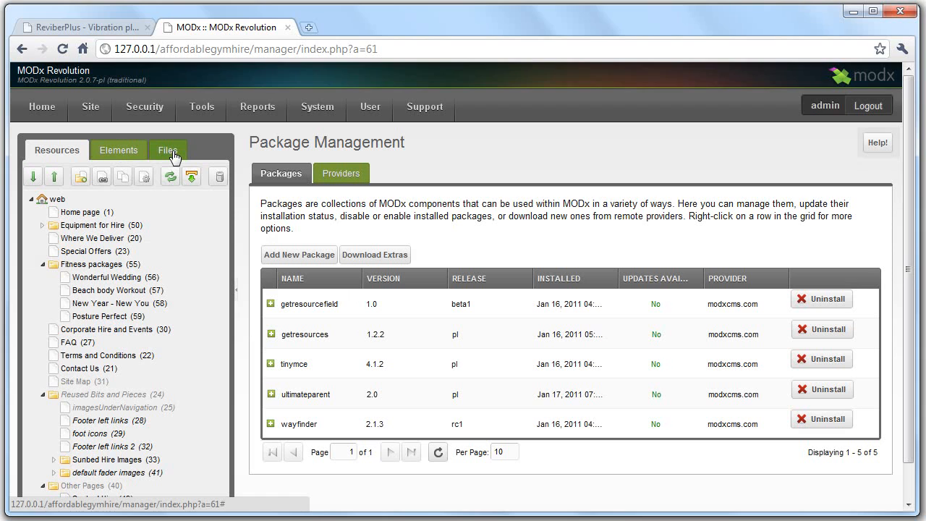
click(117, 151)
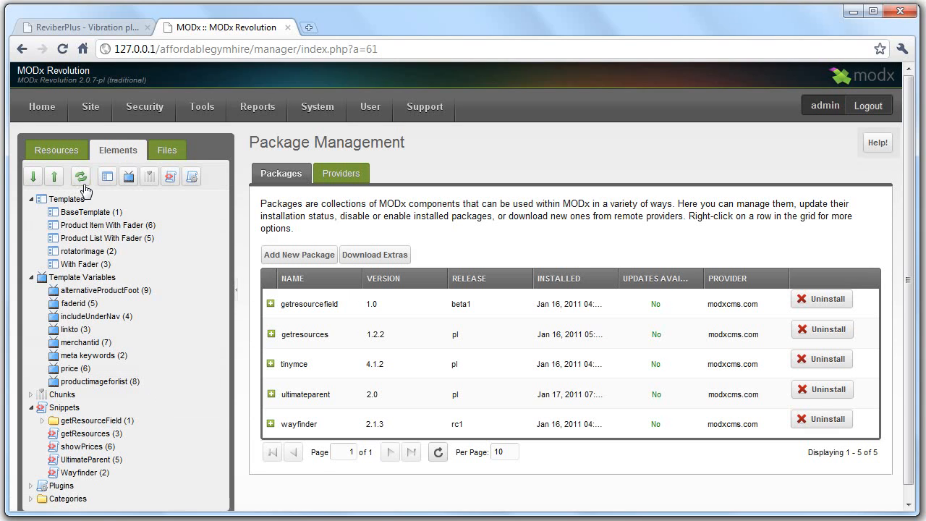
click(64, 148)
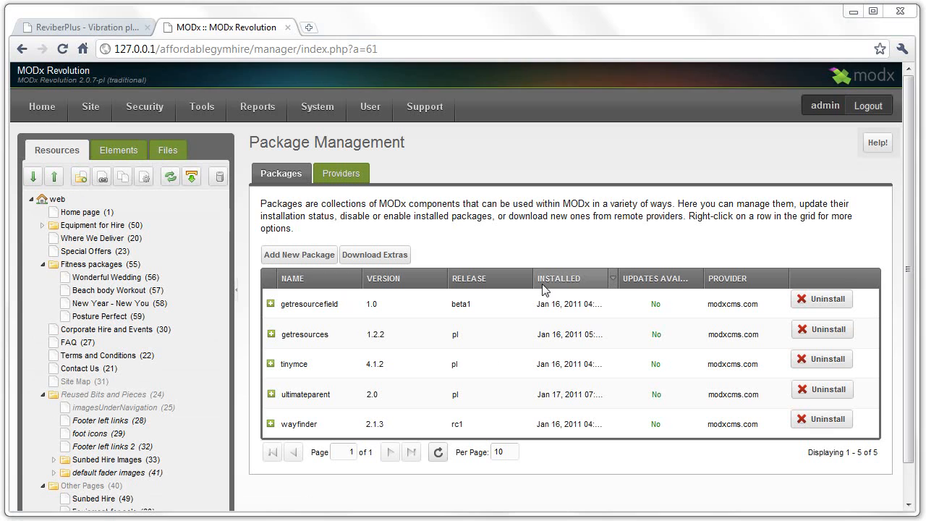
mouse_move(432, 120)
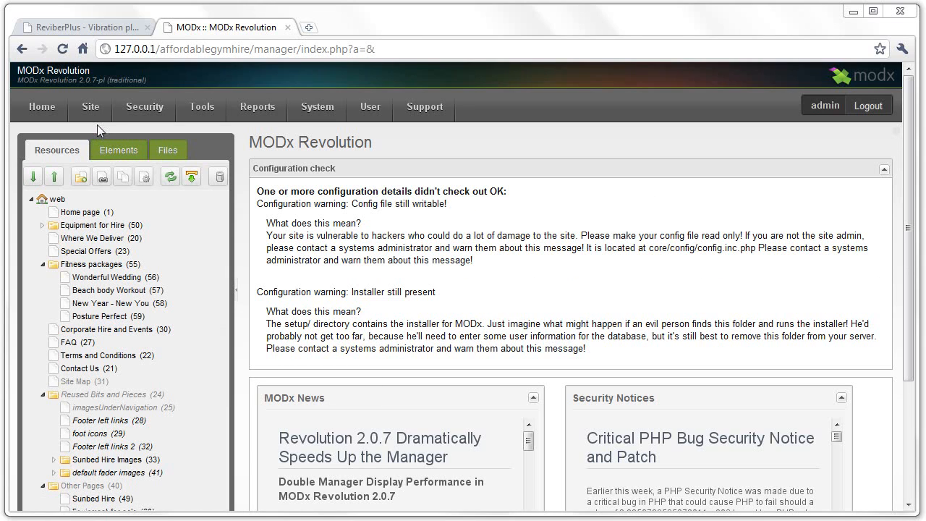
Open the resource search page and look through its criteria and the list of resources.
mouse_move(98, 116)
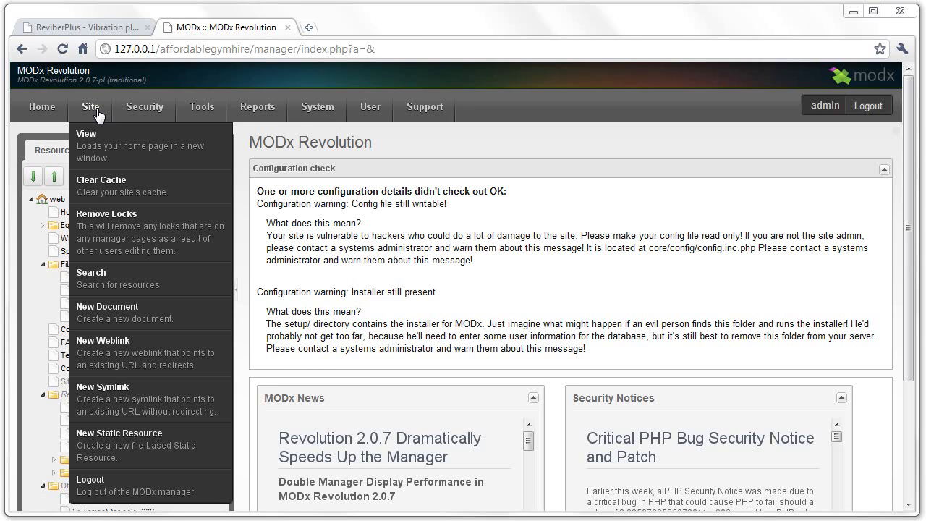
click(124, 281)
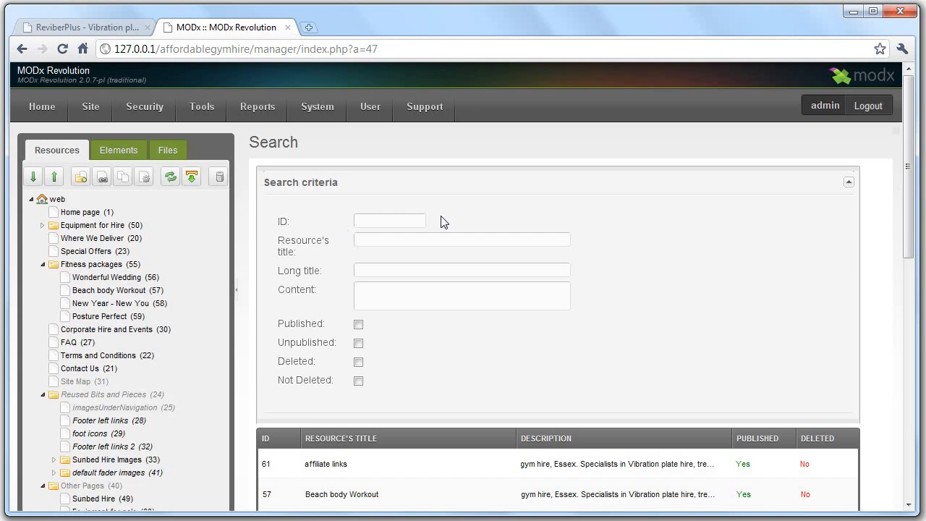
scroll(434, 260, down, 2)
scroll(463, 296, down, 2)
scroll(416, 317, up, 4)
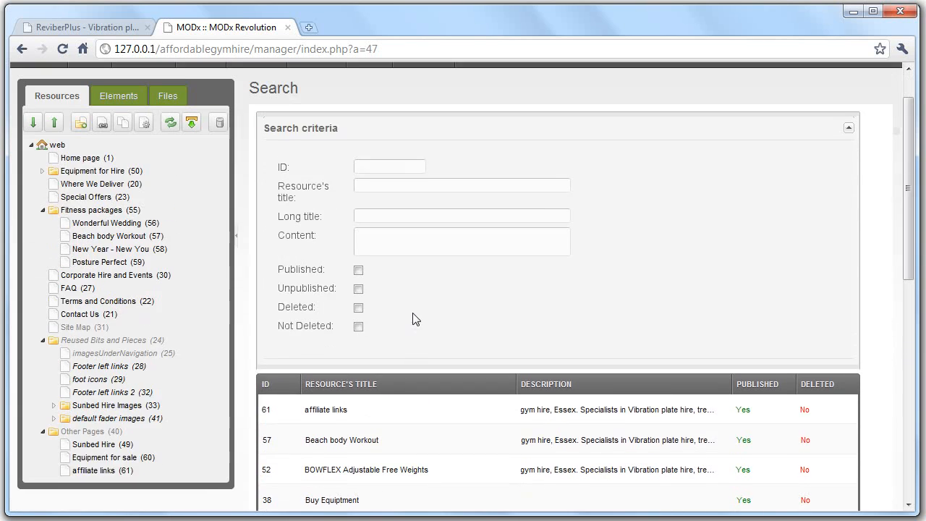
scroll(414, 319, up, 1)
Highlight index.php?a=47 in the manager address, start a new symlink resource, and review its form fields.
mouse_move(92, 120)
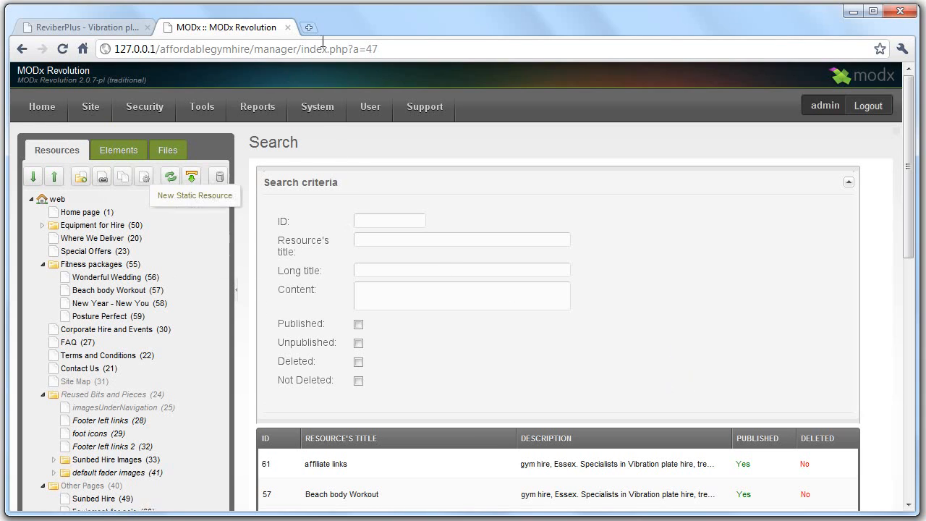
drag(301, 48, 399, 65)
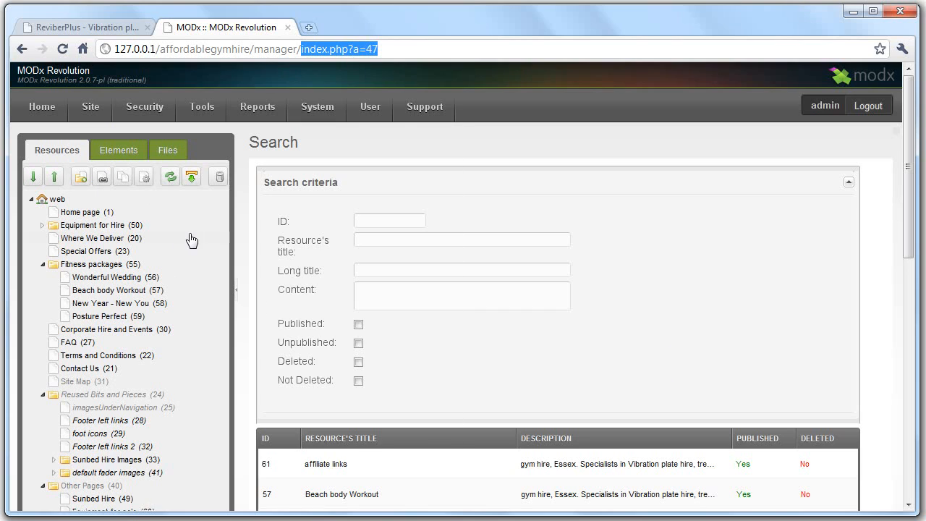
click(120, 178)
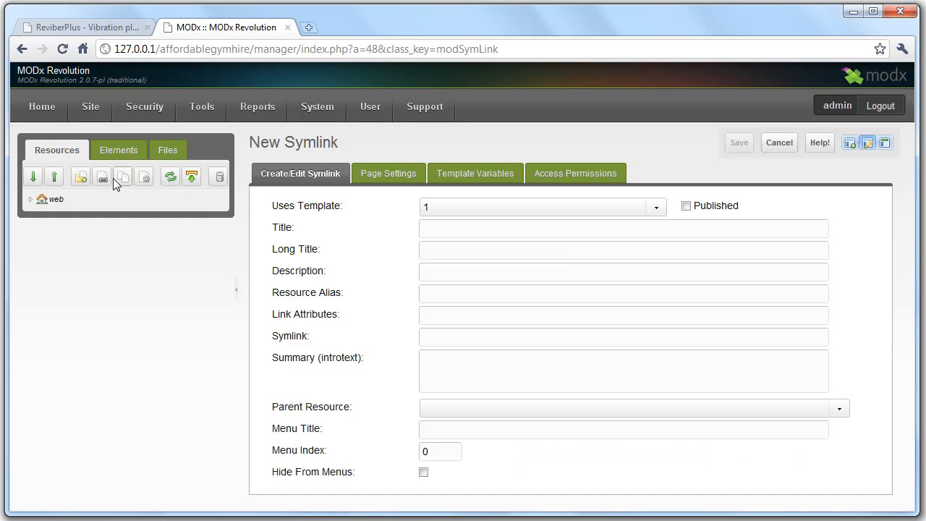
scroll(338, 307, down, 1)
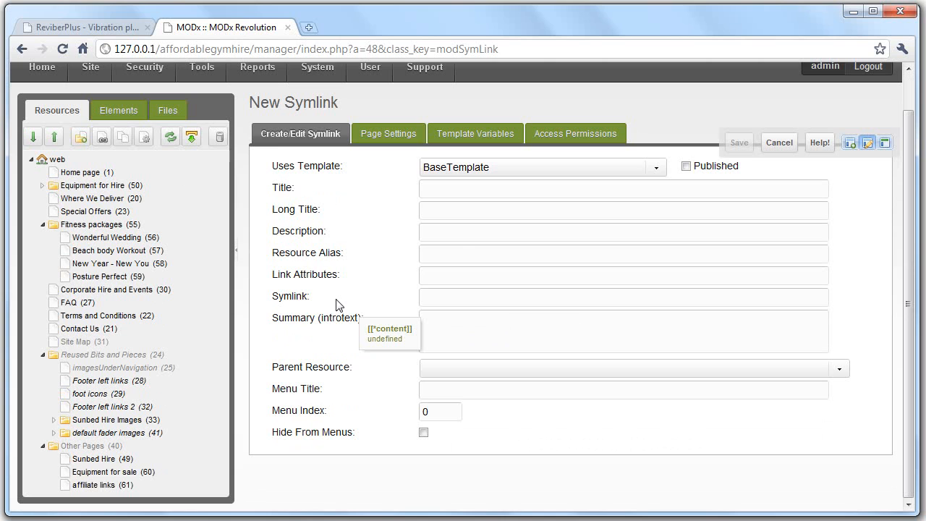
mouse_move(196, 75)
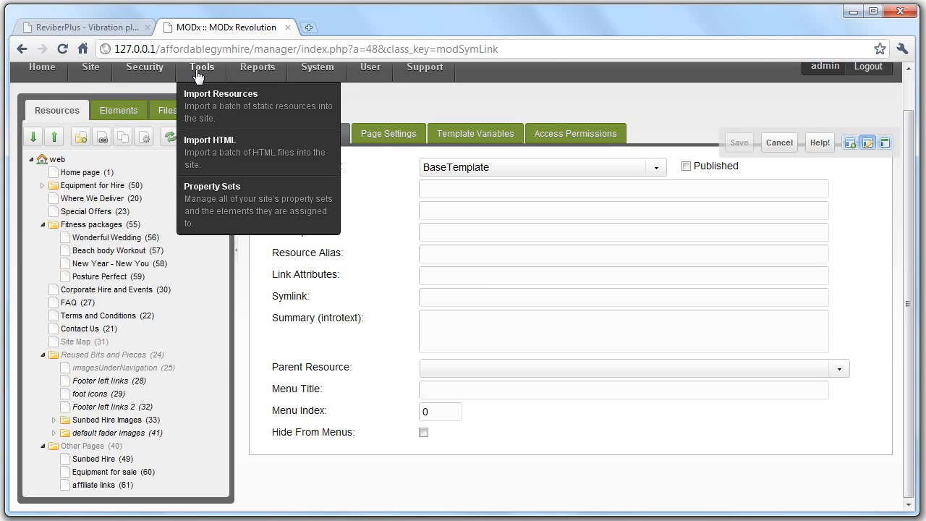
Visit affordablegymhire.co.uk in a new browser tab, view Equipment for Hire and Special Offers, and highlight /offers.html in the address.
key(ctrl+t)
text(affordable)
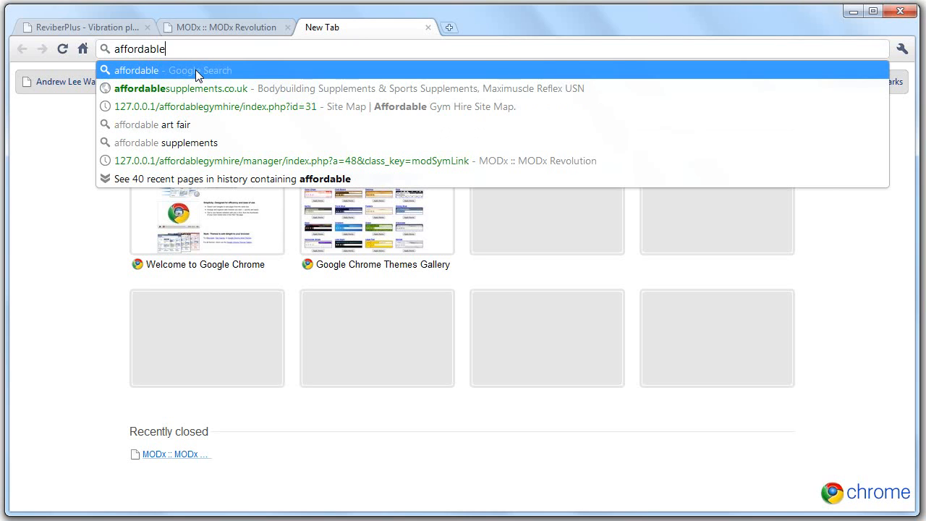
text(gy)
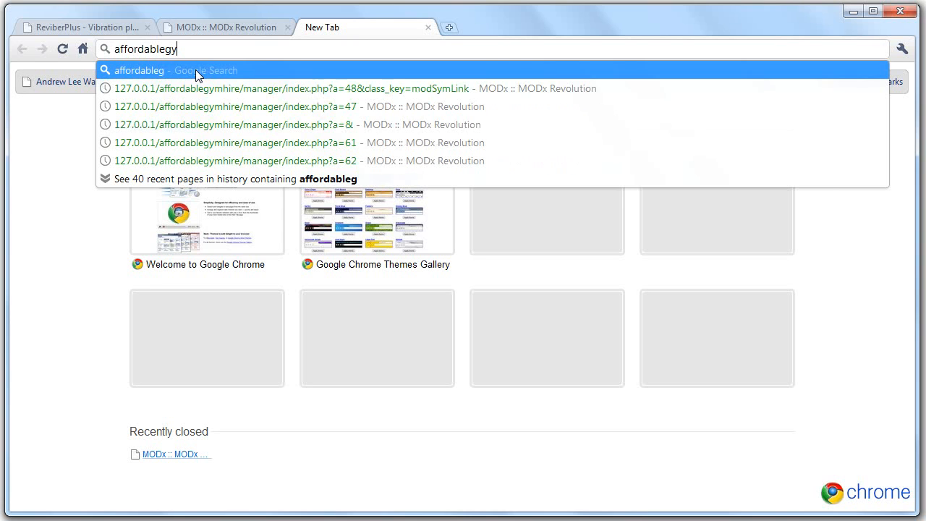
text(mhire.co.uk)
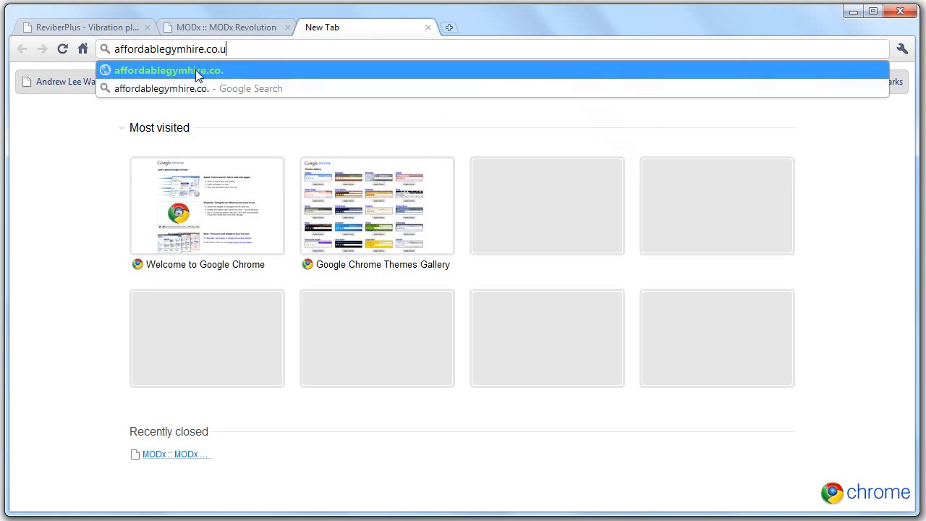
key(Return)
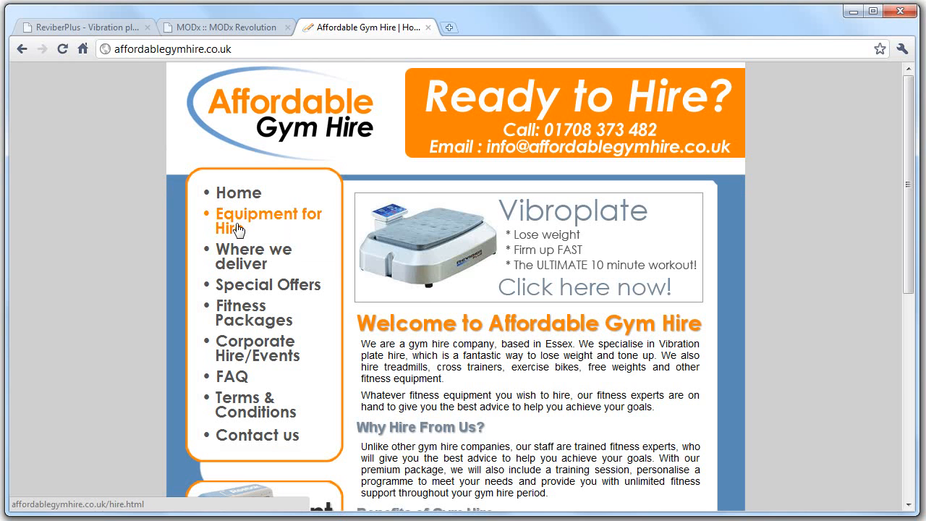
click(233, 229)
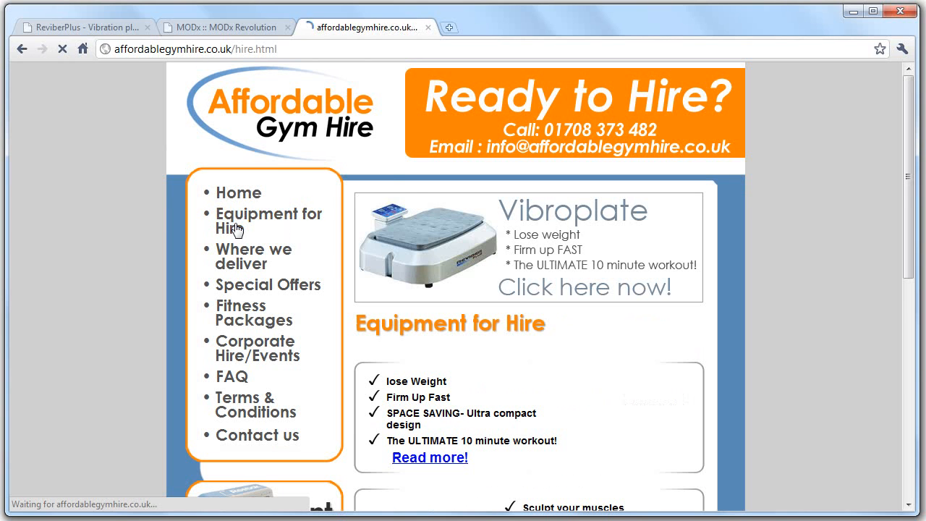
click(275, 288)
drag(232, 49, 302, 48)
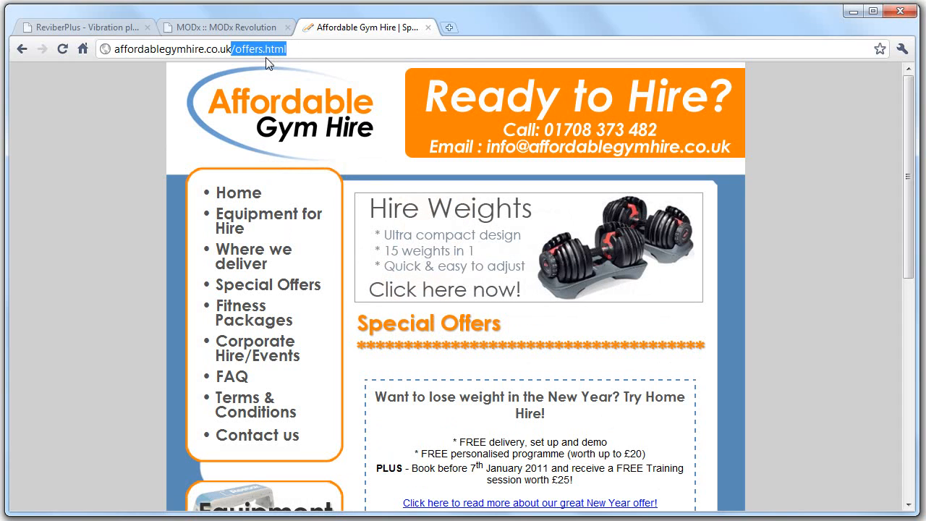
Check the symlink form, reopen the live site's Equipment for Hire page, and highlight hire.html in its address.
click(252, 29)
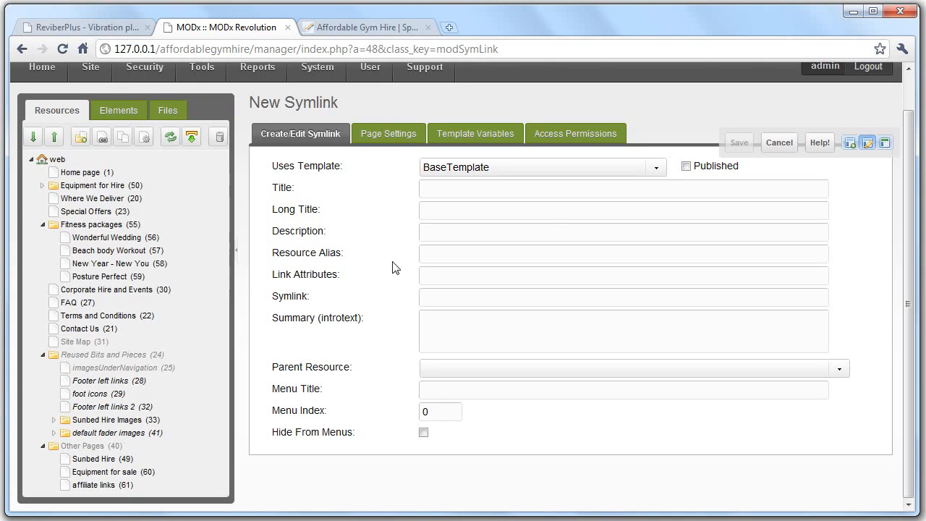
click(365, 26)
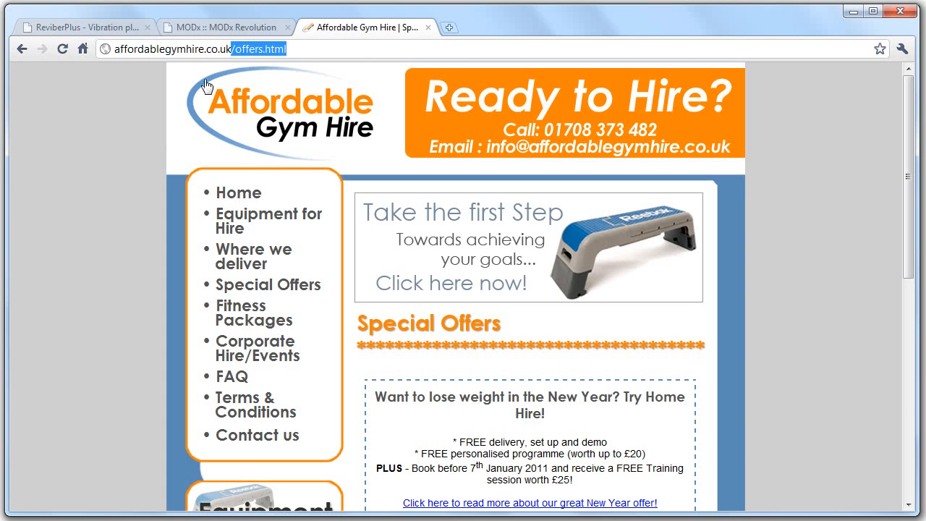
click(251, 225)
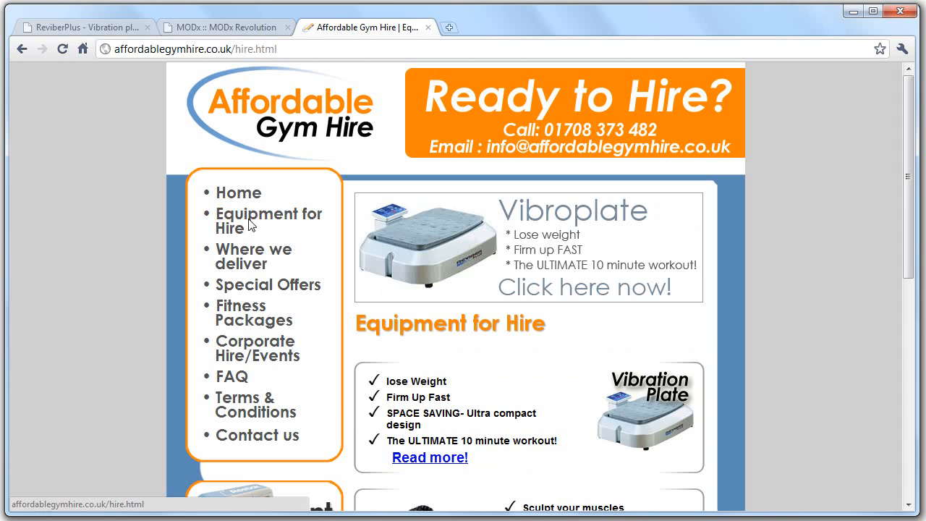
drag(235, 49, 278, 49)
Fill in the new symlink with title, alias and menu title hire, hide it from menus, publish it and save.
click(249, 32)
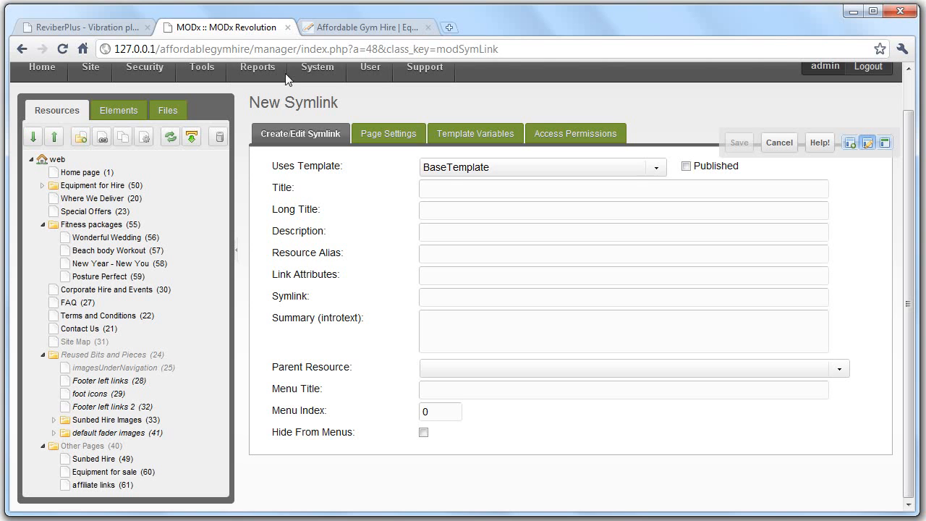
click(429, 189)
text(hire)
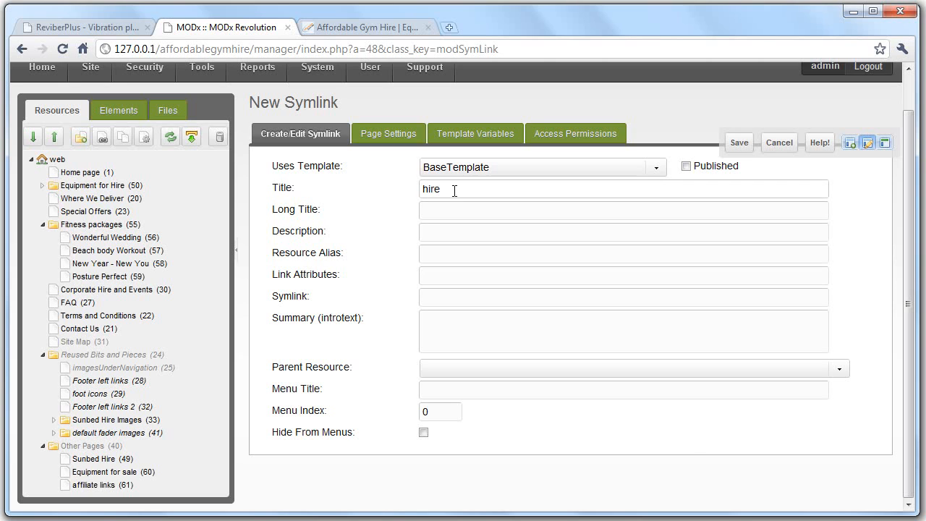
click(467, 391)
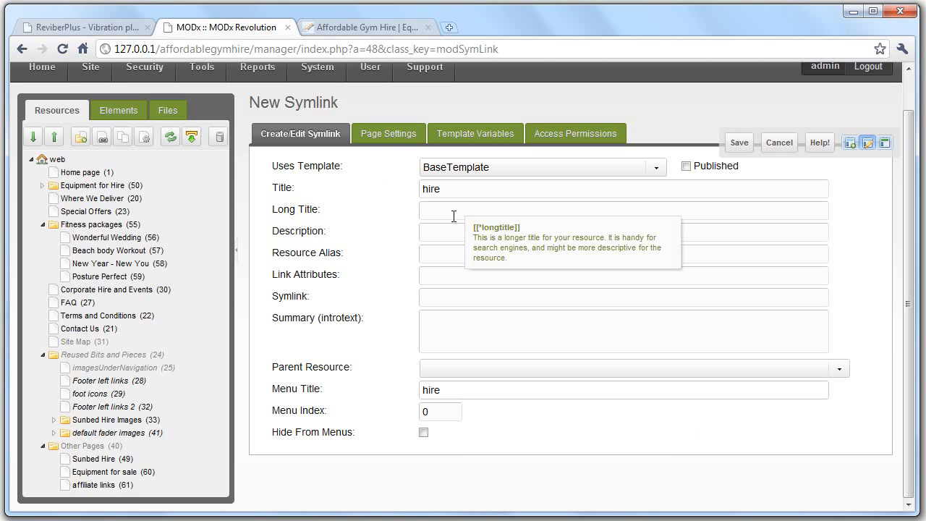
click(424, 432)
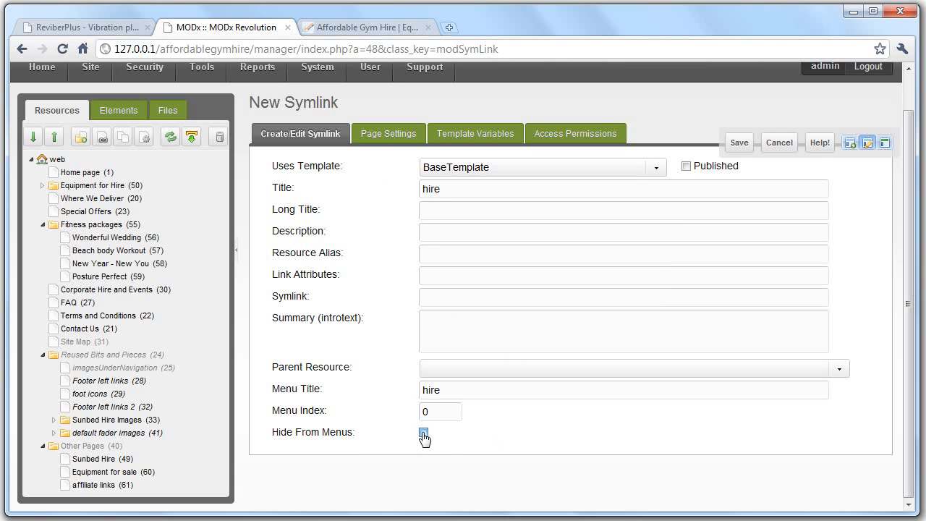
click(444, 256)
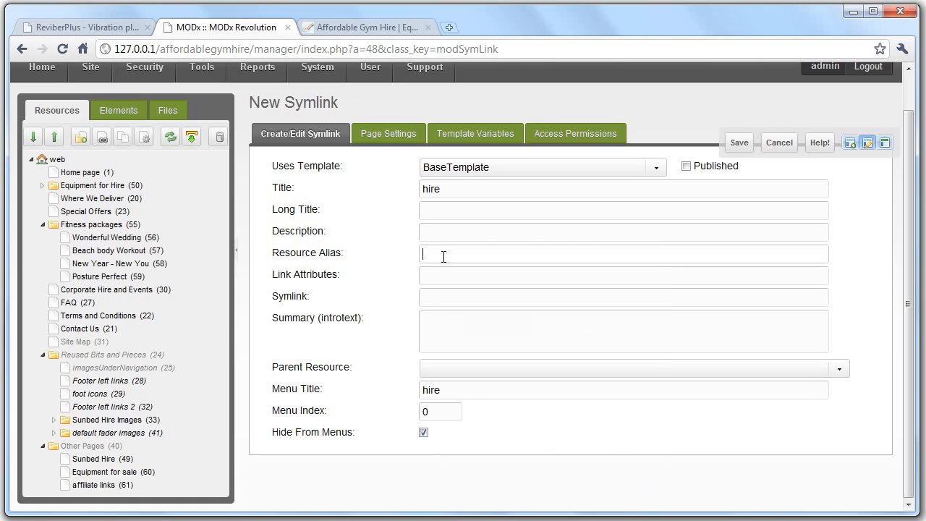
click(687, 168)
click(736, 143)
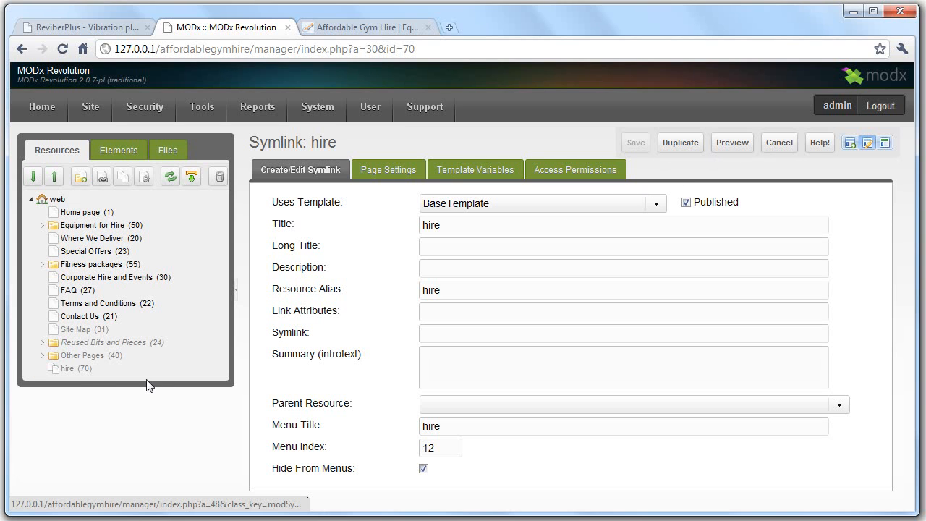
Check the live page's hire.html address and try to load 127.0.0.1/affordablegymhire/hire.html in the local site's tab.
click(379, 27)
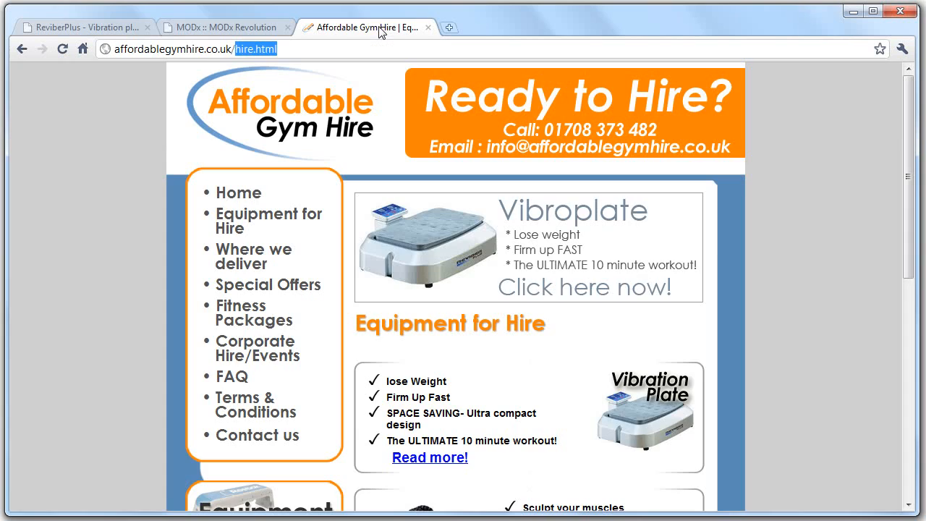
click(258, 29)
click(127, 32)
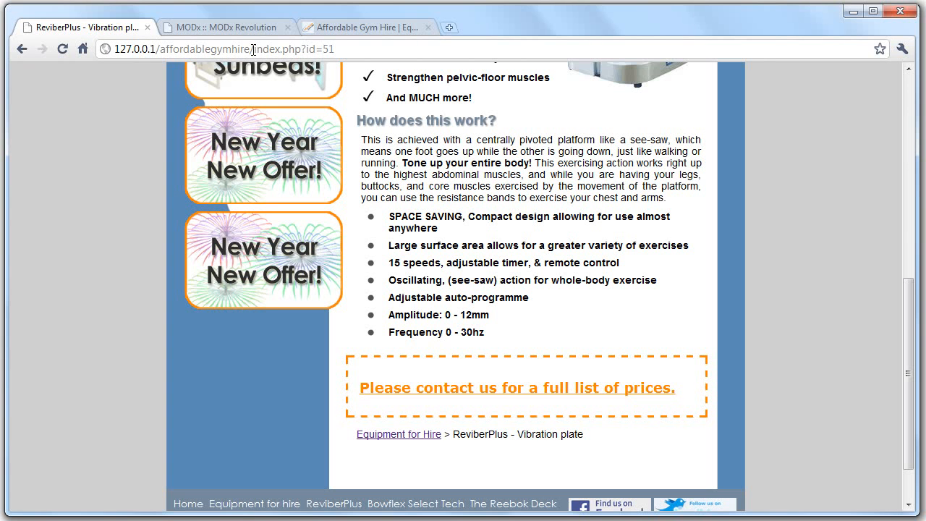
drag(252, 50, 842, 93)
text(hire)
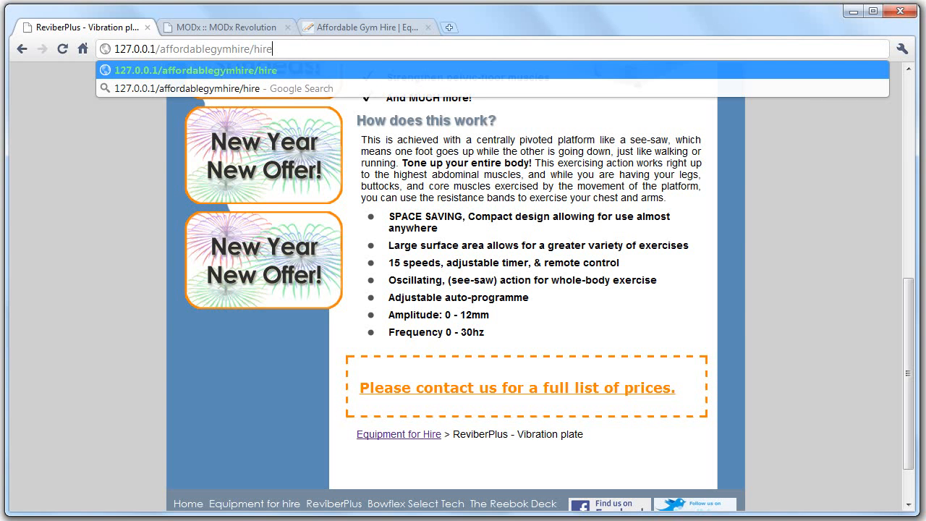
text(.html)
key(Return)
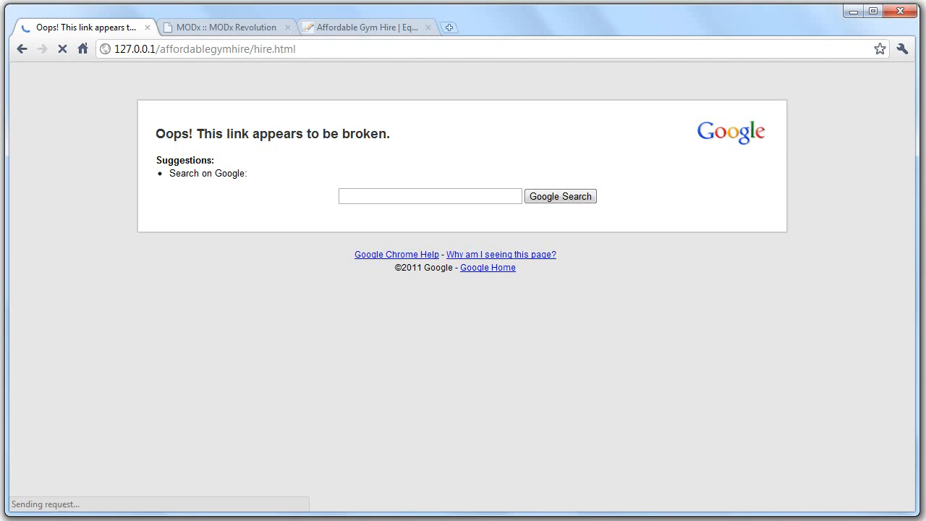
Go back to the local vibration plate page, select its address, and return to the hire symlink in the manager.
click(22, 50)
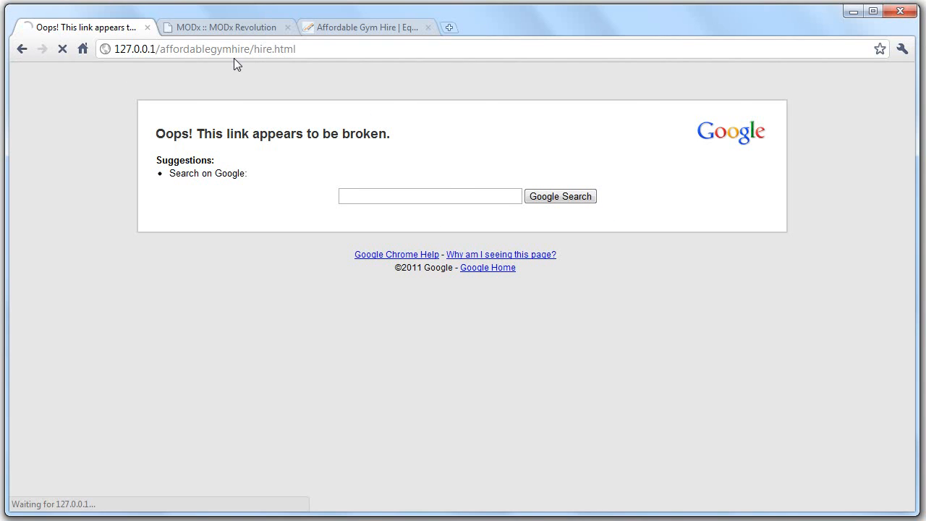
click(252, 48)
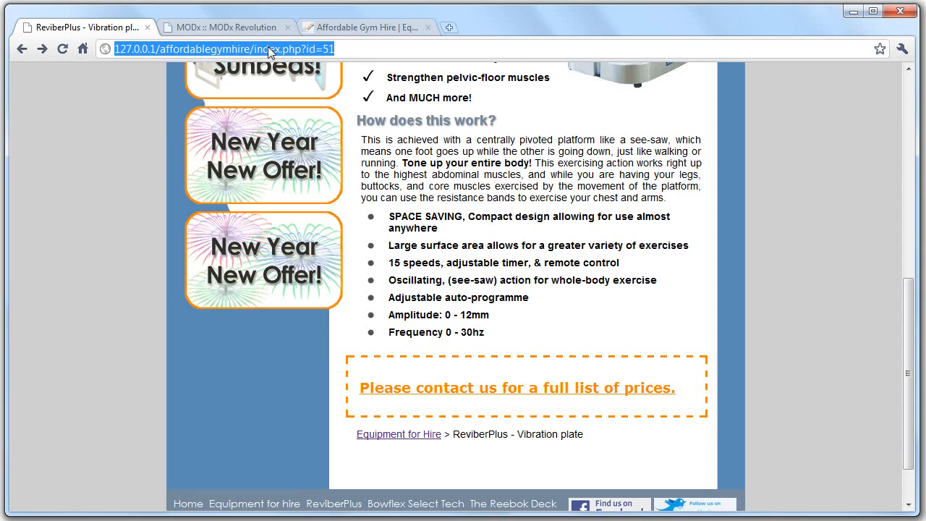
click(228, 29)
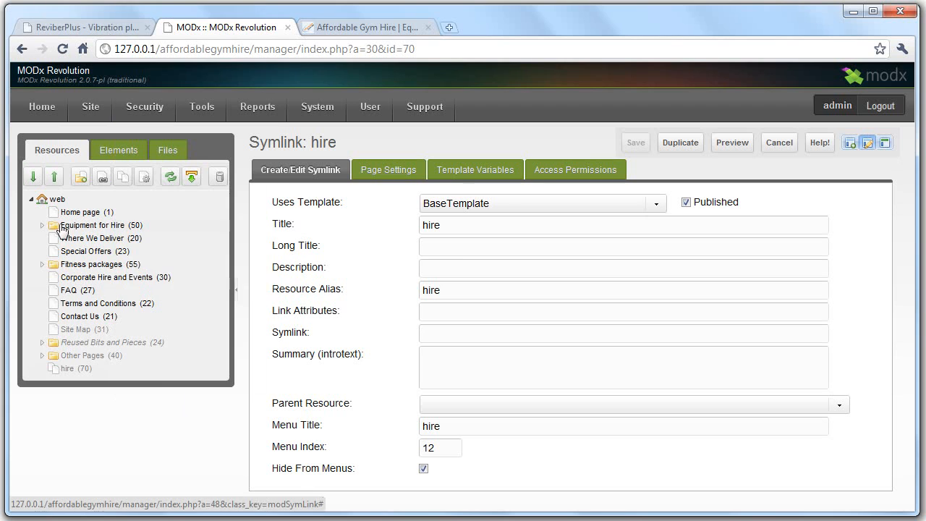
Load the local site's index.php?id=70, look over the page, open Equipment for Hire for comparison, and return to the manager.
click(93, 27)
click(339, 48)
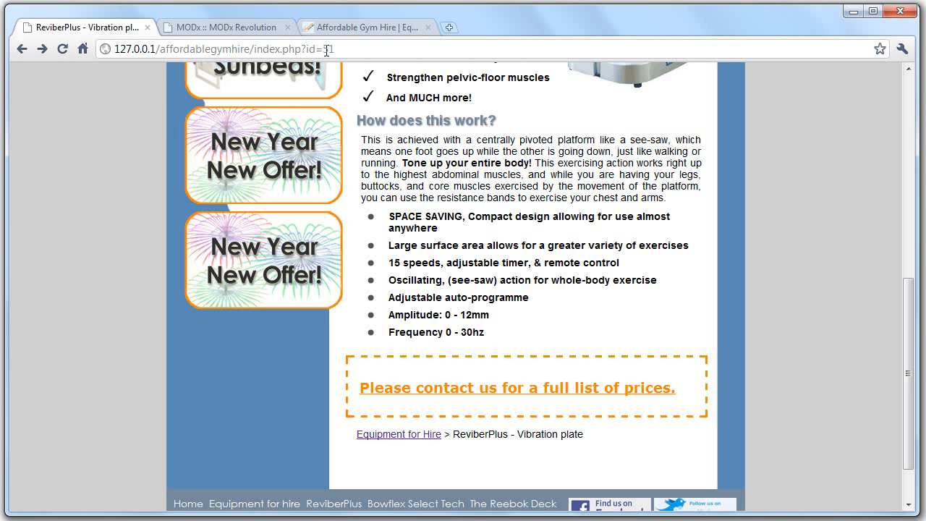
text(70)
key(Return)
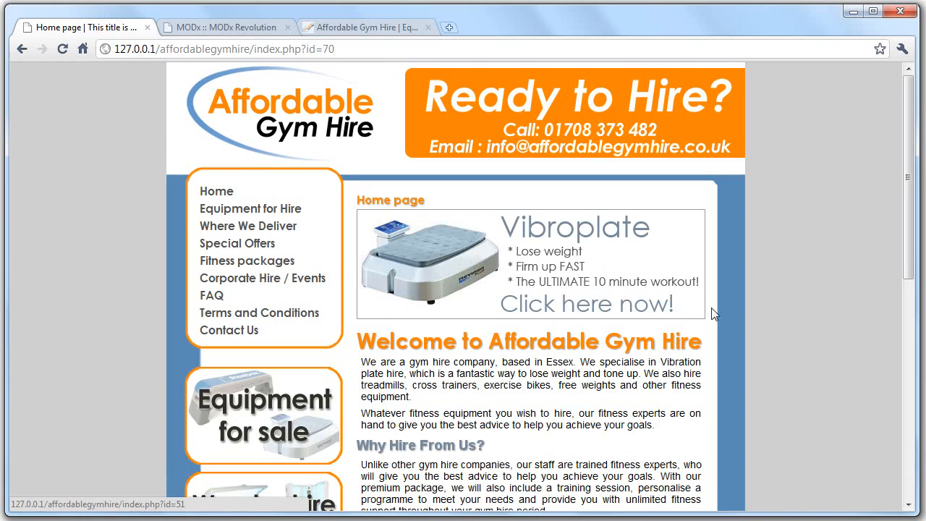
scroll(622, 289, down, 6)
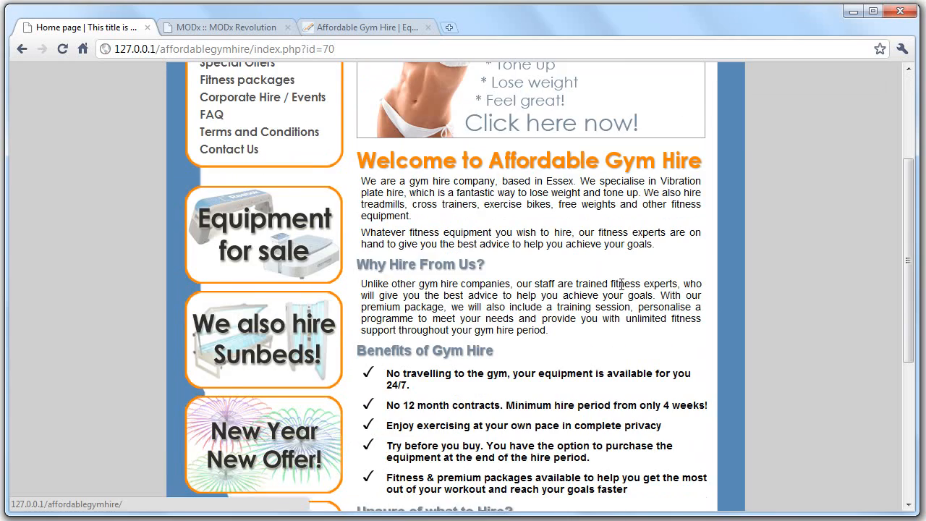
scroll(622, 289, up, 8)
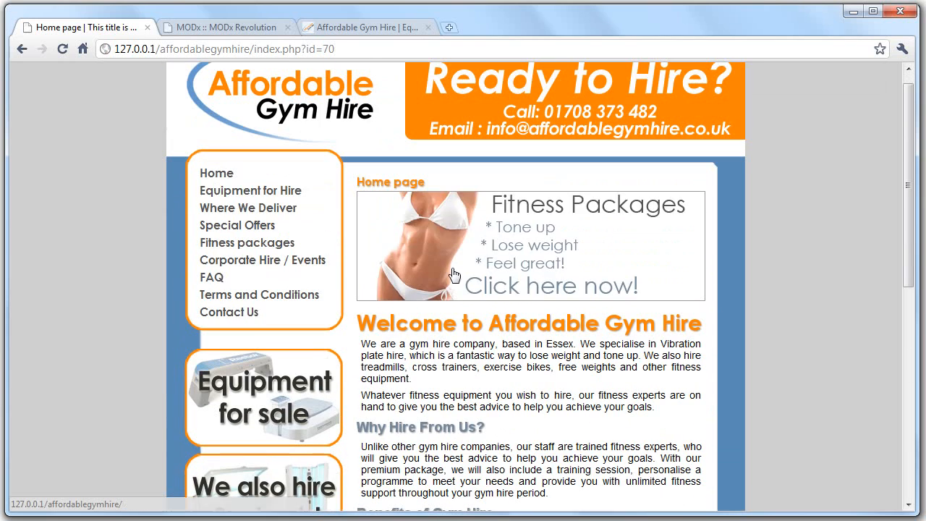
click(261, 190)
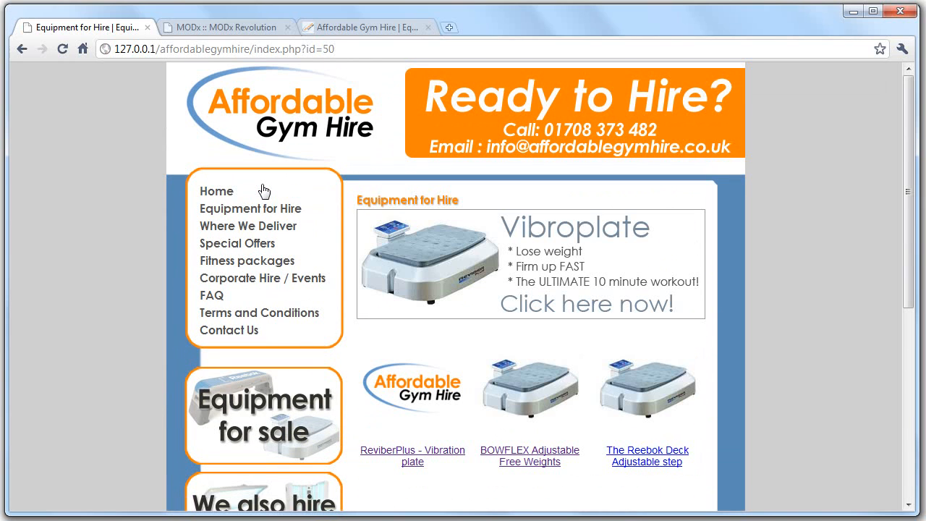
click(202, 30)
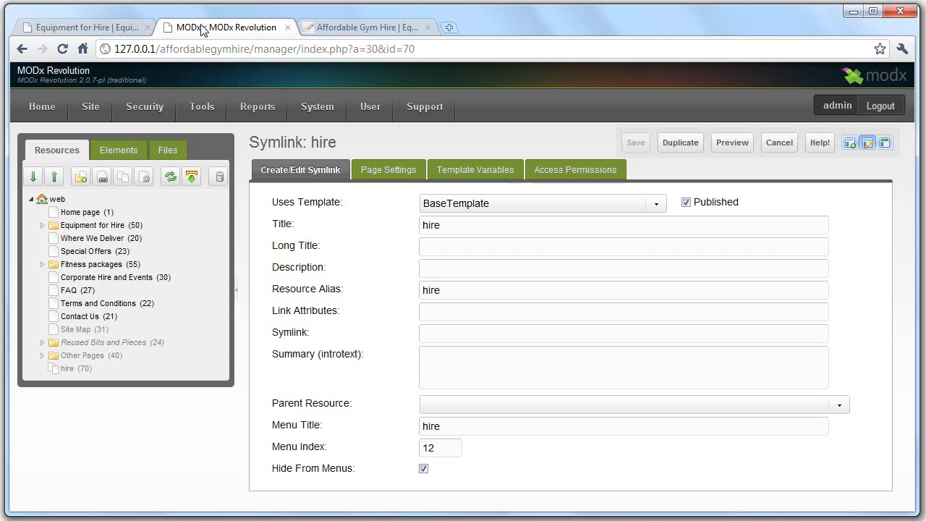
Set the hire symlink's target to [[~70]] and save the symlink.
click(454, 448)
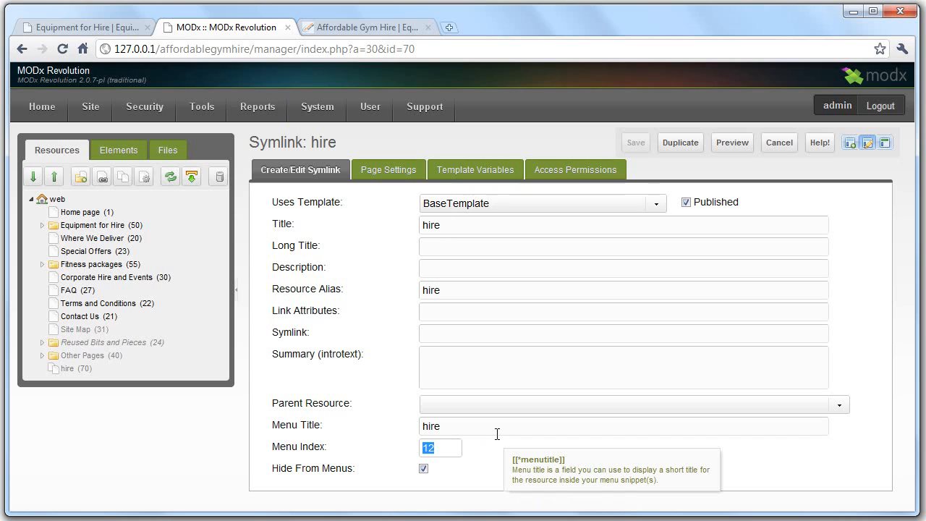
click(463, 331)
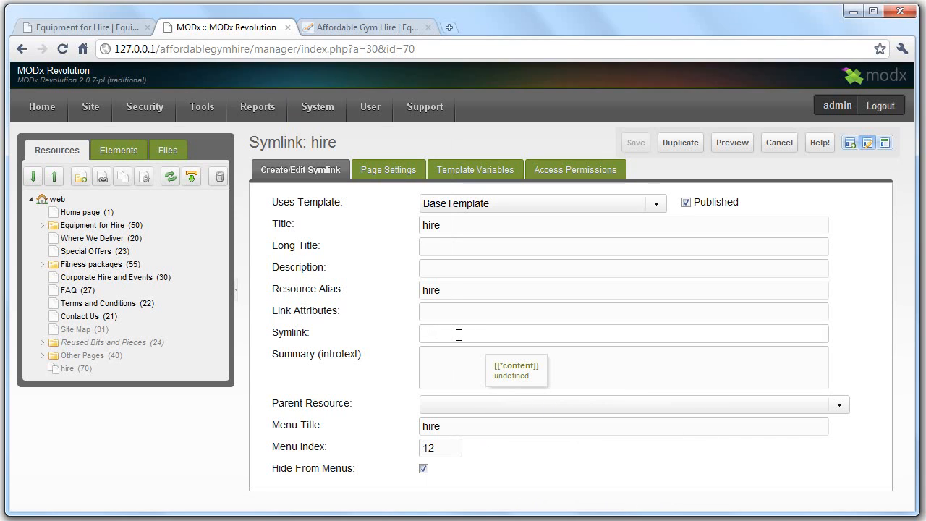
text([[~70)
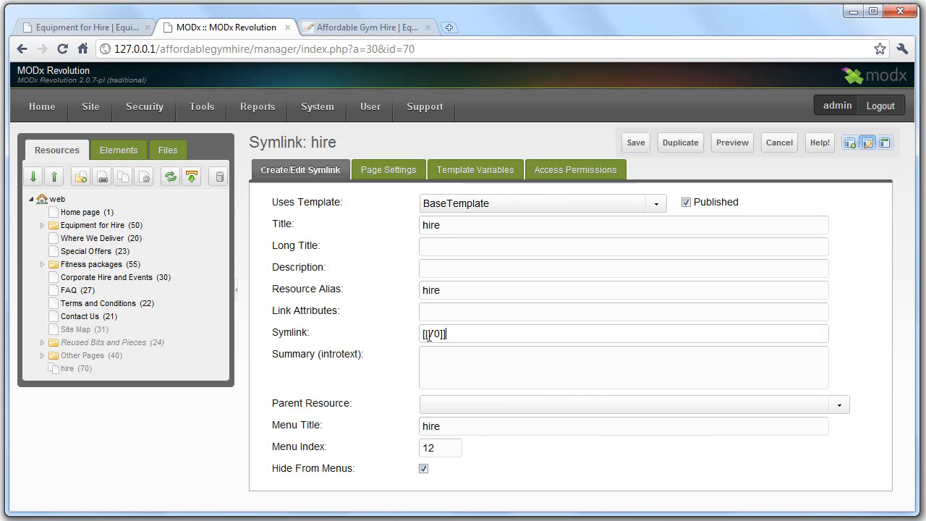
text(~)
click(635, 142)
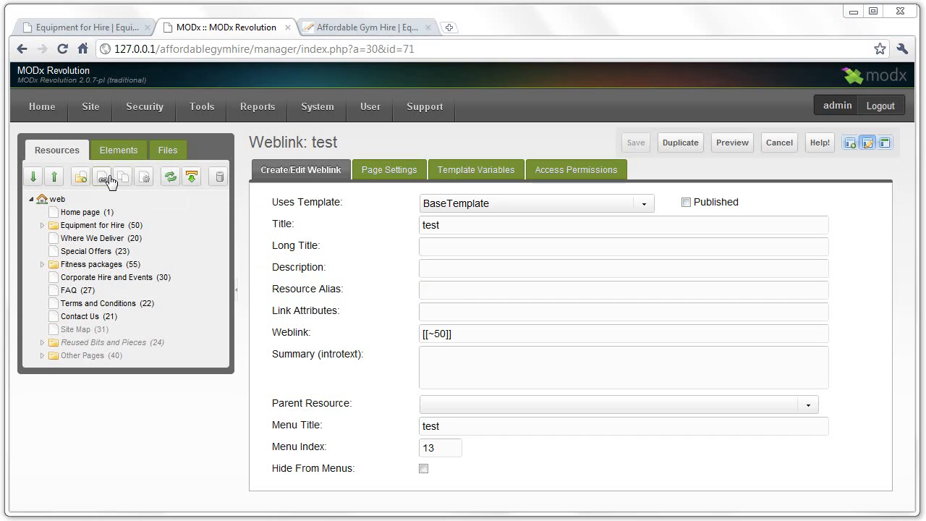
Create a new weblink with the title dfvff and the resource alias sdbsdfb.
click(103, 180)
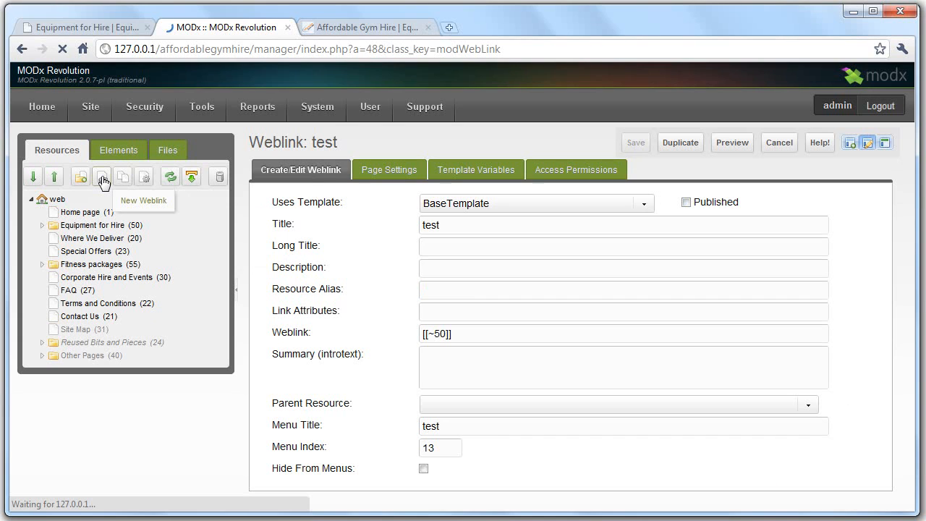
click(450, 230)
text(dfvff)
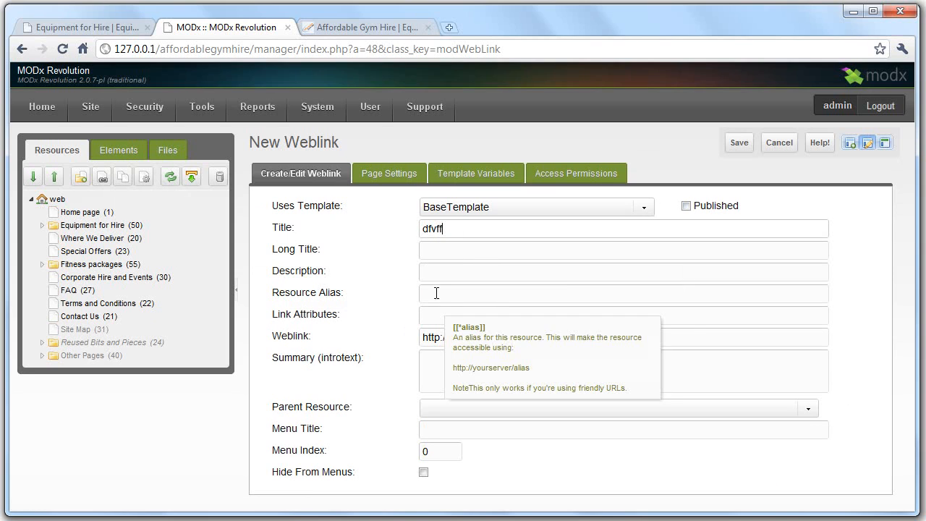
click(434, 295)
text(sdbsdf)
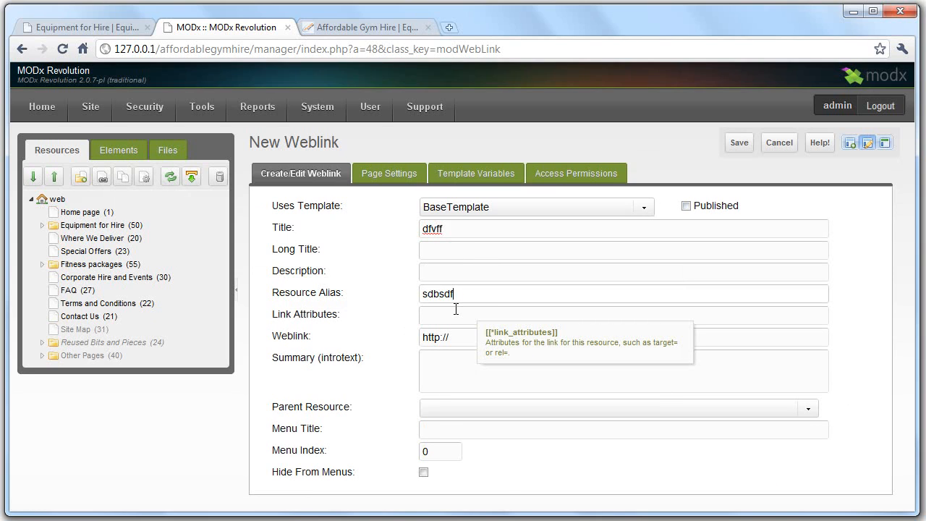
text(b)
drag(471, 293, 391, 303)
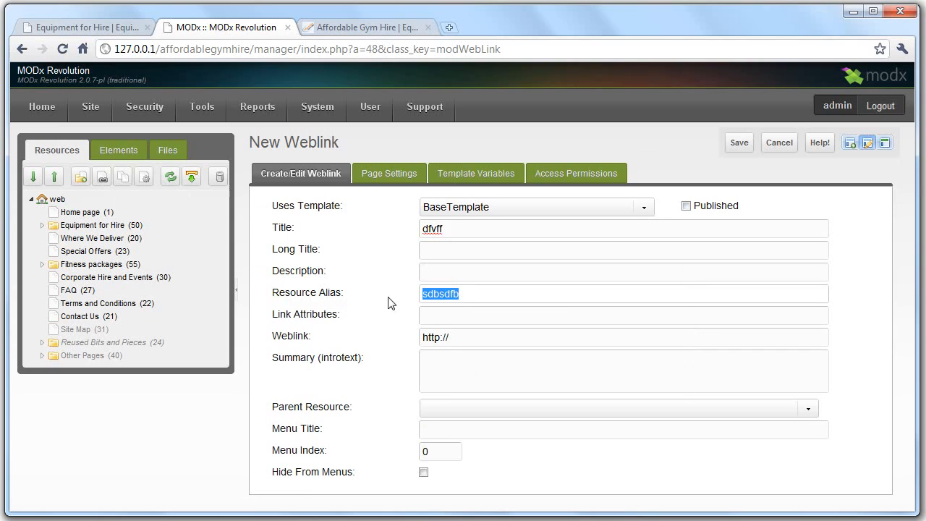
Point the new weblink to [[~50]], mark it as published and save it.
click(449, 338)
drag(449, 338, 337, 326)
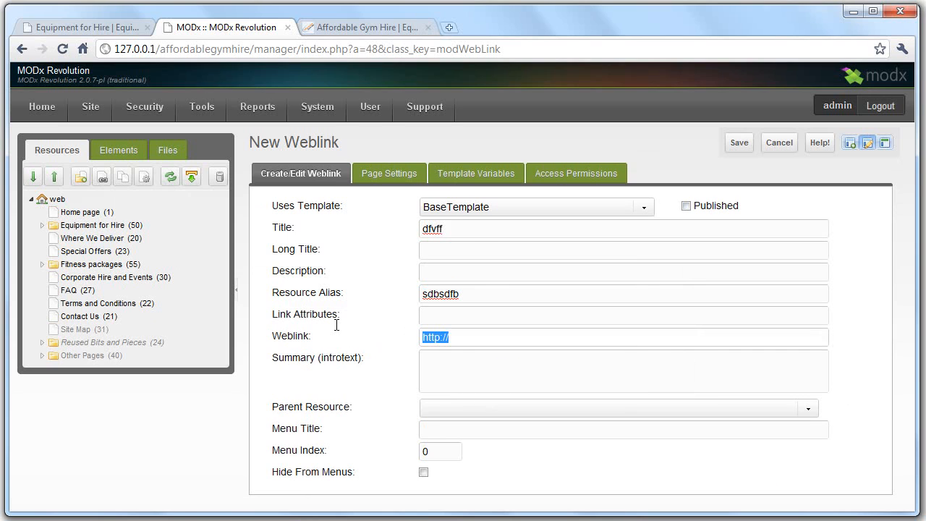
text([[~50)
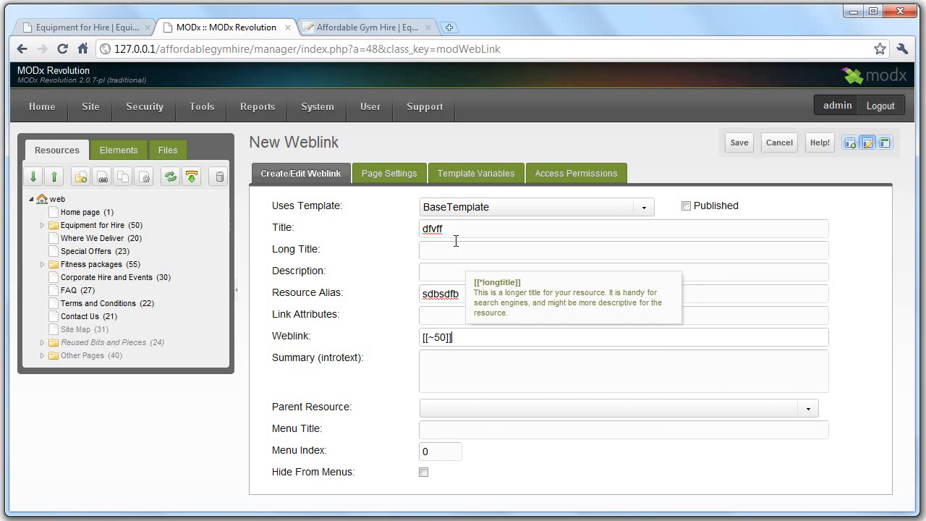
click(686, 206)
click(738, 143)
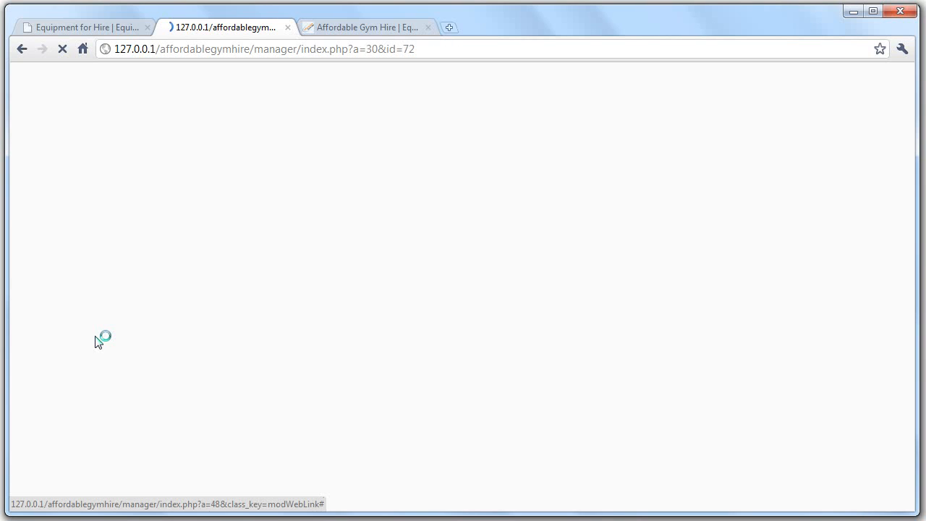
Test the weblink on the local site by opening Home and Special Offers, loading index.php?id=72, and returning to the manager.
click(116, 28)
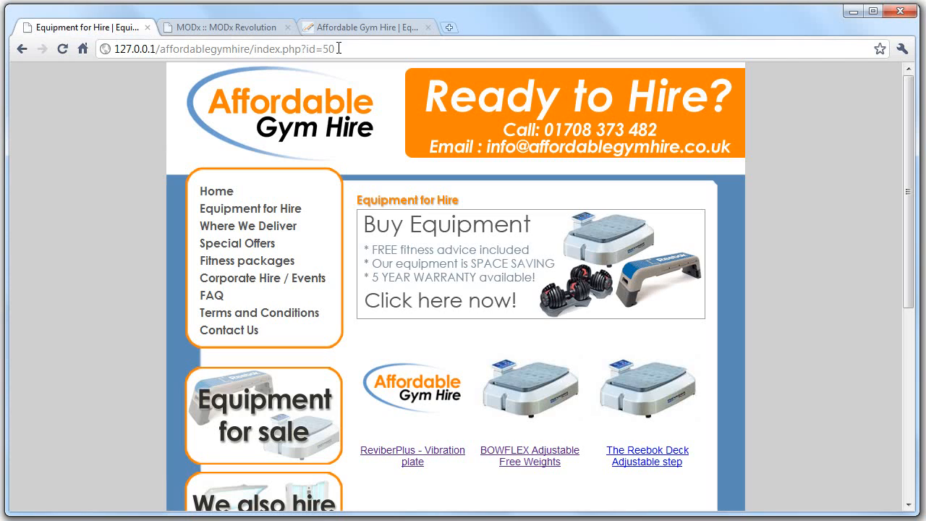
click(214, 192)
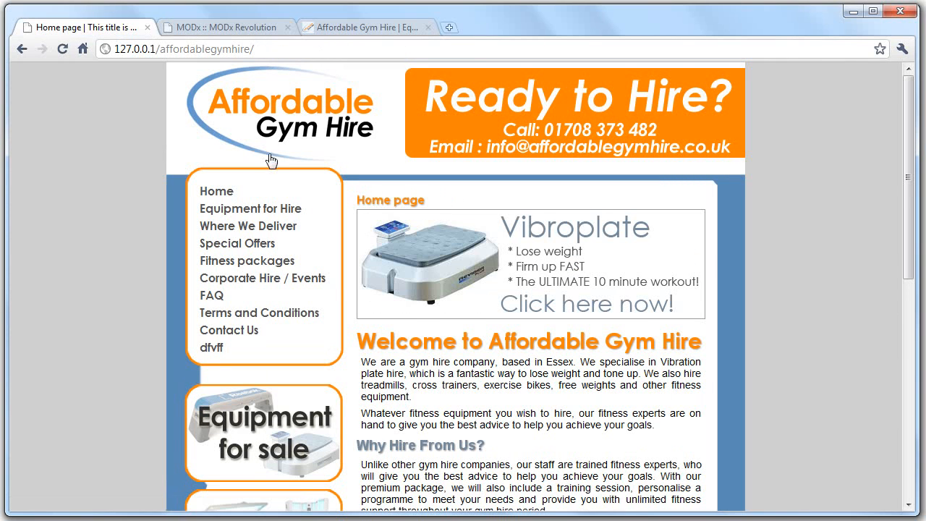
click(260, 243)
double_click(328, 49)
text(72)
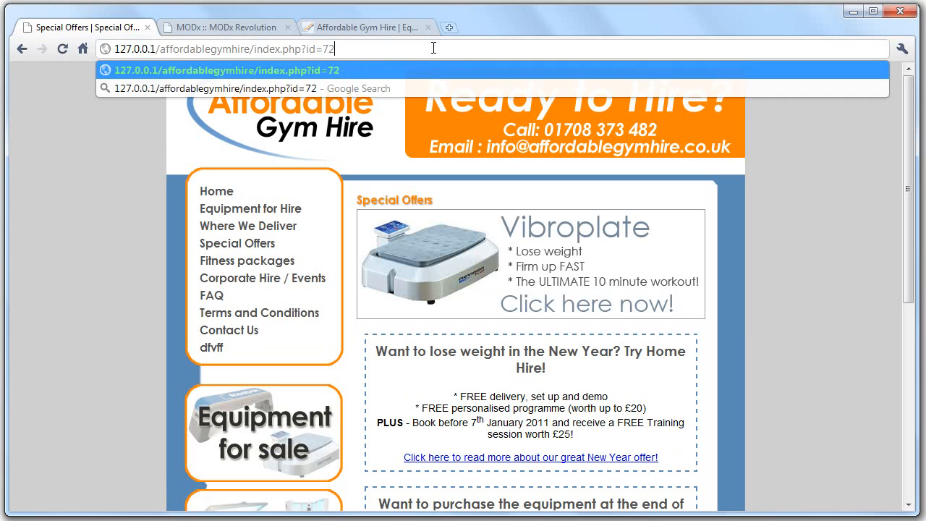
key(Return)
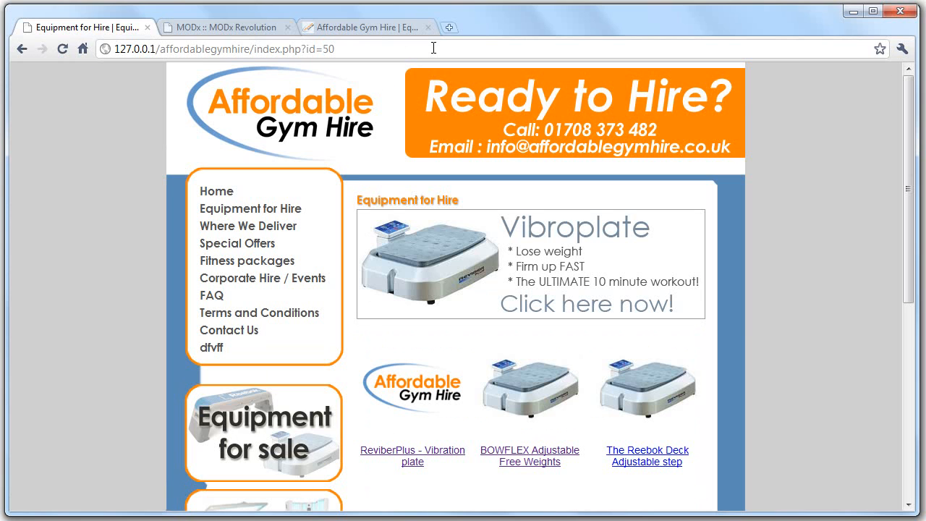
click(228, 28)
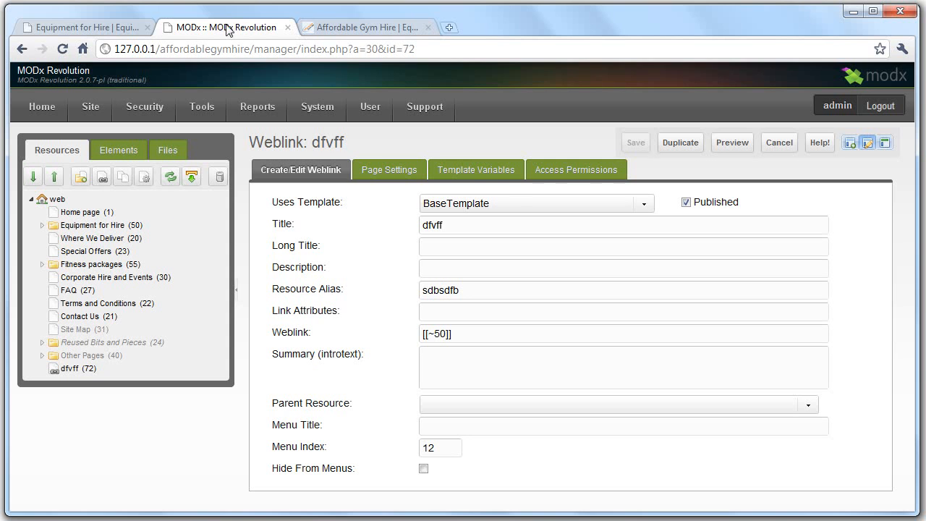
Change the dfvff weblink's resource alias to hire, save it, and check the local site's Equipment for Hire page.
click(78, 370)
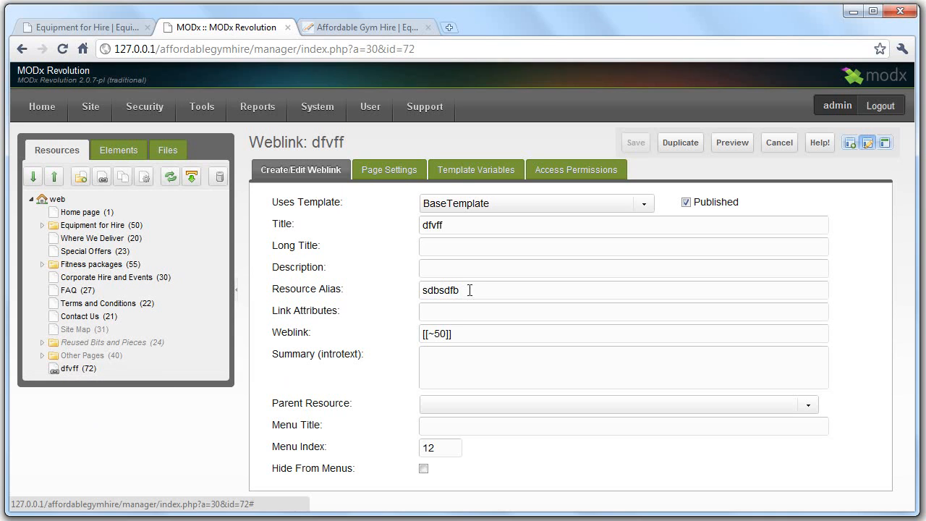
drag(471, 290, 417, 290)
text(hire)
click(635, 143)
click(98, 26)
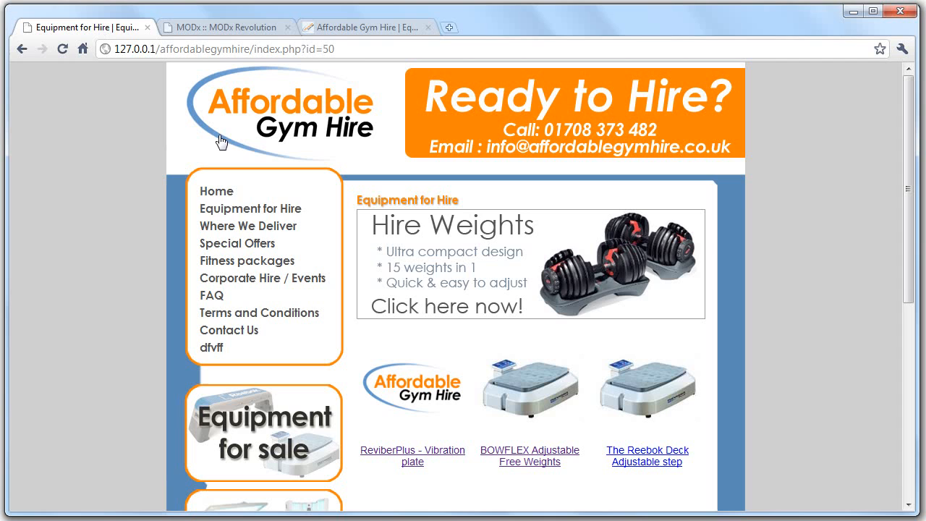
click(217, 29)
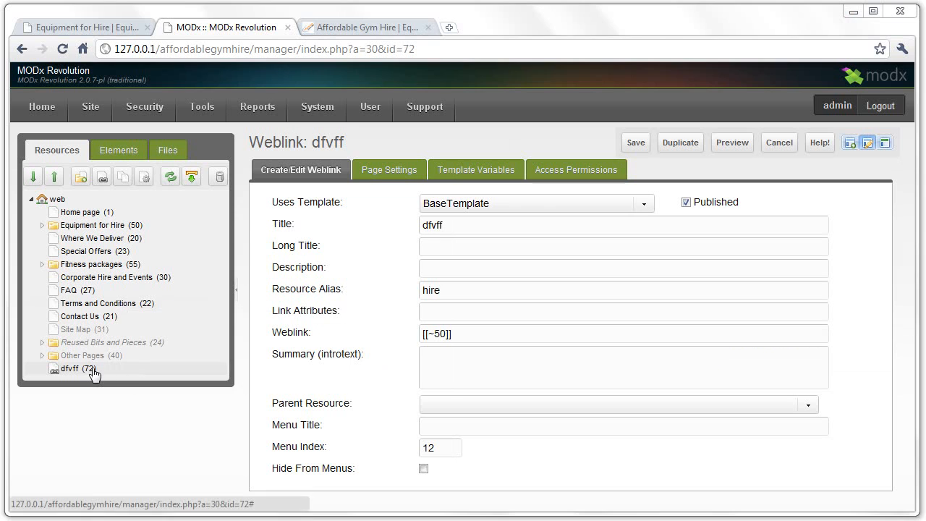
Delete the dfvff weblink from the resource tree and purge the deleted resources.
right_click(94, 372)
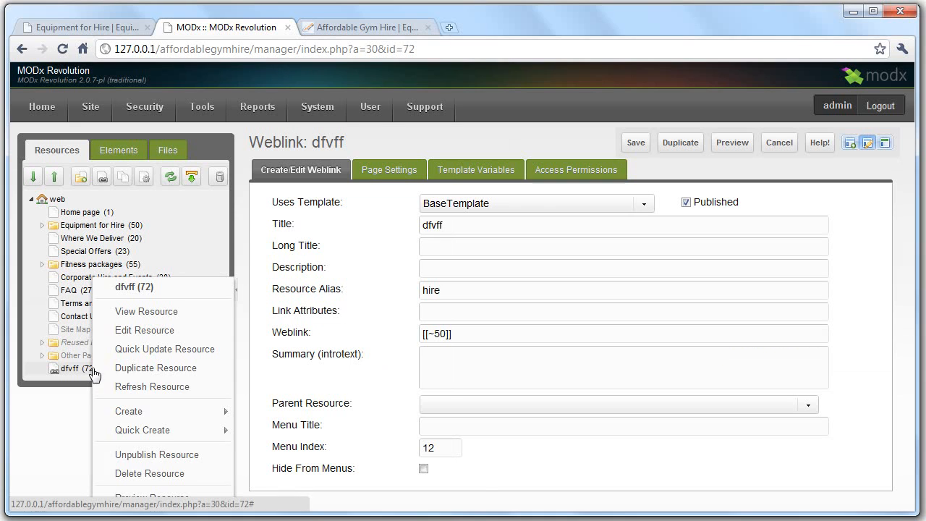
click(192, 472)
click(431, 318)
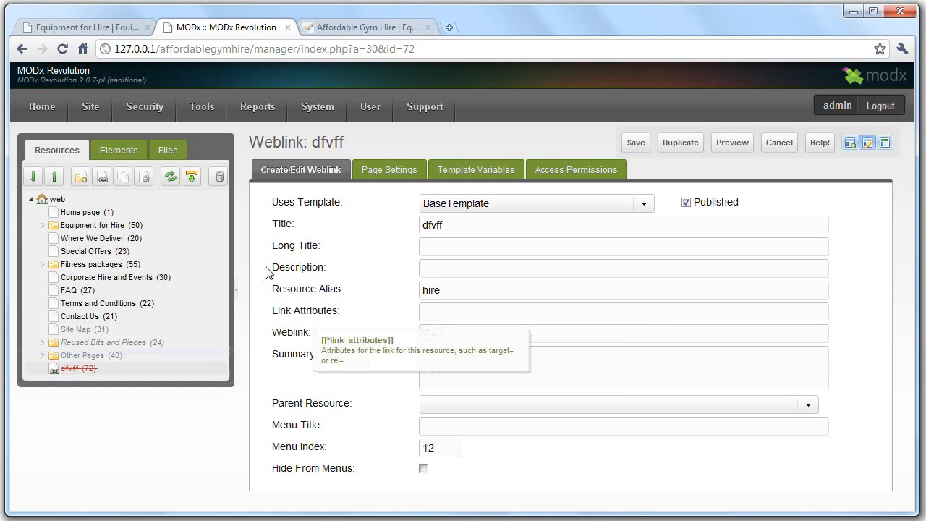
click(218, 178)
click(432, 319)
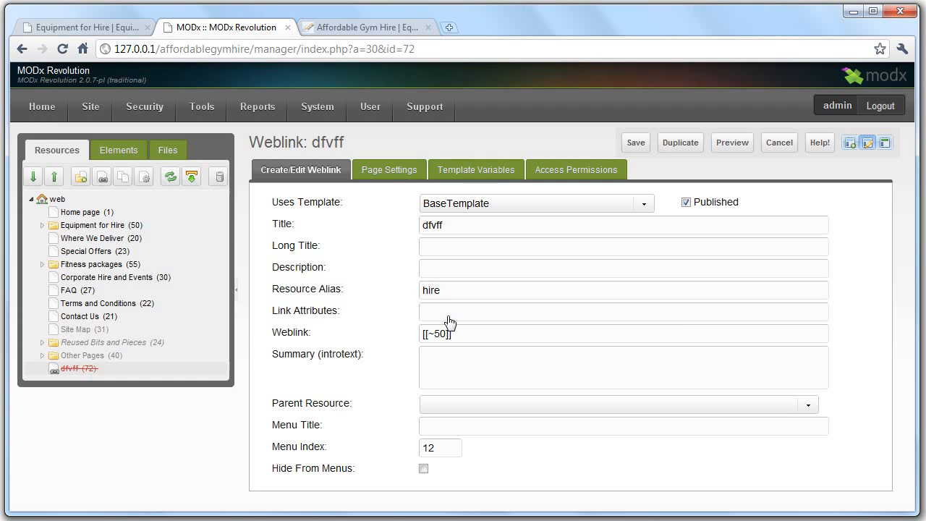
Look over the local Equipment for Hire page, the live site and the manager in turn, ending in the manager.
click(128, 28)
click(231, 28)
click(355, 29)
click(224, 27)
click(101, 30)
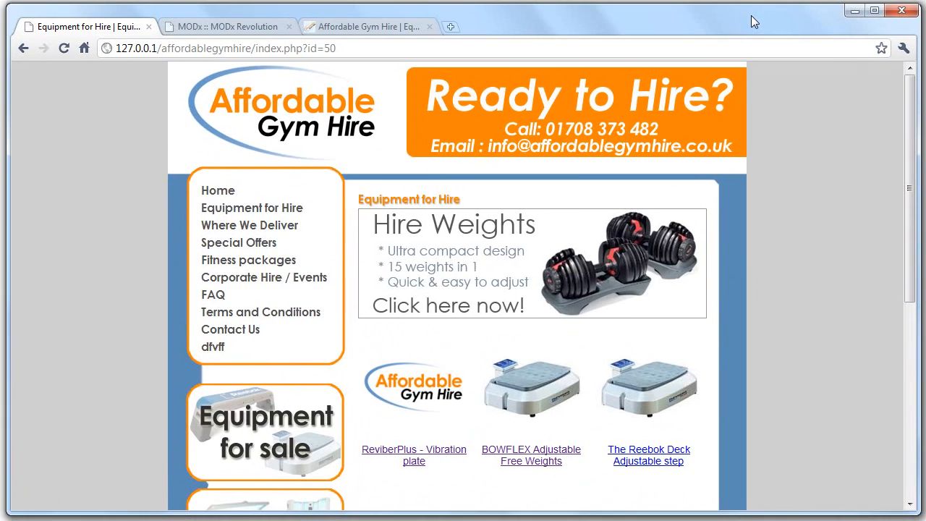
click(235, 26)
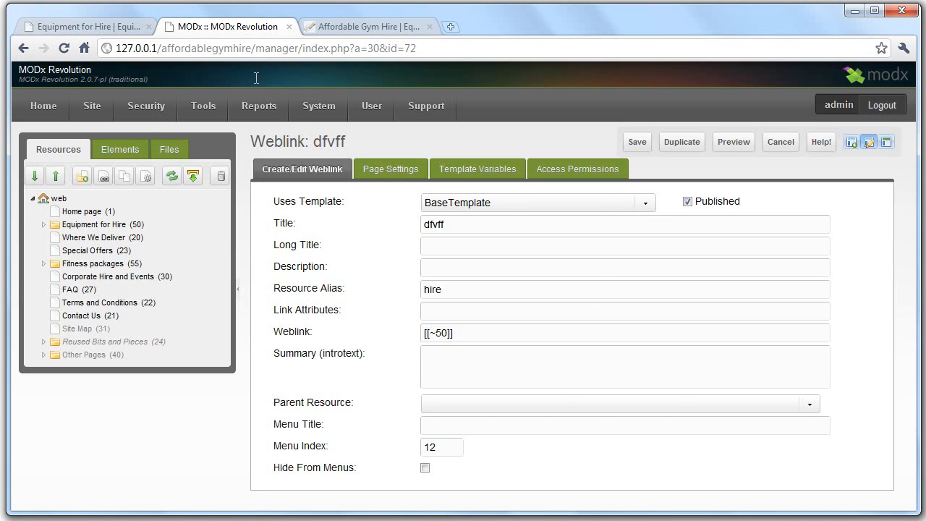
click(81, 25)
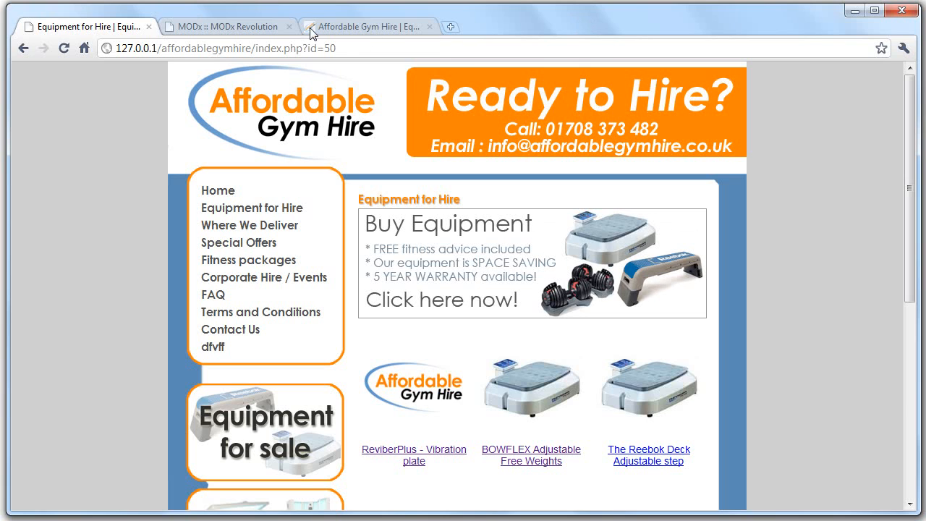
click(235, 28)
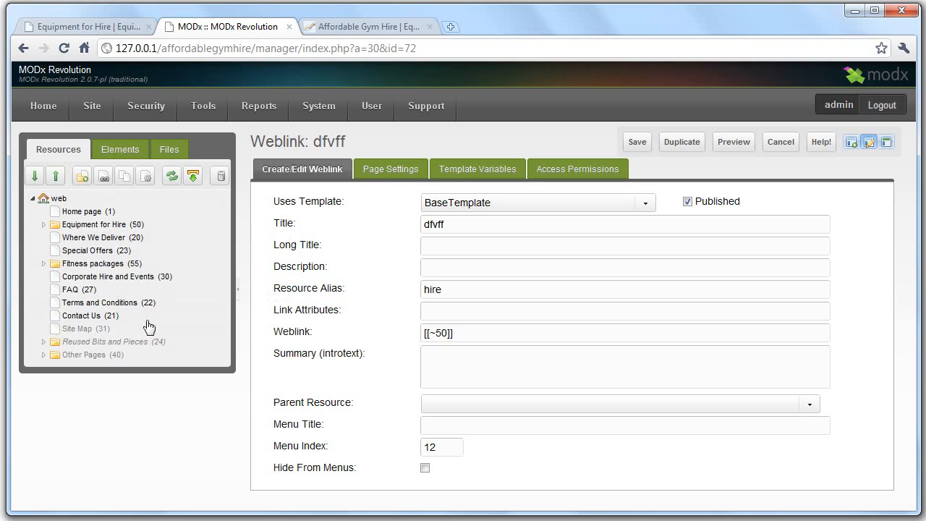
Glance at the site's elements, return to the resource tree, and minimise the browser.
click(126, 153)
click(62, 149)
click(856, 12)
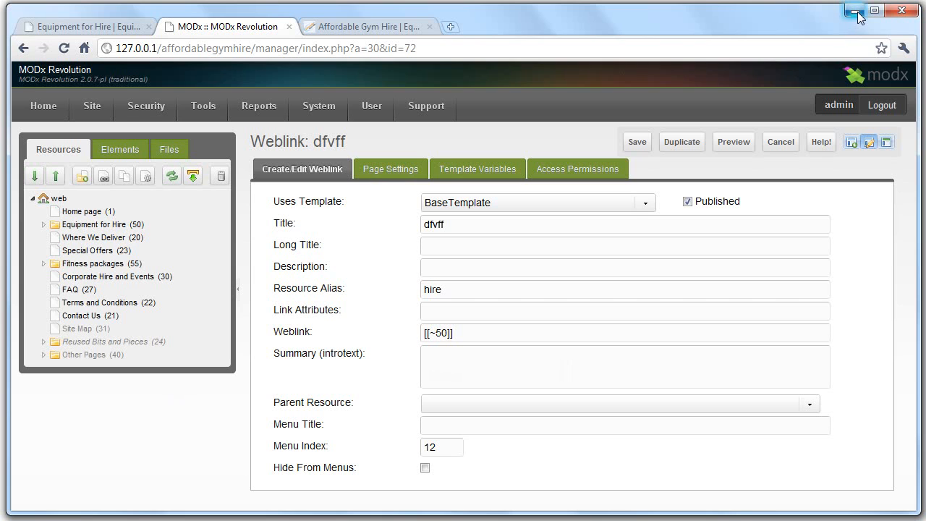
click(854, 12)
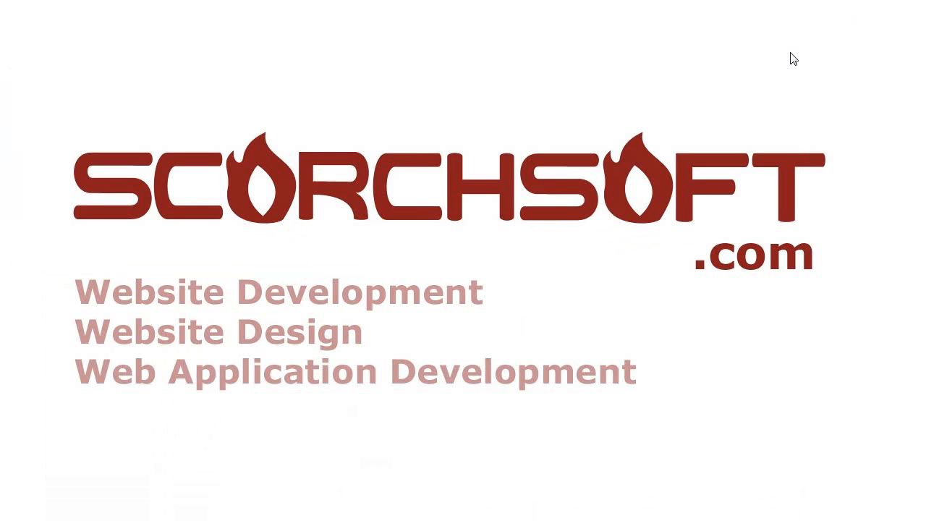